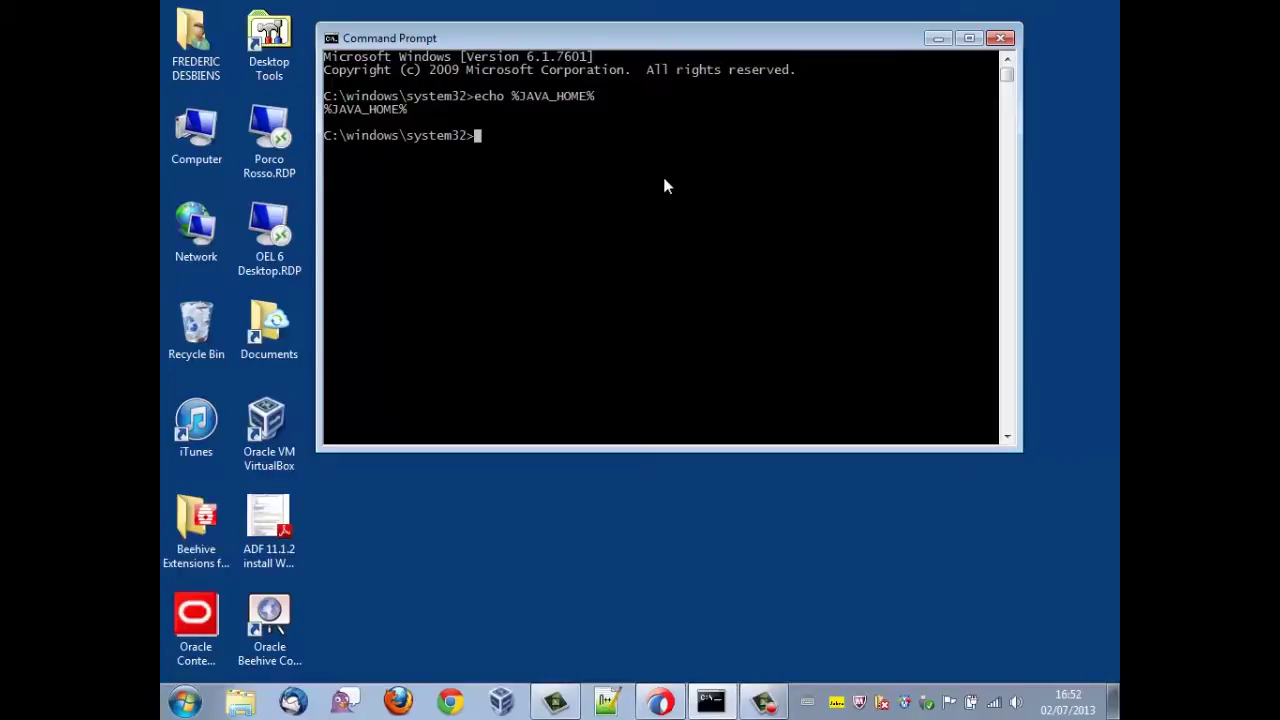
- From Computer's advanced system settings, add system variable JAVA_HOME = c:\java64\jdk1.7.0_25
{"action": "right_click", "coordinate": [192, 155]}
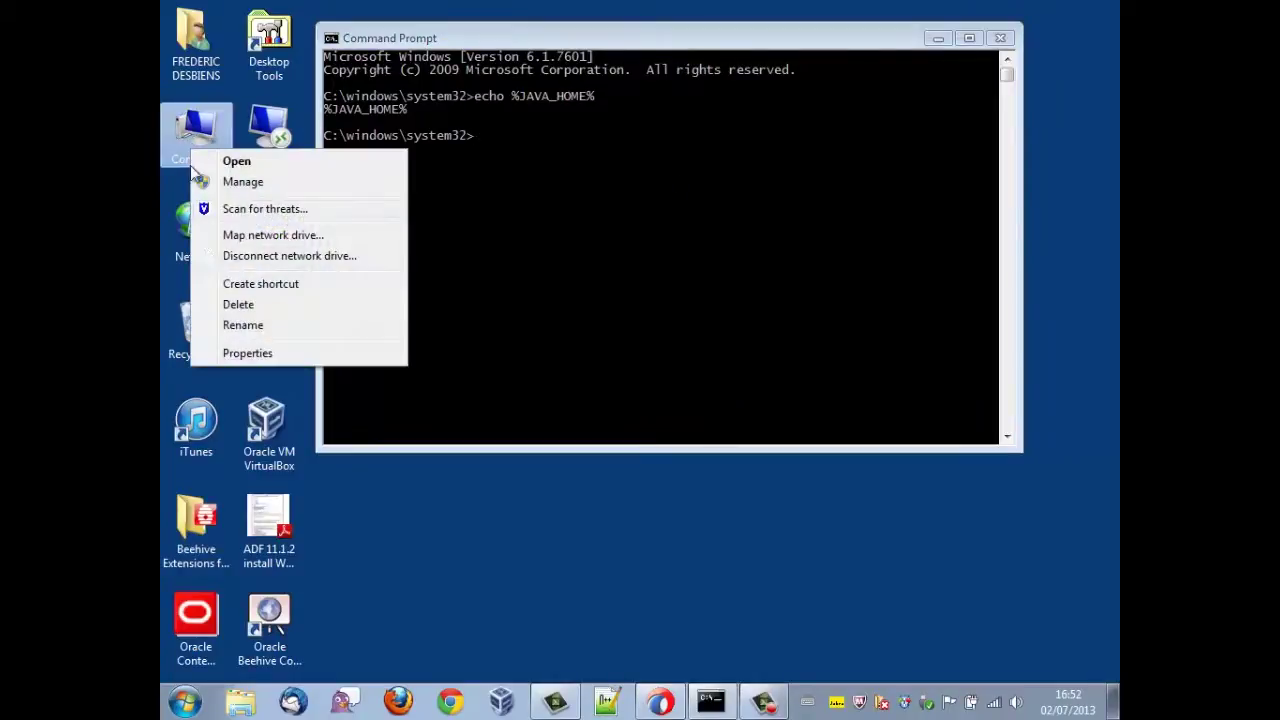
{"action": "left_click", "coordinate": [246, 356]}
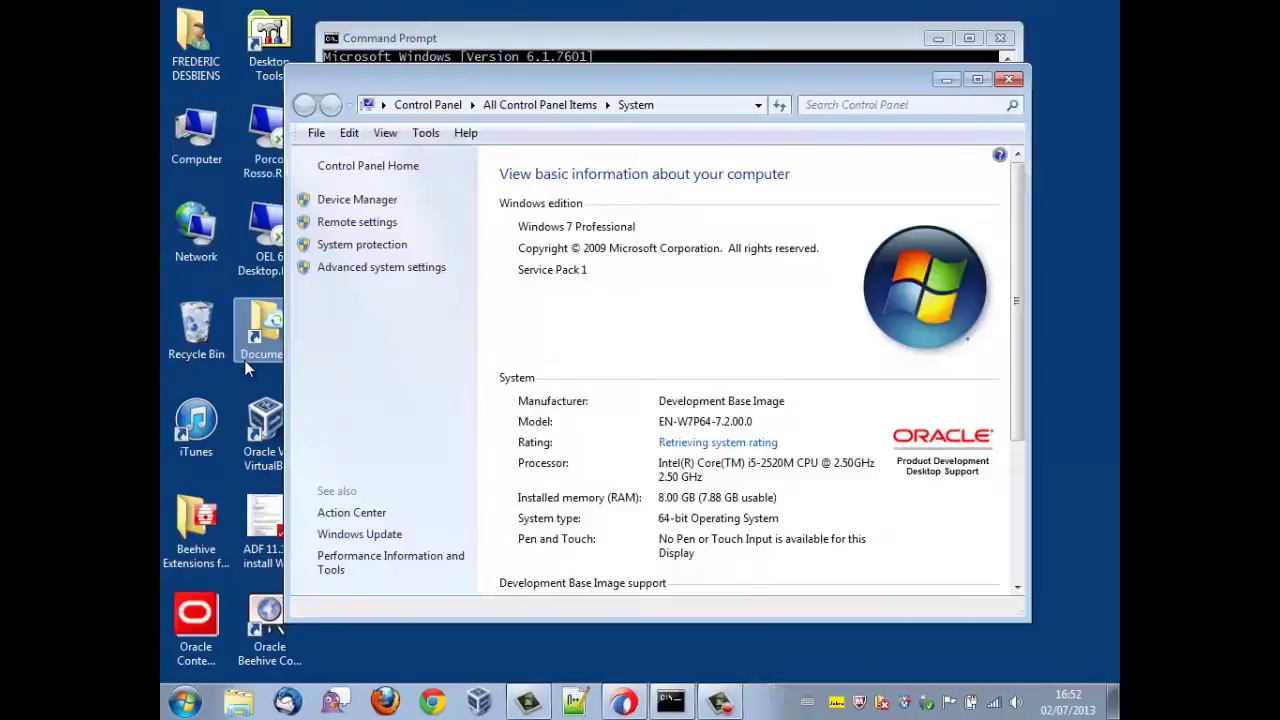
{"action": "left_click", "coordinate": [364, 270]}
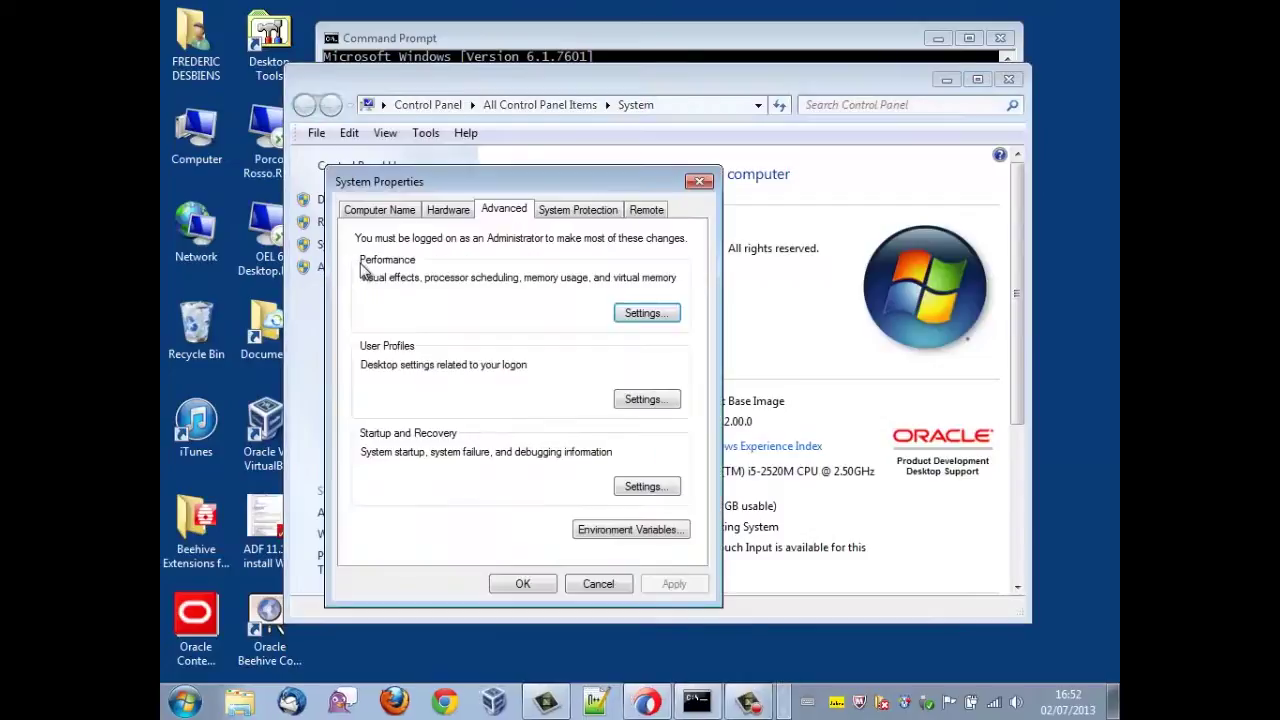
{"action": "left_click", "coordinate": [624, 536]}
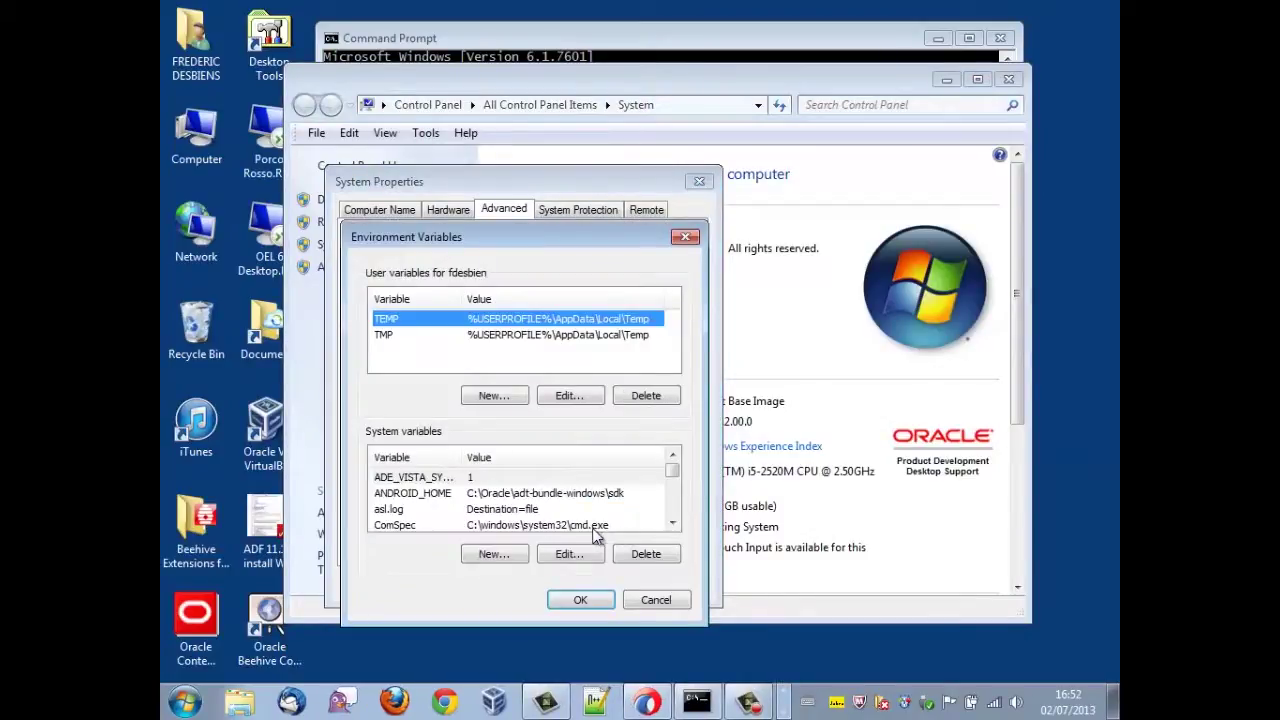
{"action": "left_click", "coordinate": [511, 553]}
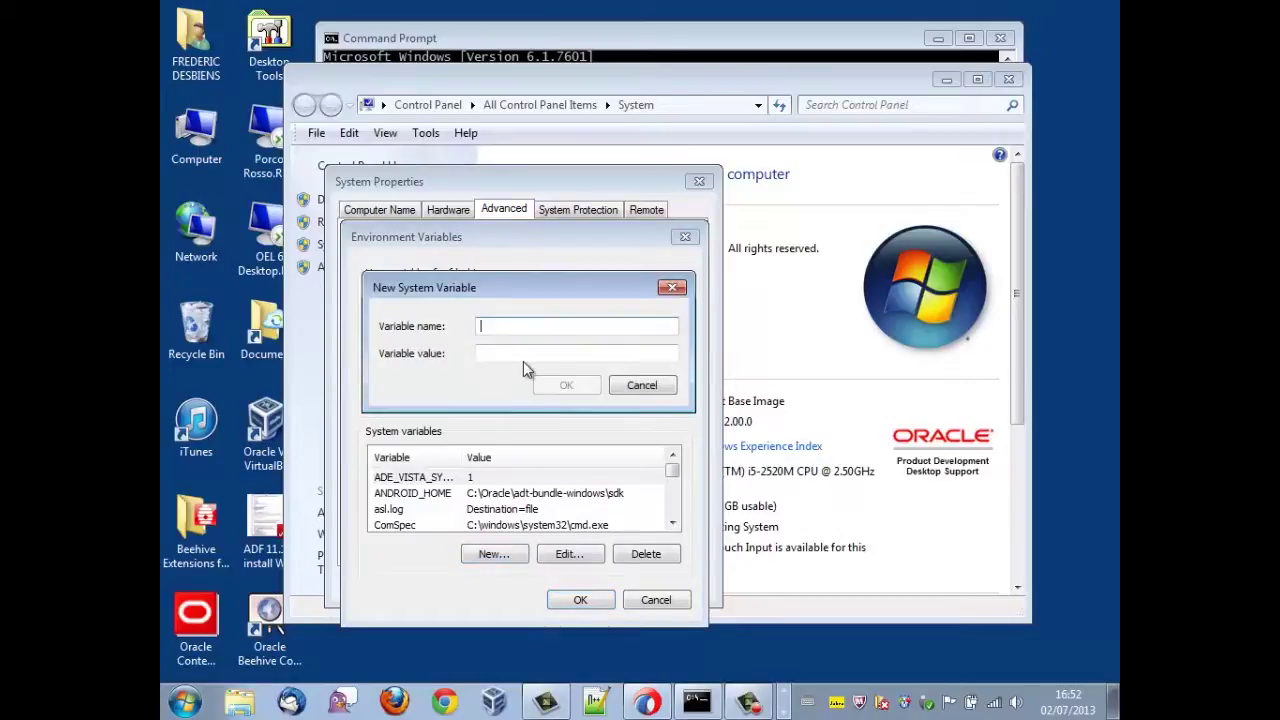
{"action": "type", "text": "JAVA_HOME"}
{"action": "key", "text": "Tab"}
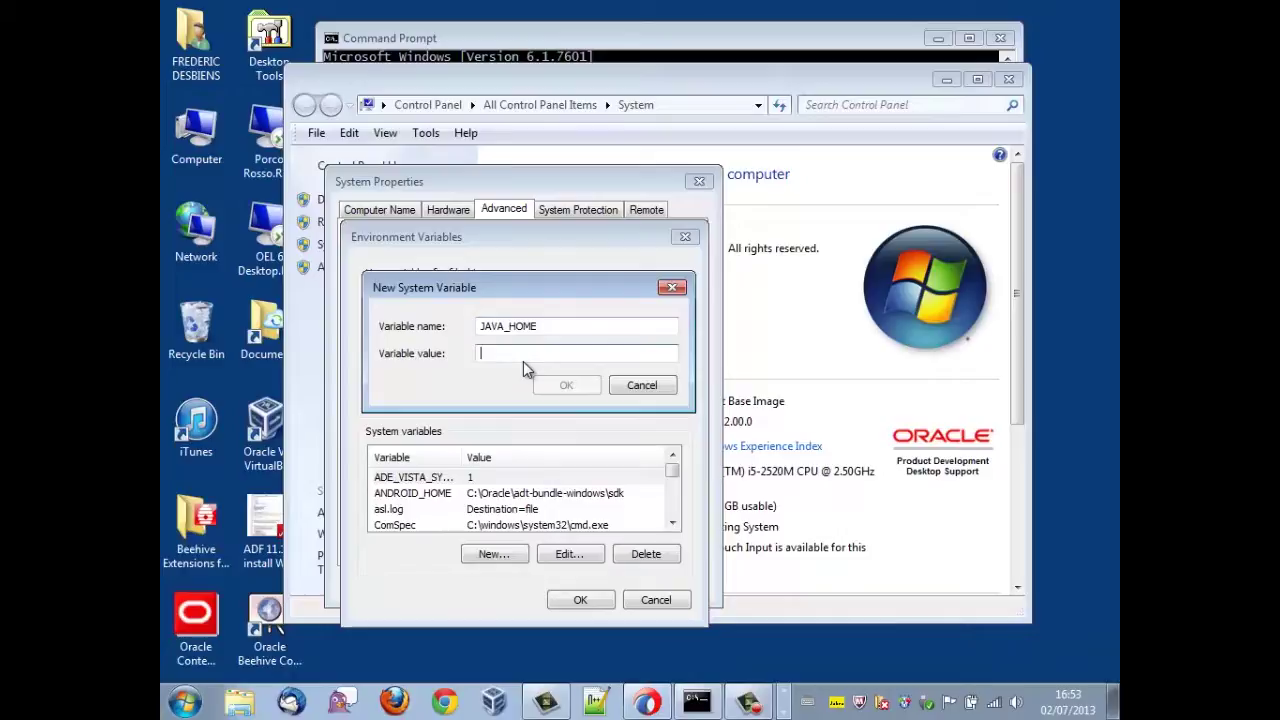
{"action": "type", "text": "c:\\java64"}
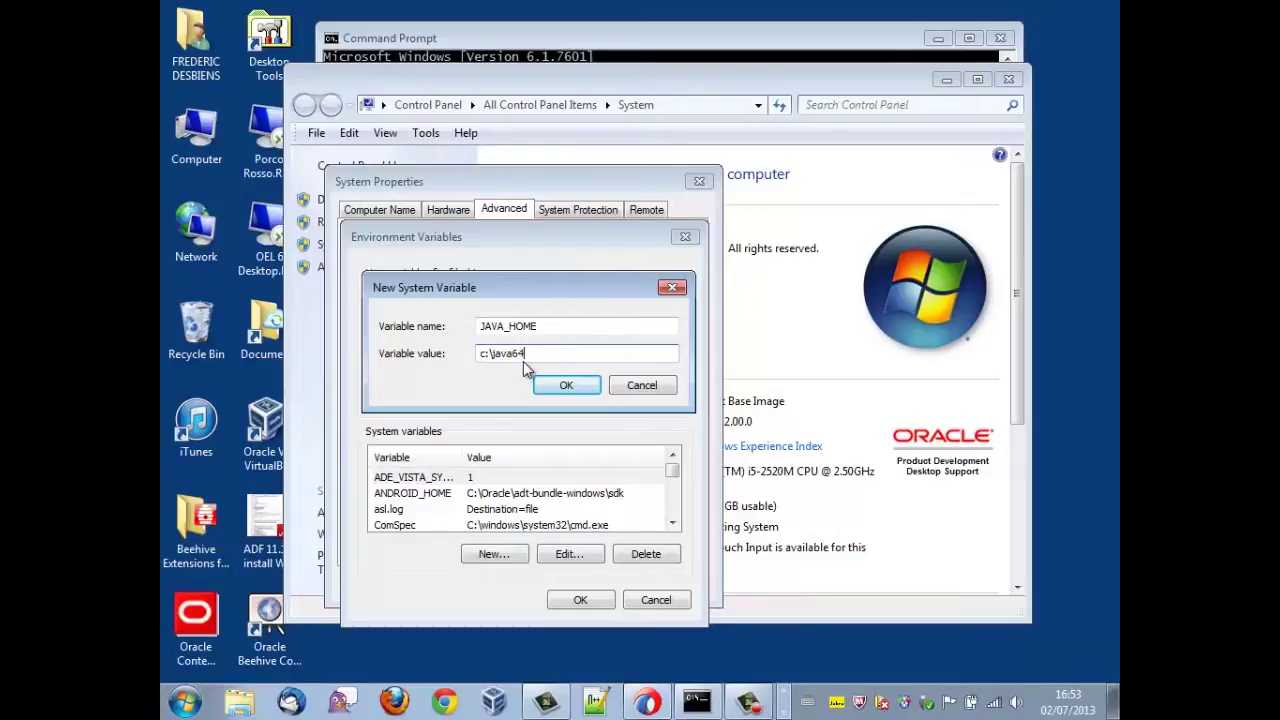
{"action": "type", "text": "\\jdk"}
{"action": "type", "text": "1.7.0_25"}
{"action": "left_click", "coordinate": [582, 383]}
- Accept the environment variable dialogs, close Control Panel, and exit the old console
{"action": "left_click", "coordinate": [551, 597]}
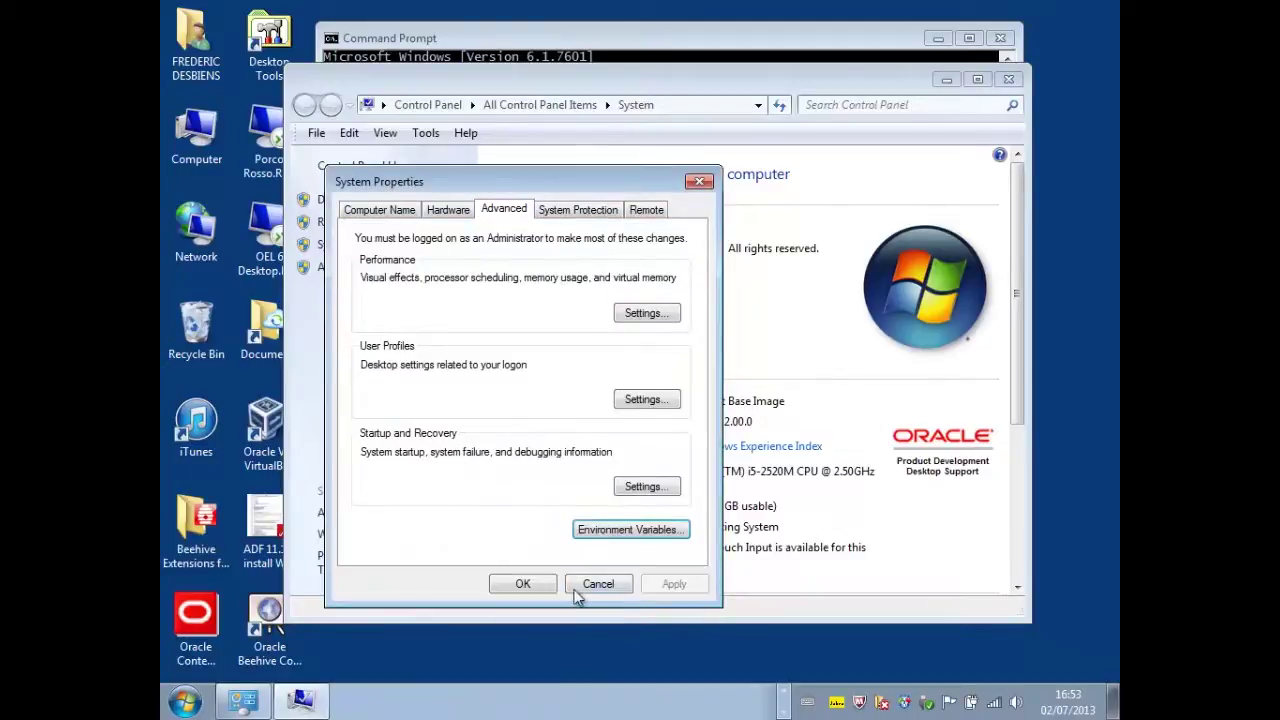
{"action": "left_click", "coordinate": [540, 588]}
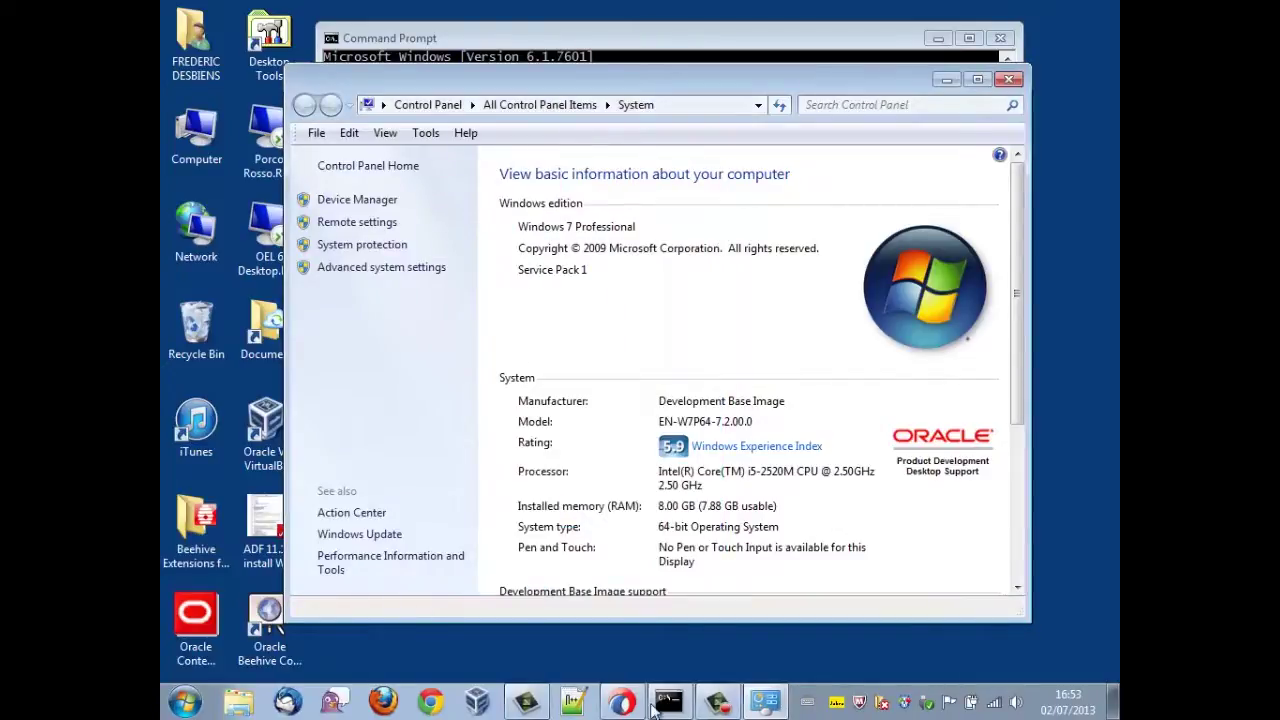
{"action": "left_click", "coordinate": [1008, 79]}
{"action": "left_click", "coordinate": [733, 229]}
{"action": "key", "text": "Escape"}
{"action": "key", "text": "Up"}
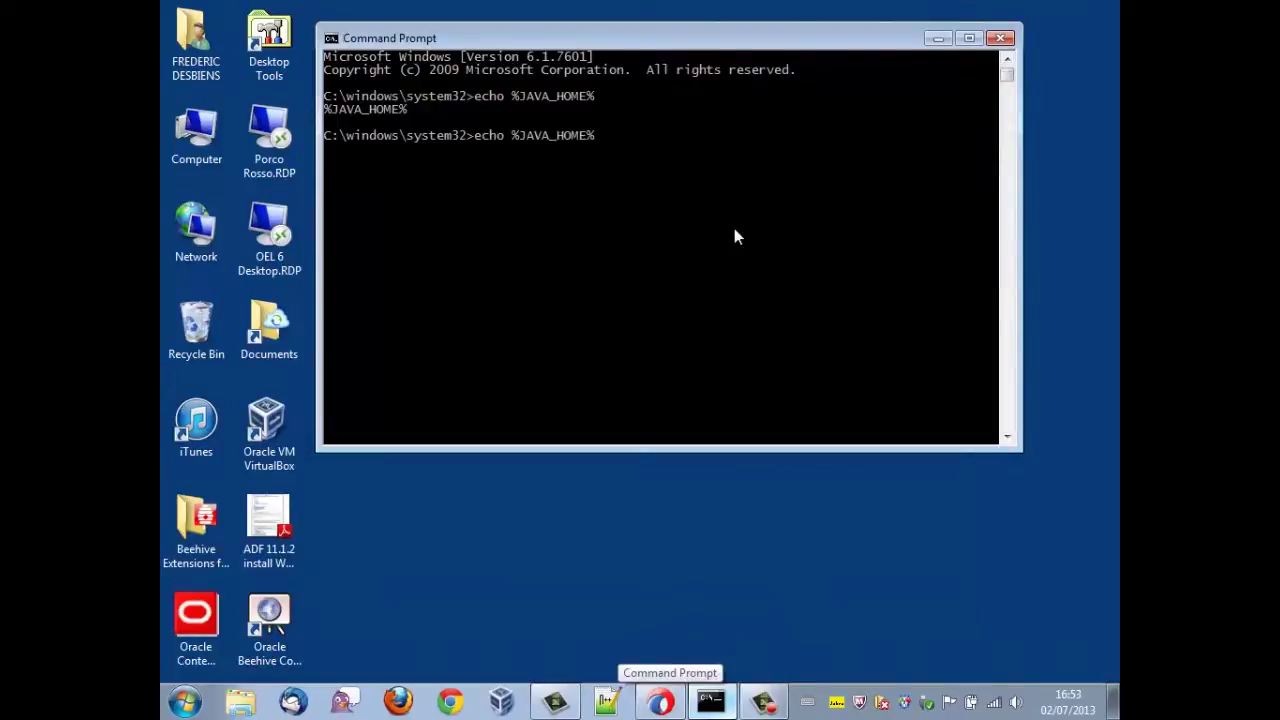
{"action": "key", "text": "Return"}
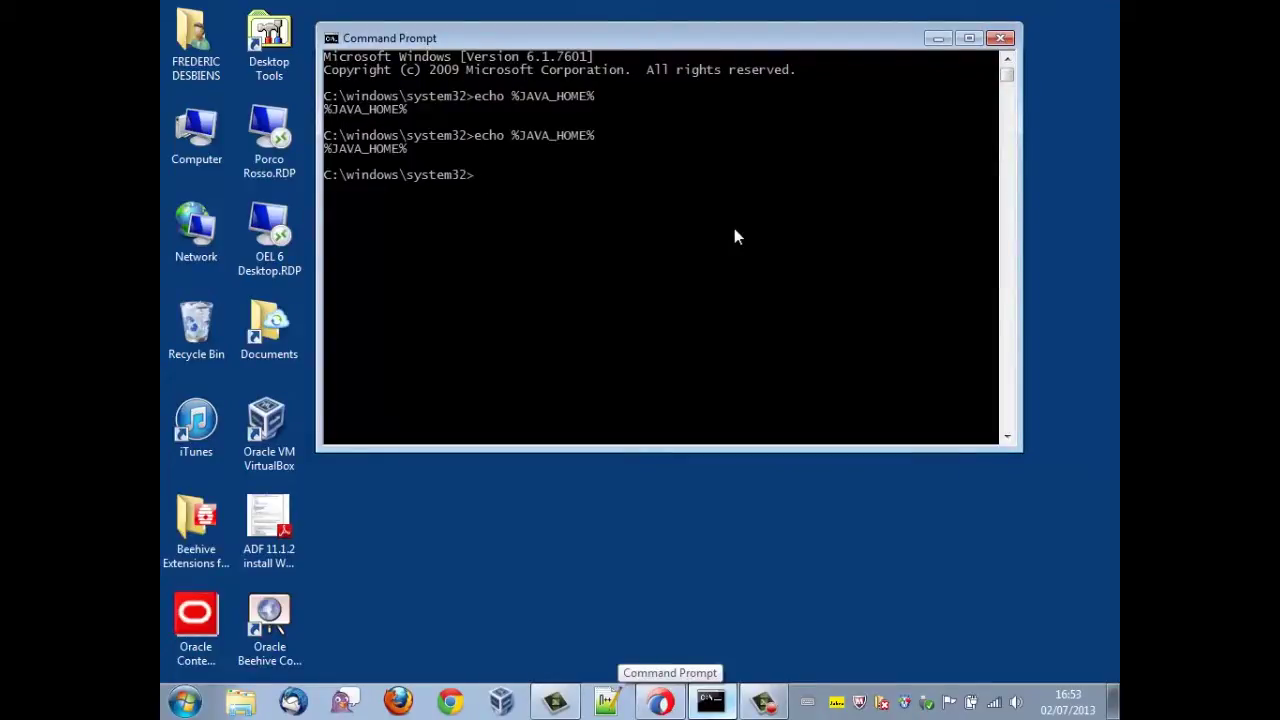
{"action": "type", "text": "exit"}
{"action": "key", "text": "Return"}
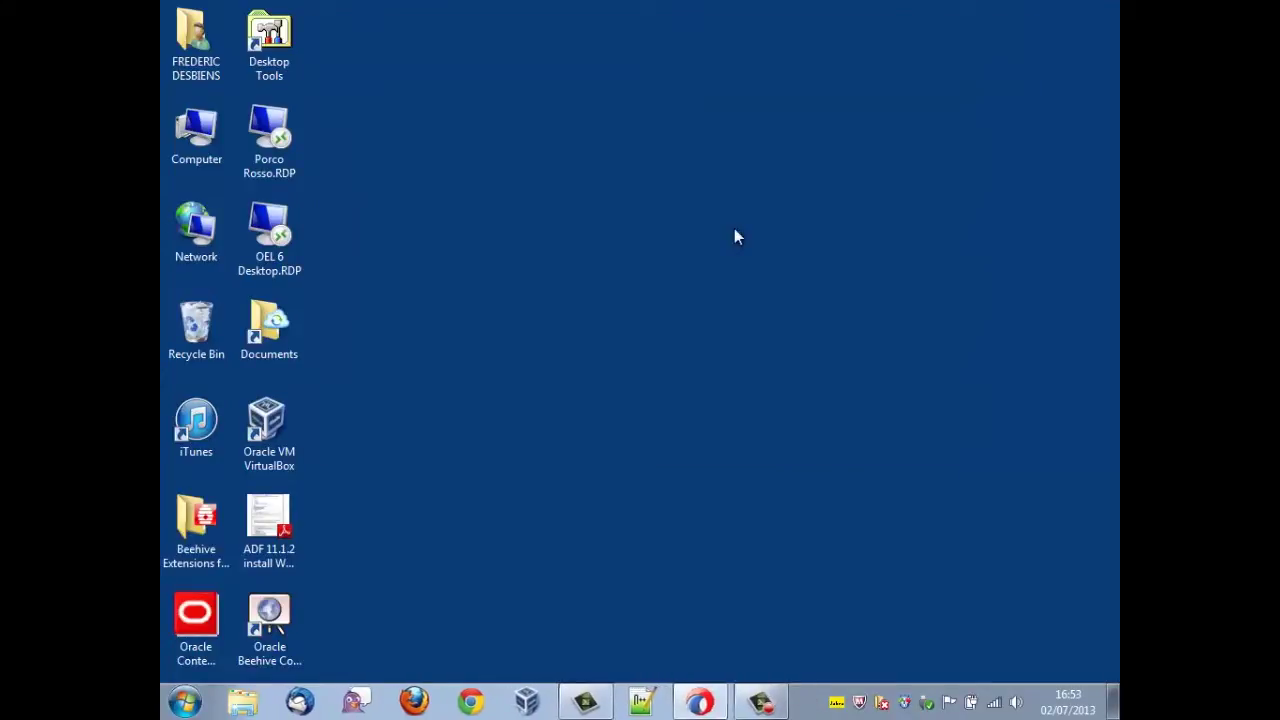
- In a fresh Command Prompt, echo %JAVA_HOME% to confirm c:\java64\jdk1.7.0_25, then exit
{"action": "left_click", "coordinate": [168, 703]}
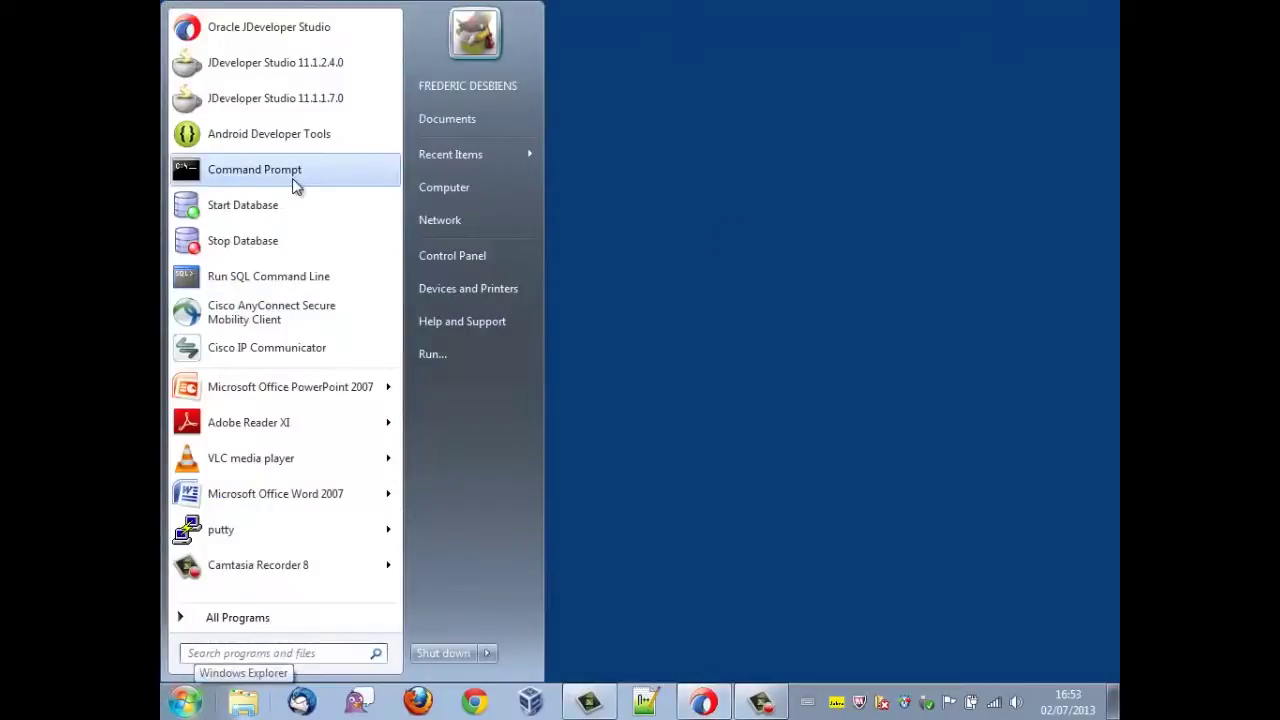
{"action": "left_click", "coordinate": [294, 178]}
{"action": "left_click_drag", "start_coordinate": [547, 40], "coordinate": [672, 66]}
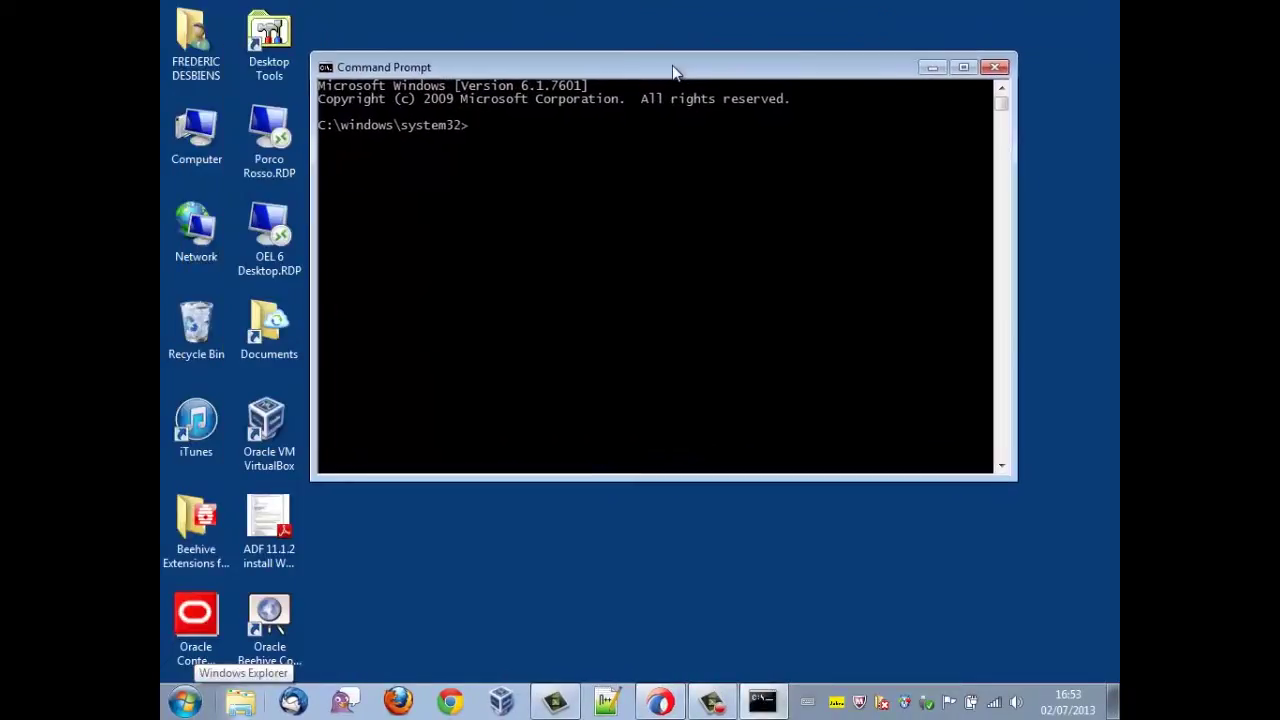
{"action": "type", "text": "echo"}
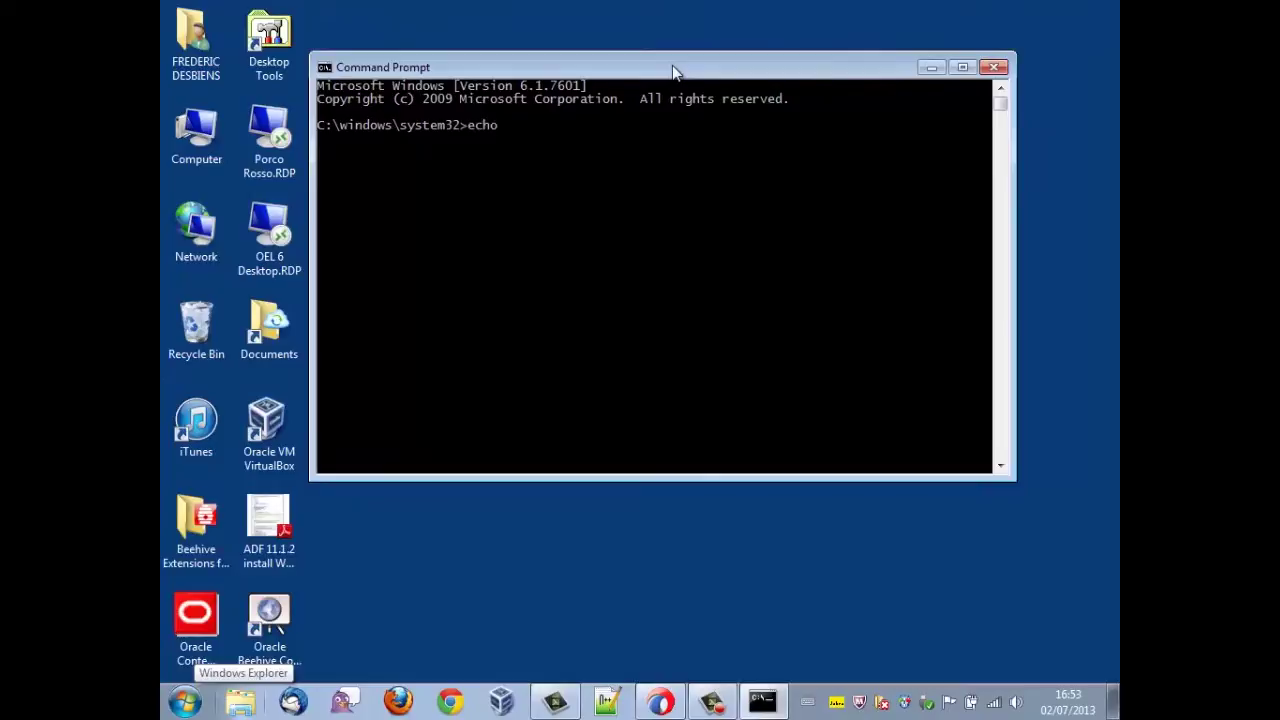
{"action": "type", "text": " %JA"}
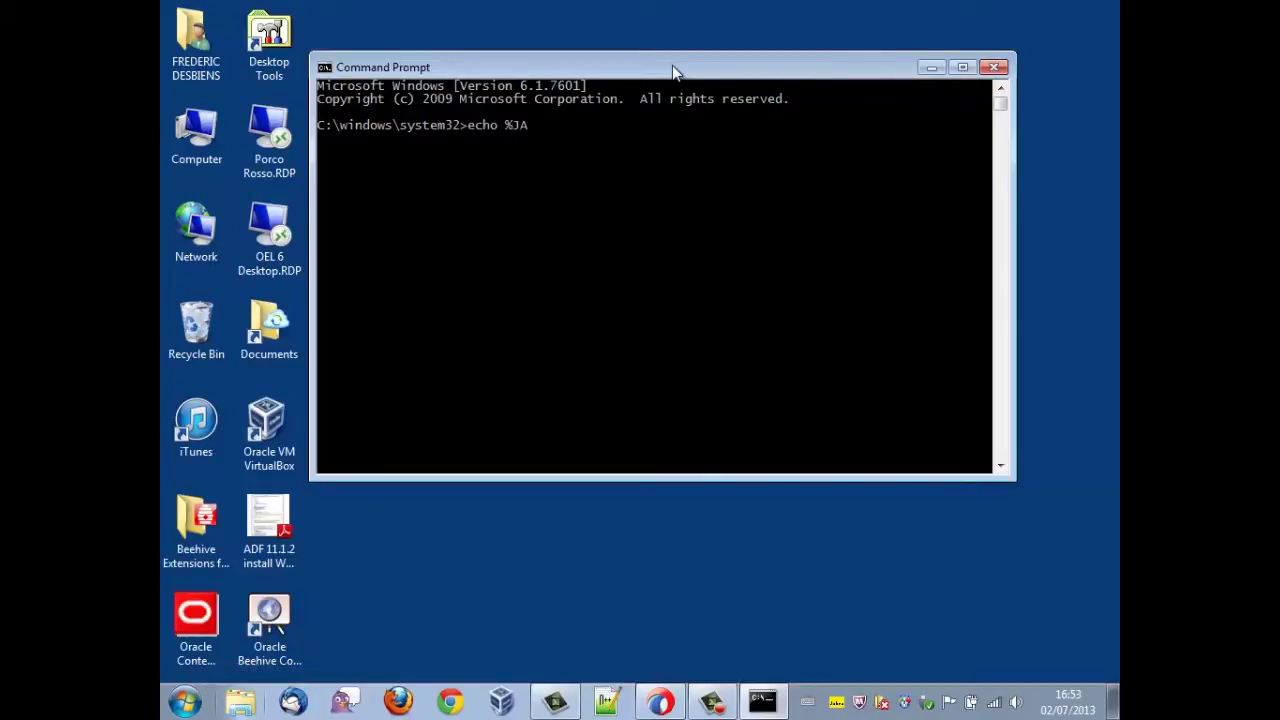
{"action": "type", "text": "VA_HOME%"}
{"action": "key", "text": "Return"}
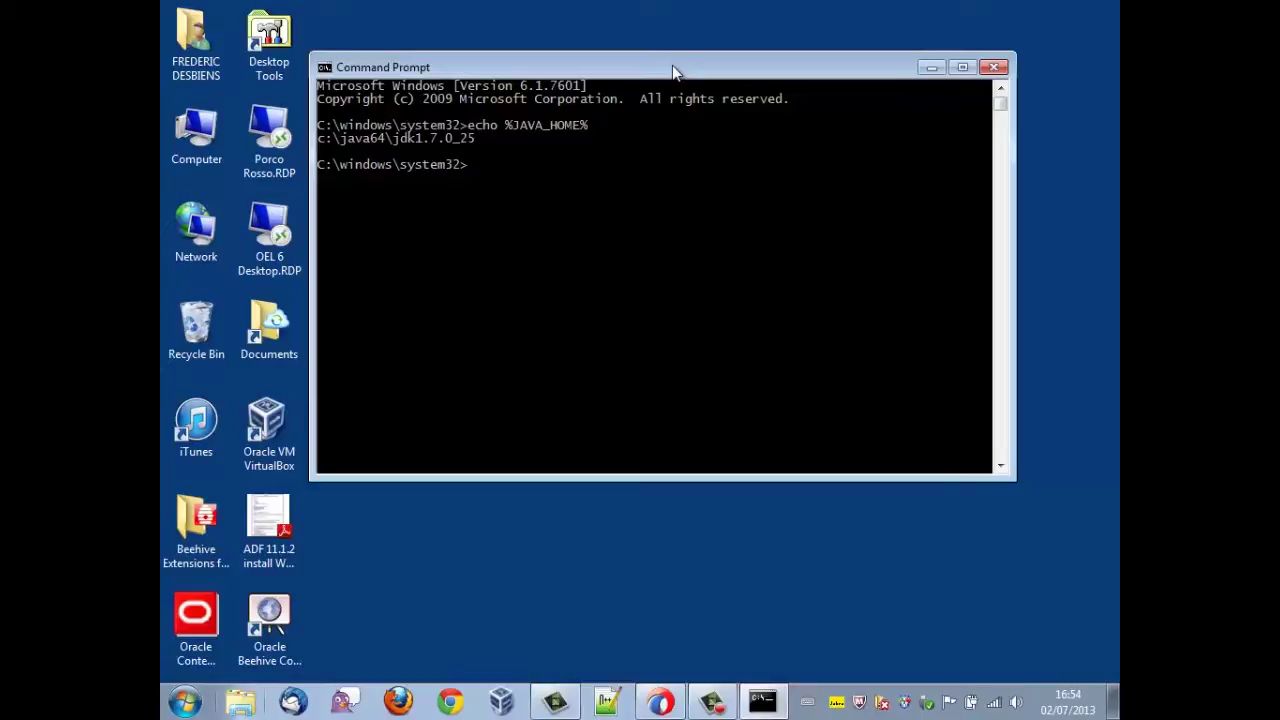
{"action": "type", "text": "exit"}
{"action": "key", "text": "Return"}
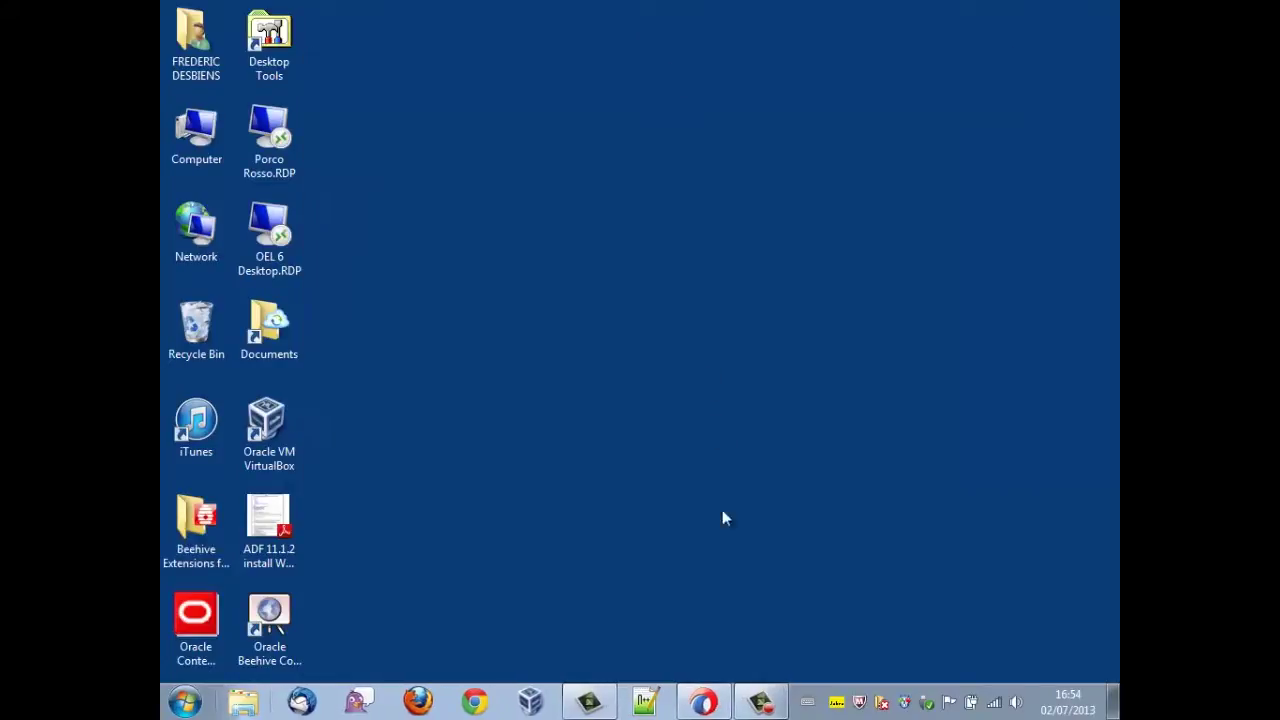
- In JDeveloper Preferences, select Maven and load the extension to use embedded Maven 3.0.4
{"action": "left_click", "coordinate": [704, 701]}
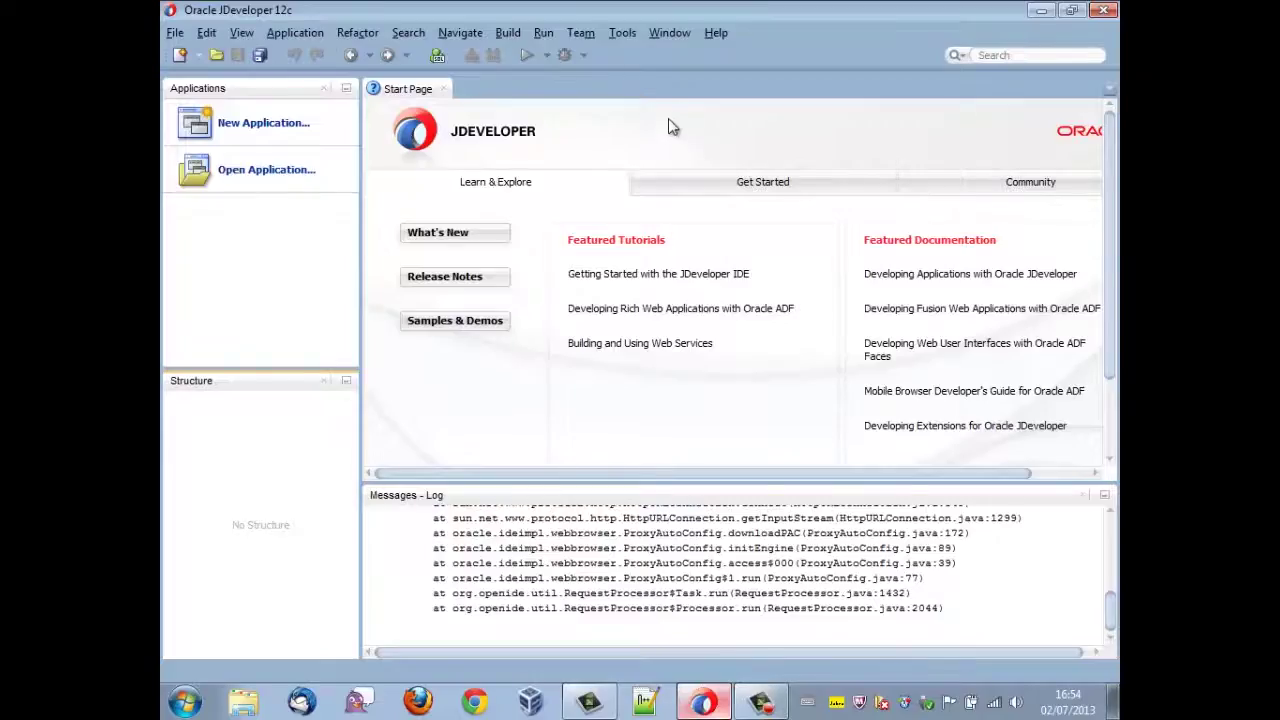
{"action": "left_click", "coordinate": [624, 33]}
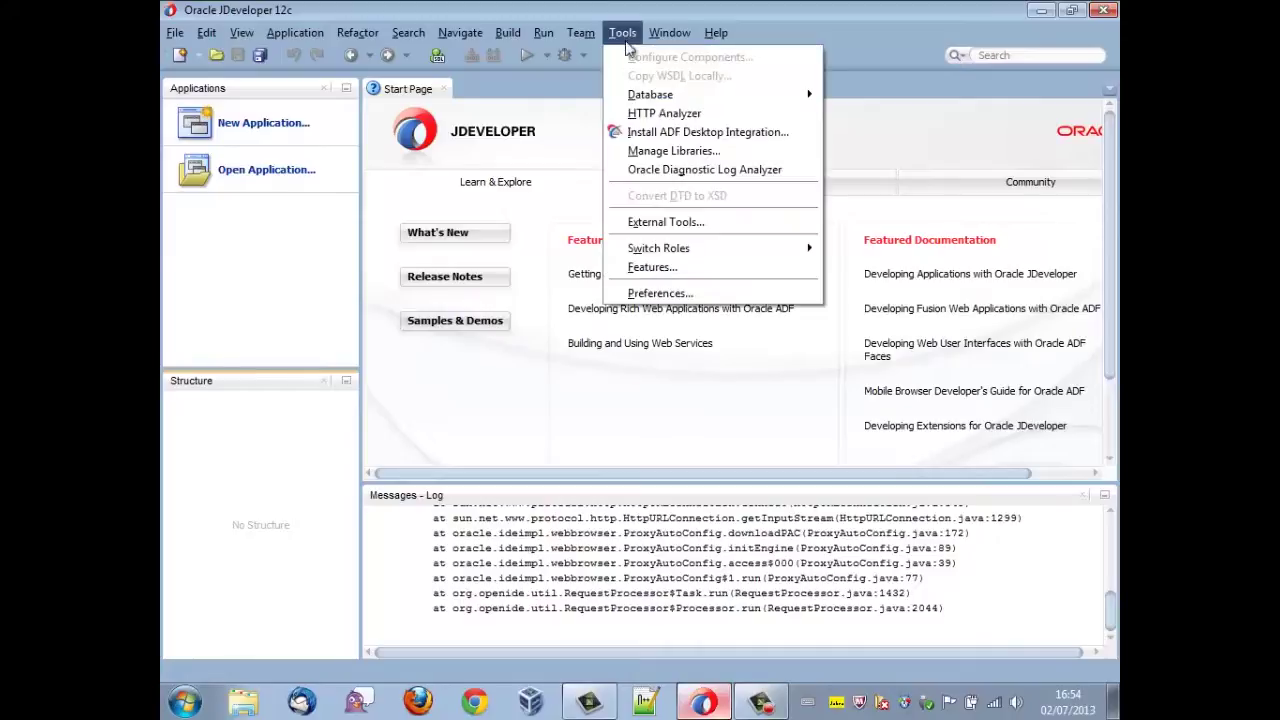
{"action": "left_click", "coordinate": [655, 294]}
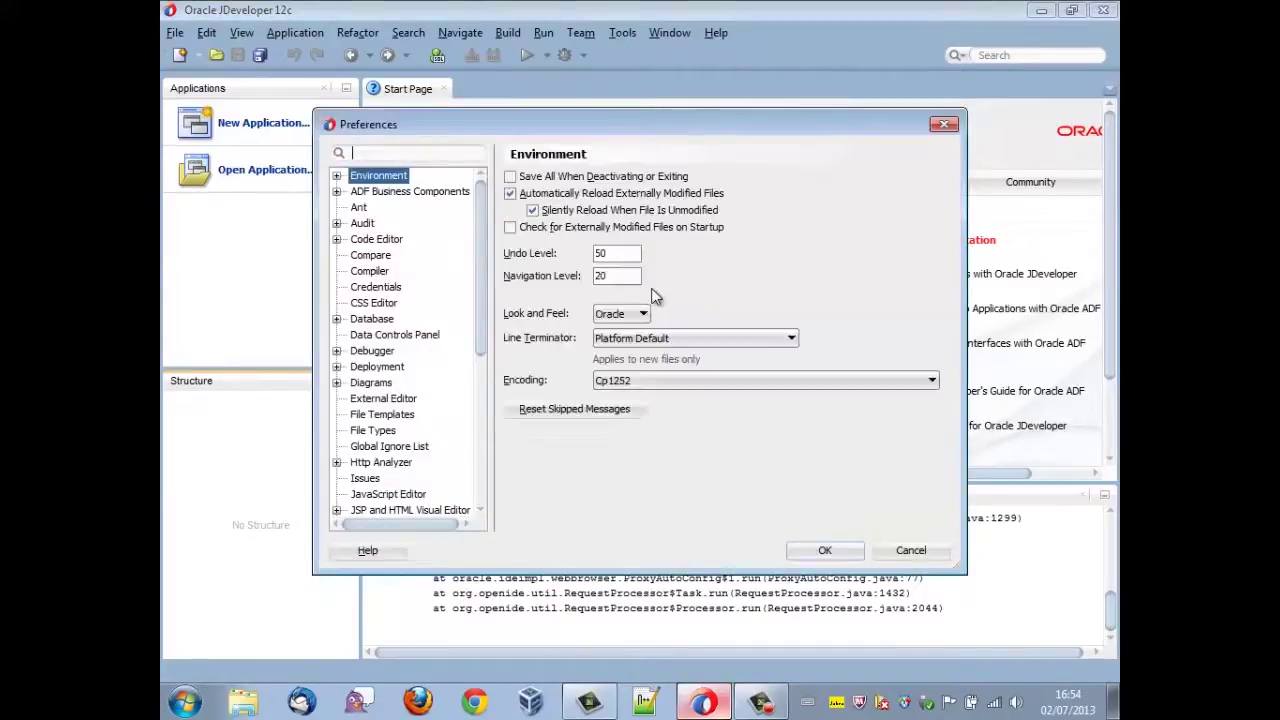
{"action": "left_click_drag", "start_coordinate": [474, 325], "coordinate": [486, 440]}
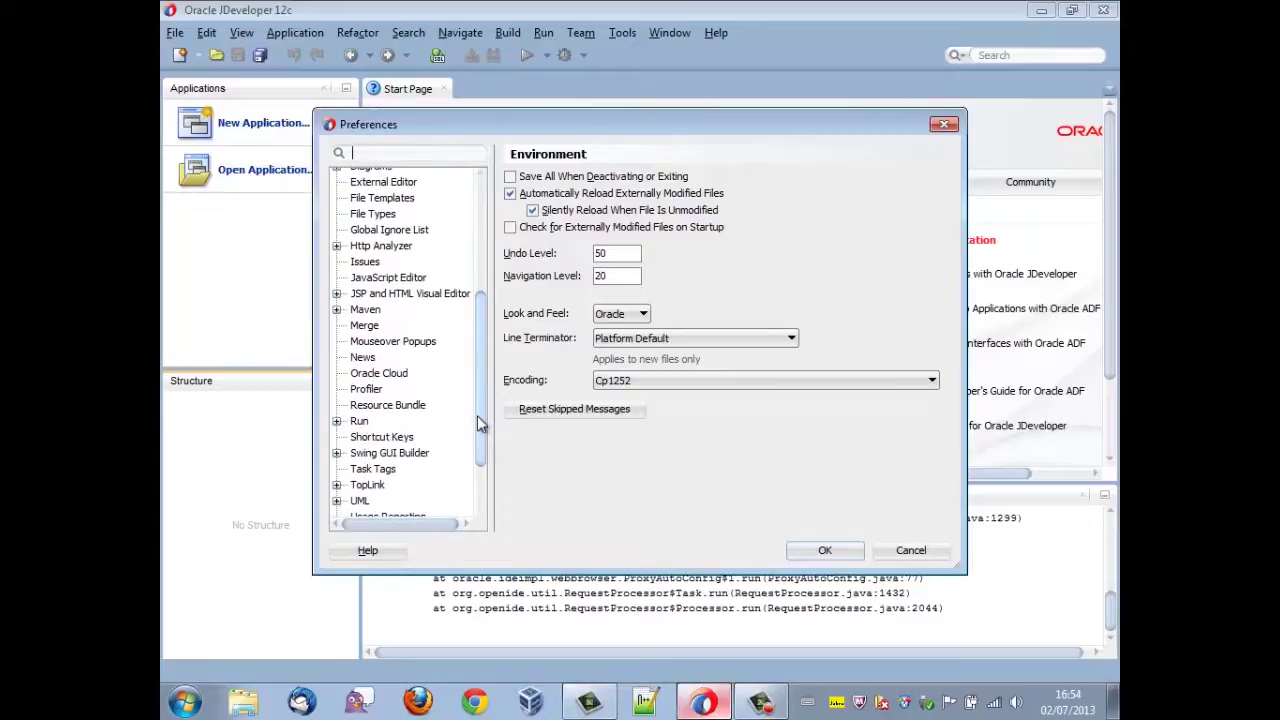
{"action": "left_click", "coordinate": [365, 309]}
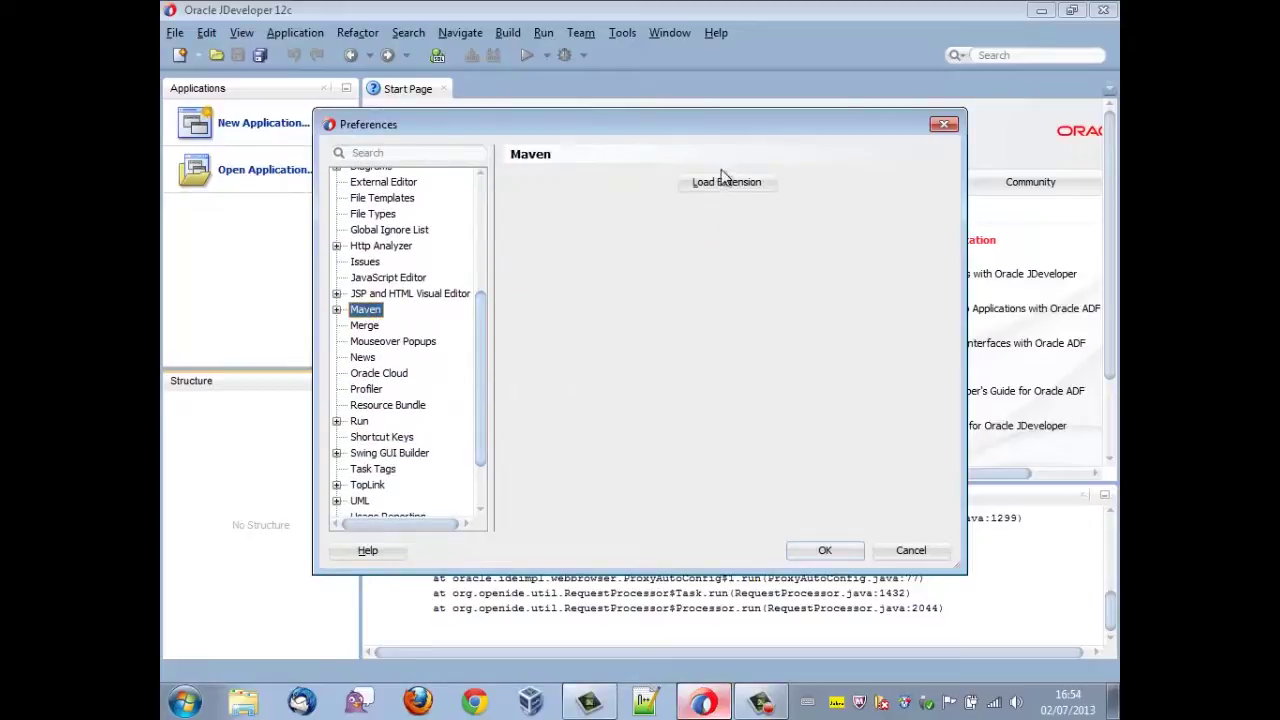
{"action": "left_click", "coordinate": [725, 185]}
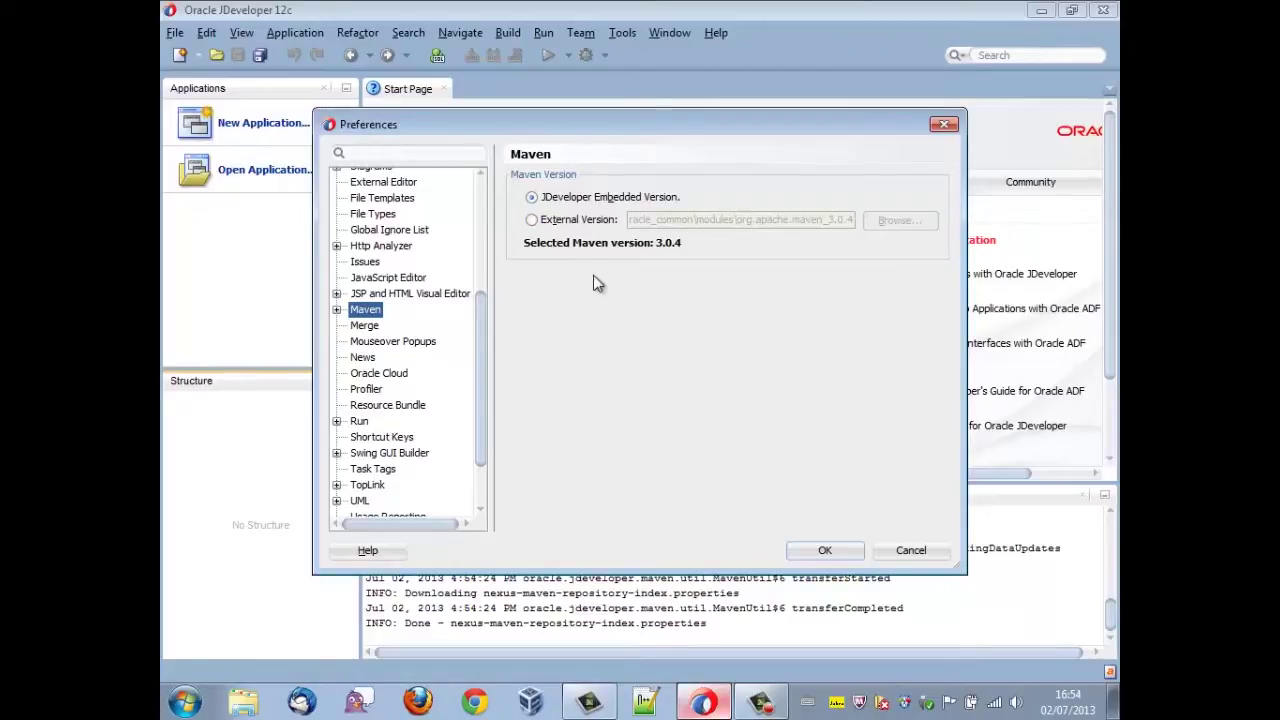
- Expand Maven preferences and browse Logging, Phases/Goals, then the Repositories page
{"action": "left_click", "coordinate": [338, 310]}
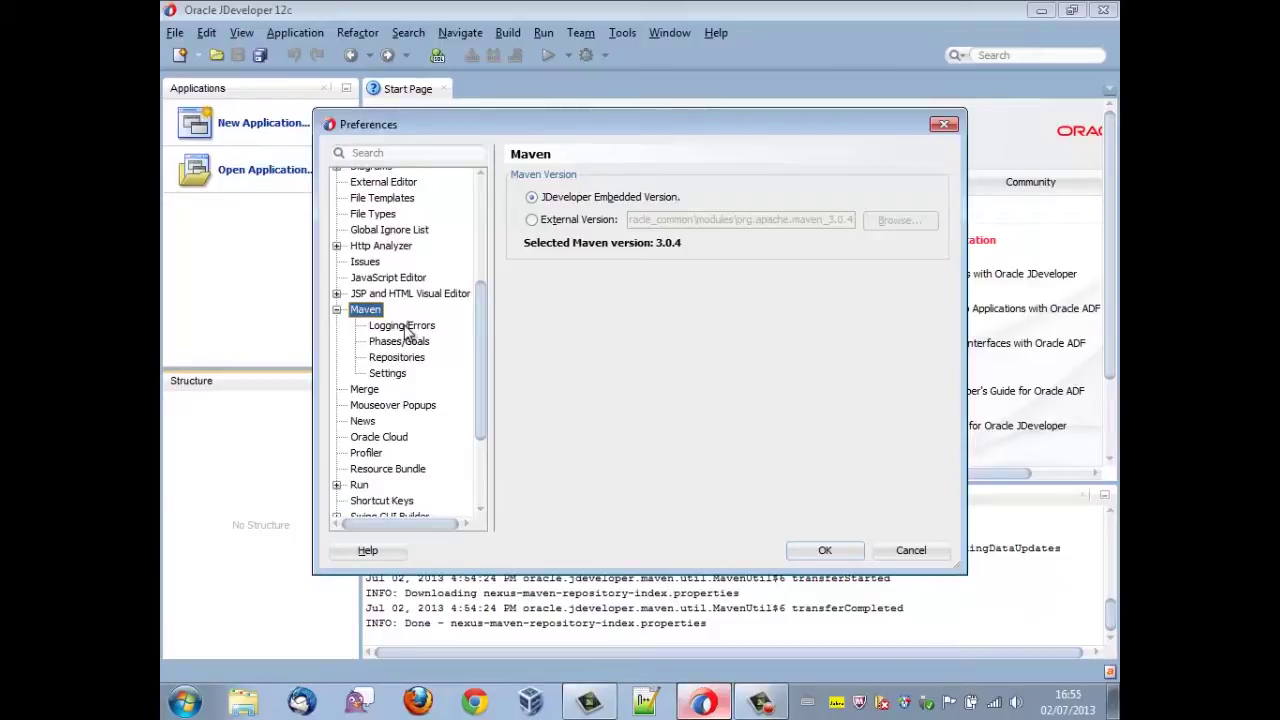
{"action": "left_click", "coordinate": [405, 330]}
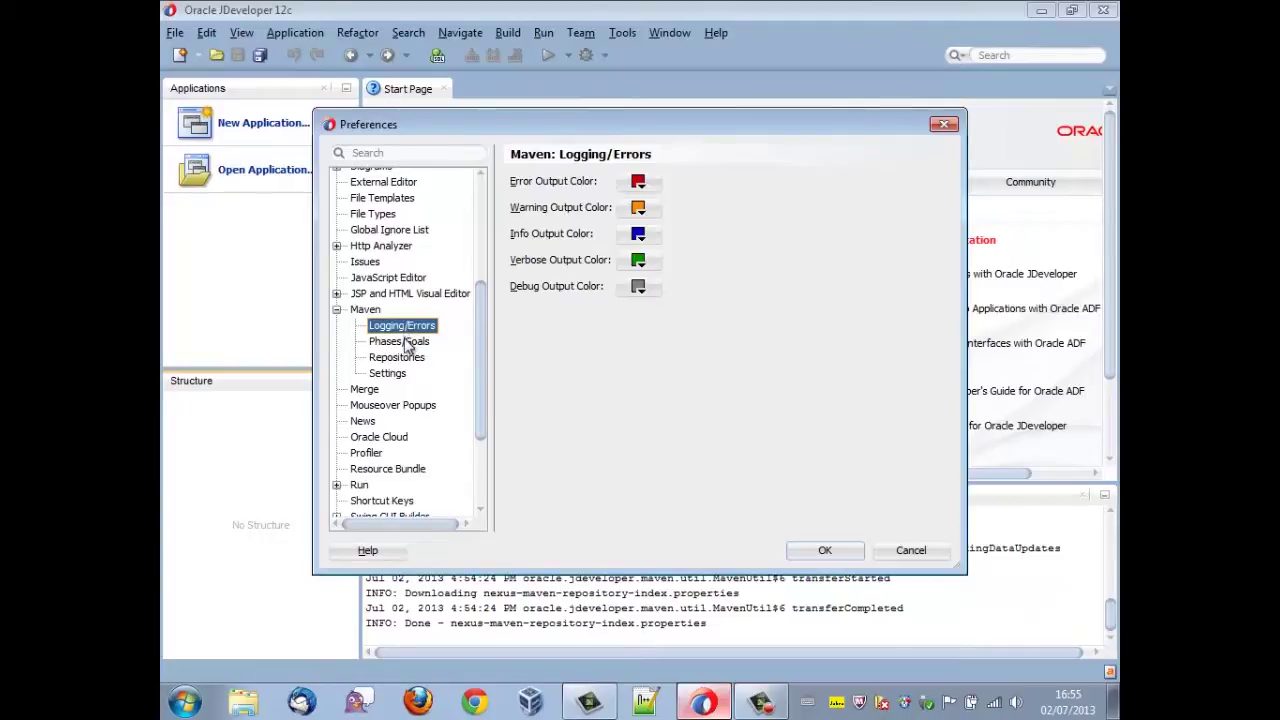
{"action": "left_click", "coordinate": [405, 342]}
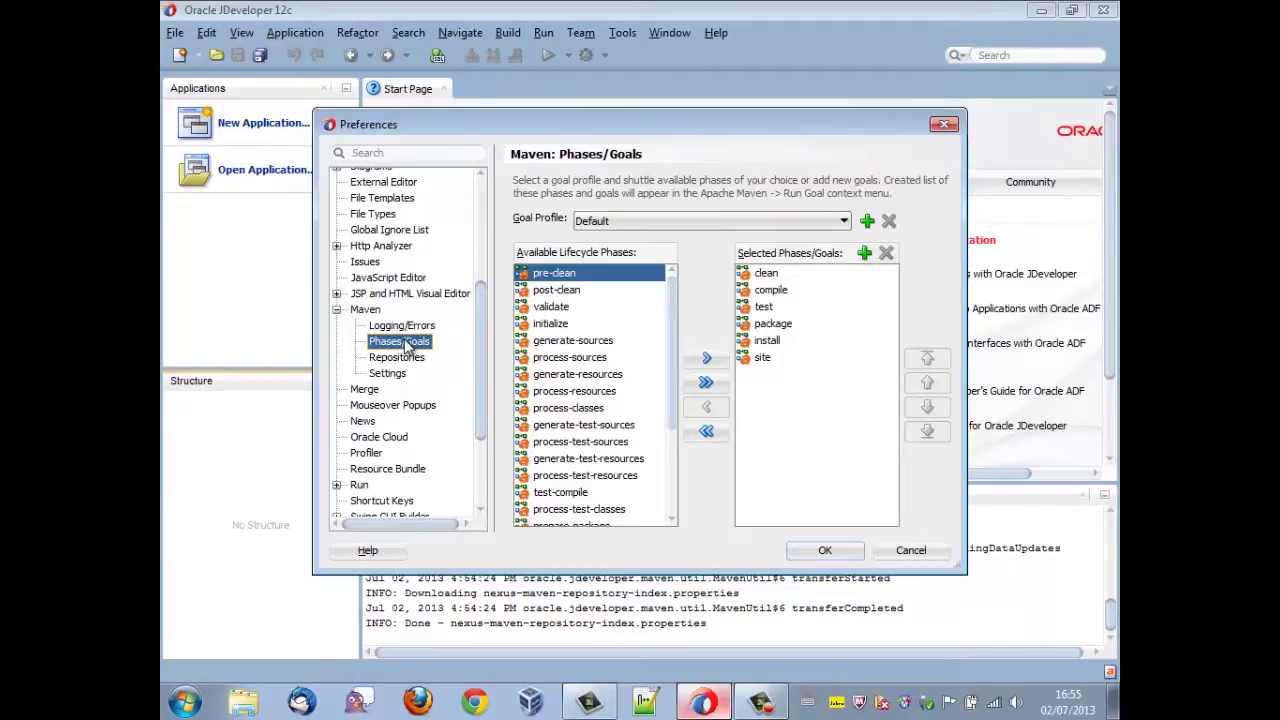
{"action": "left_click", "coordinate": [410, 362]}
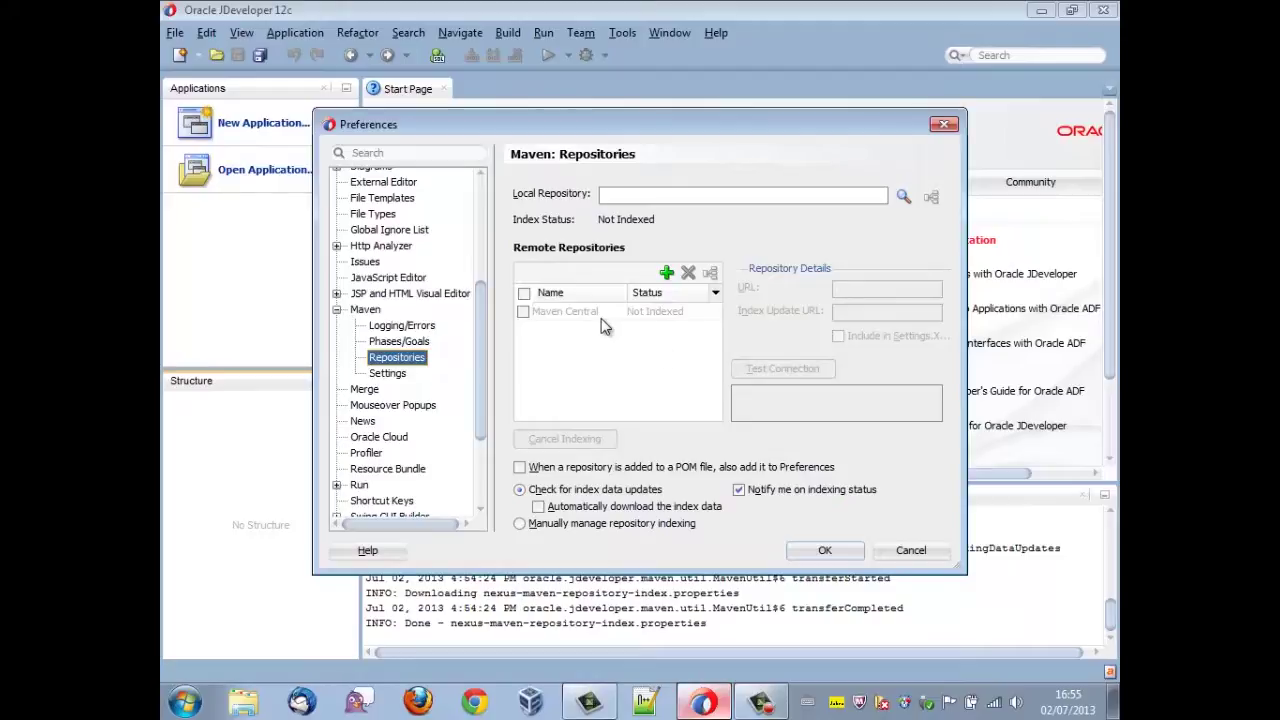
- Index Maven Central, review Maven Settings and Additional Settings, then accept the preferences
{"action": "left_click", "coordinate": [524, 312]}
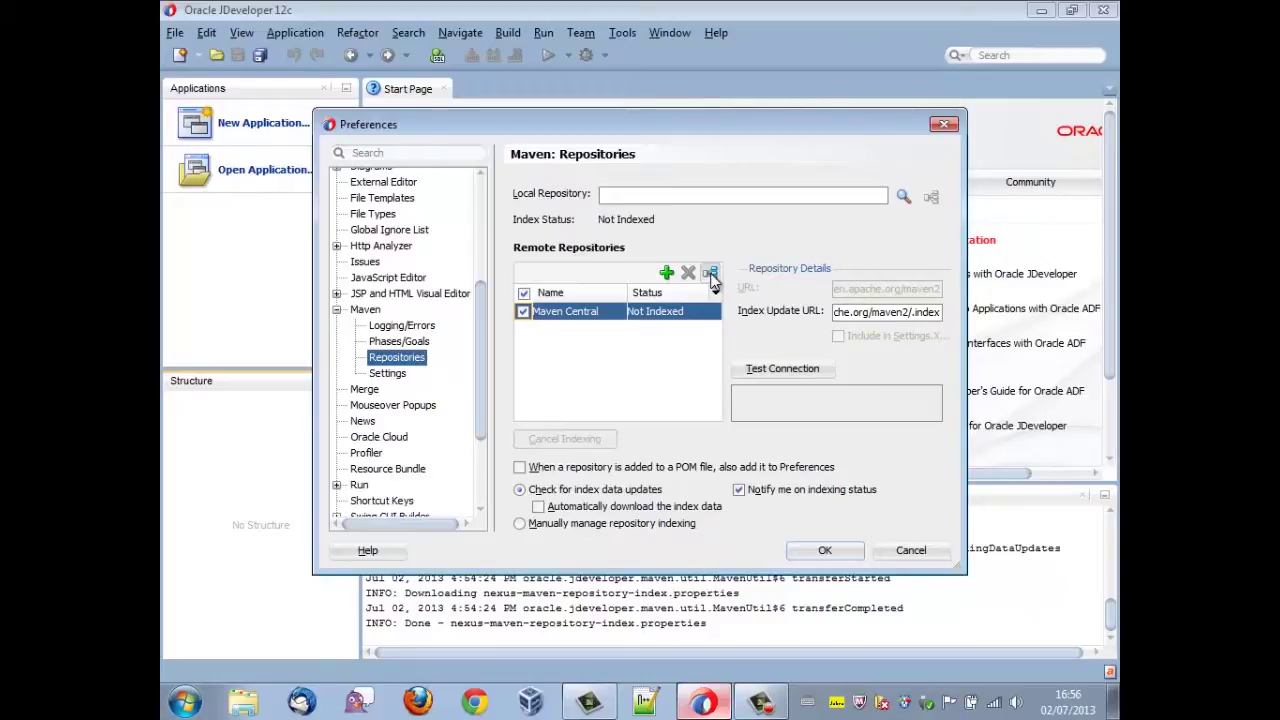
{"action": "left_click", "coordinate": [711, 276]}
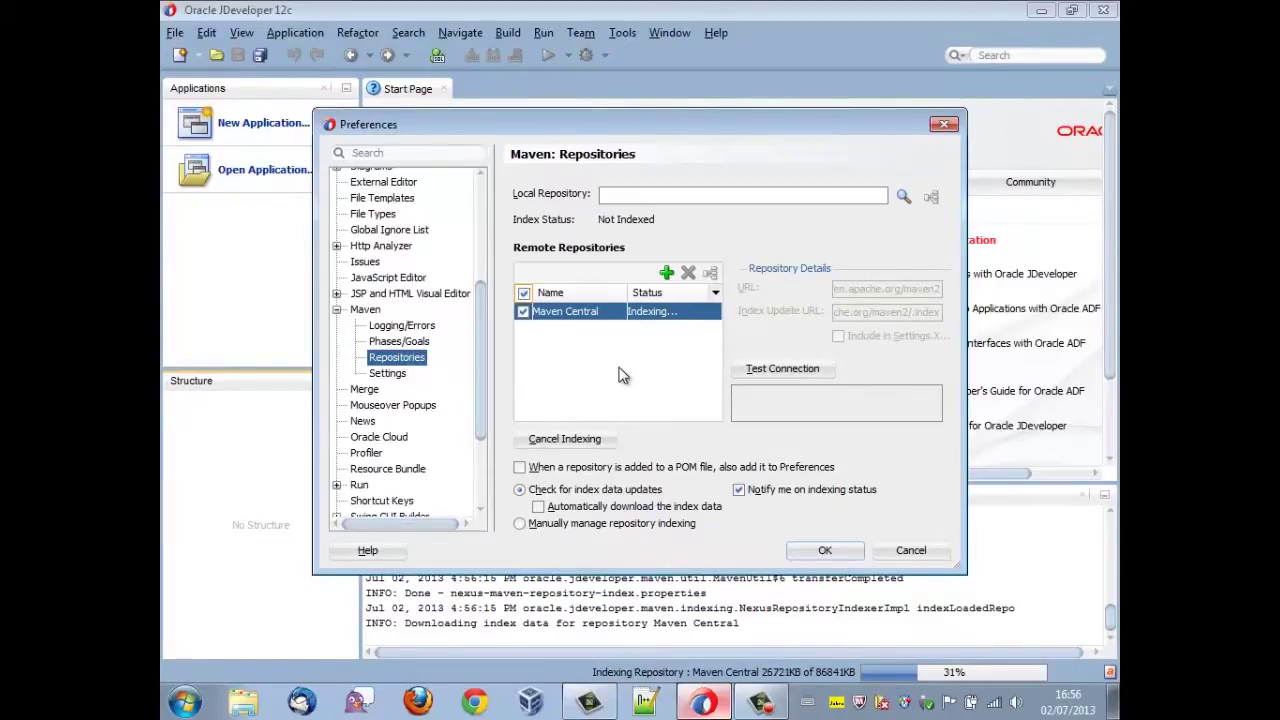
{"action": "left_click", "coordinate": [388, 373]}
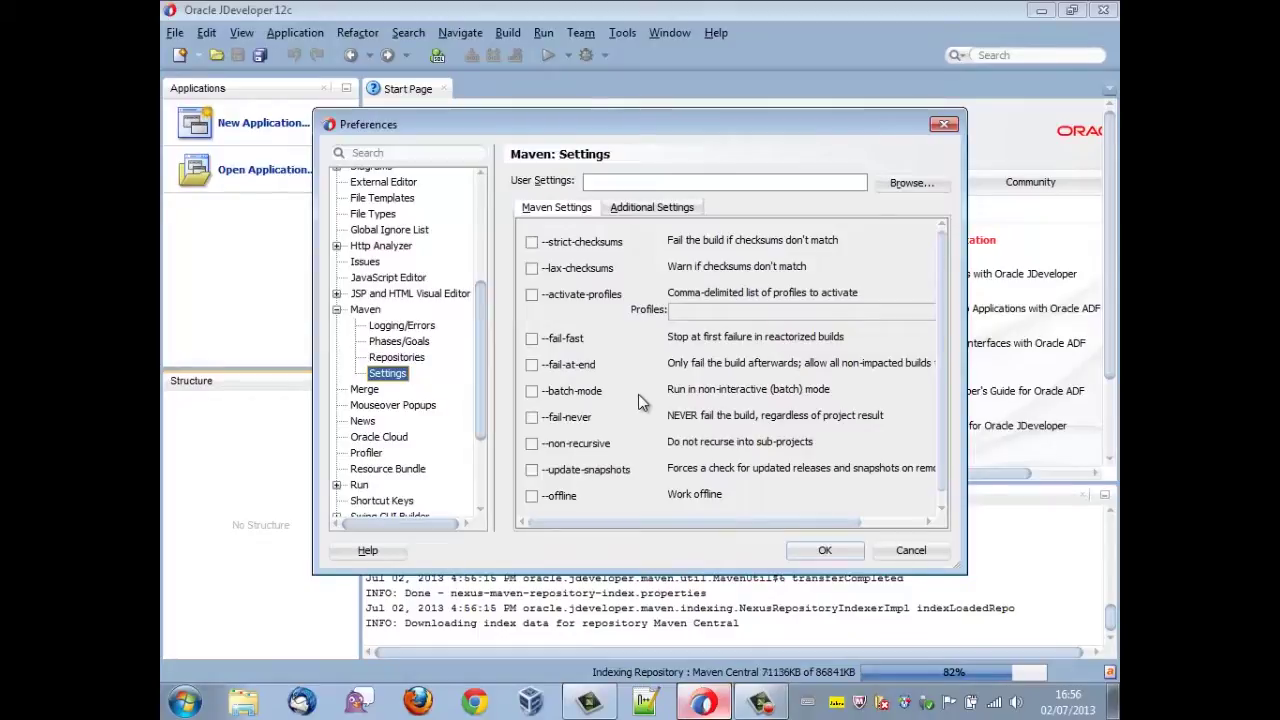
{"action": "left_click", "coordinate": [644, 210]}
{"action": "left_click", "coordinate": [632, 312]}
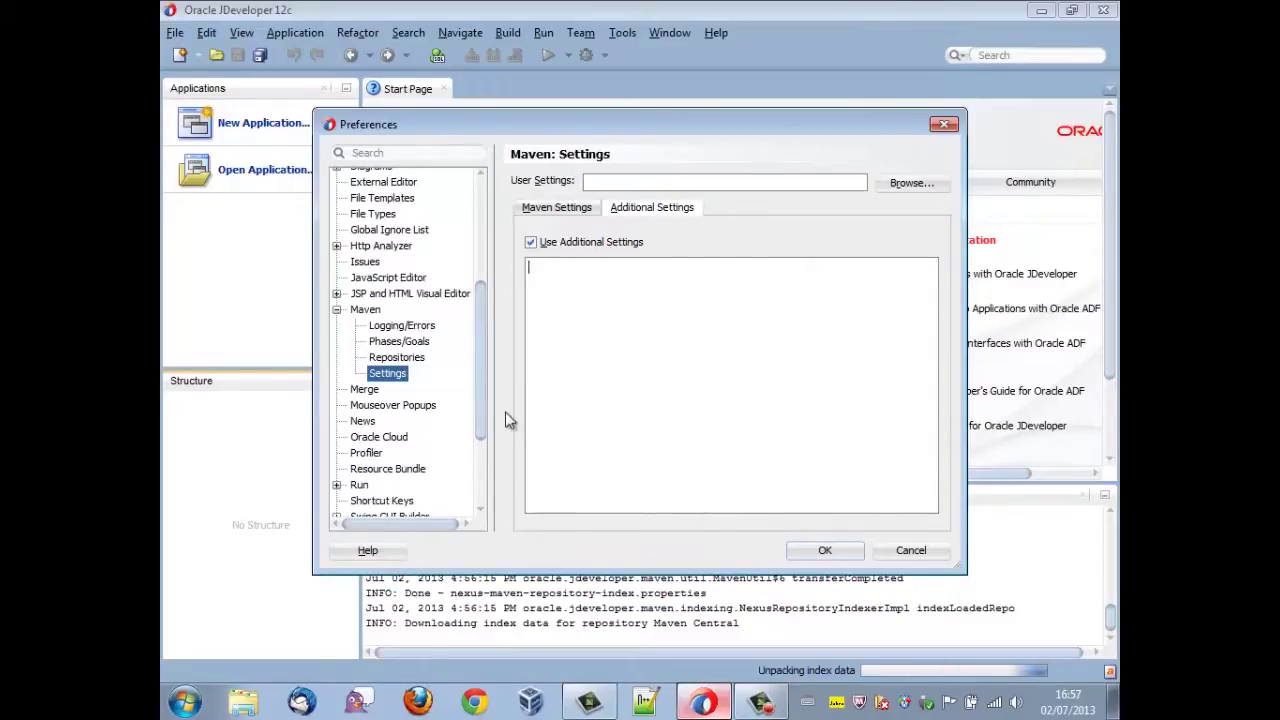
{"action": "left_click", "coordinate": [850, 552]}
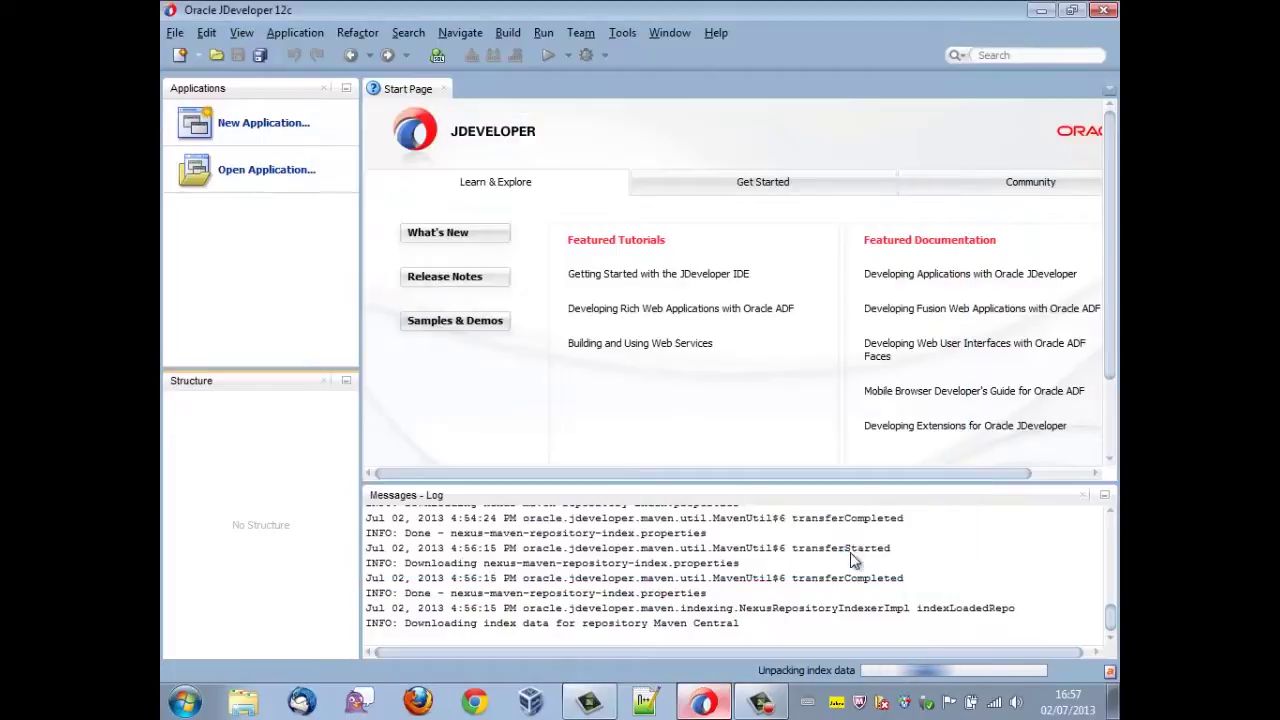
- Start a new ADF Fusion Web Application named MavenTest with package prefix oracle.maven.test
{"action": "left_click", "coordinate": [444, 89]}
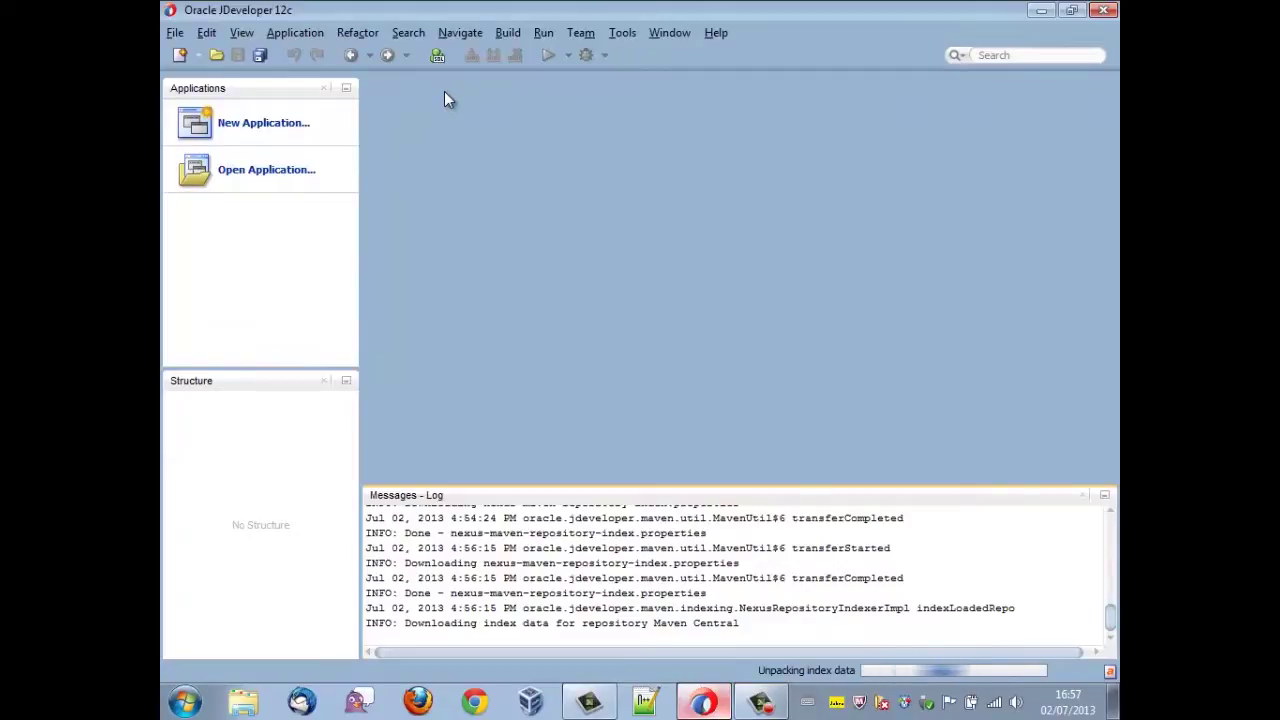
{"action": "left_click", "coordinate": [286, 128]}
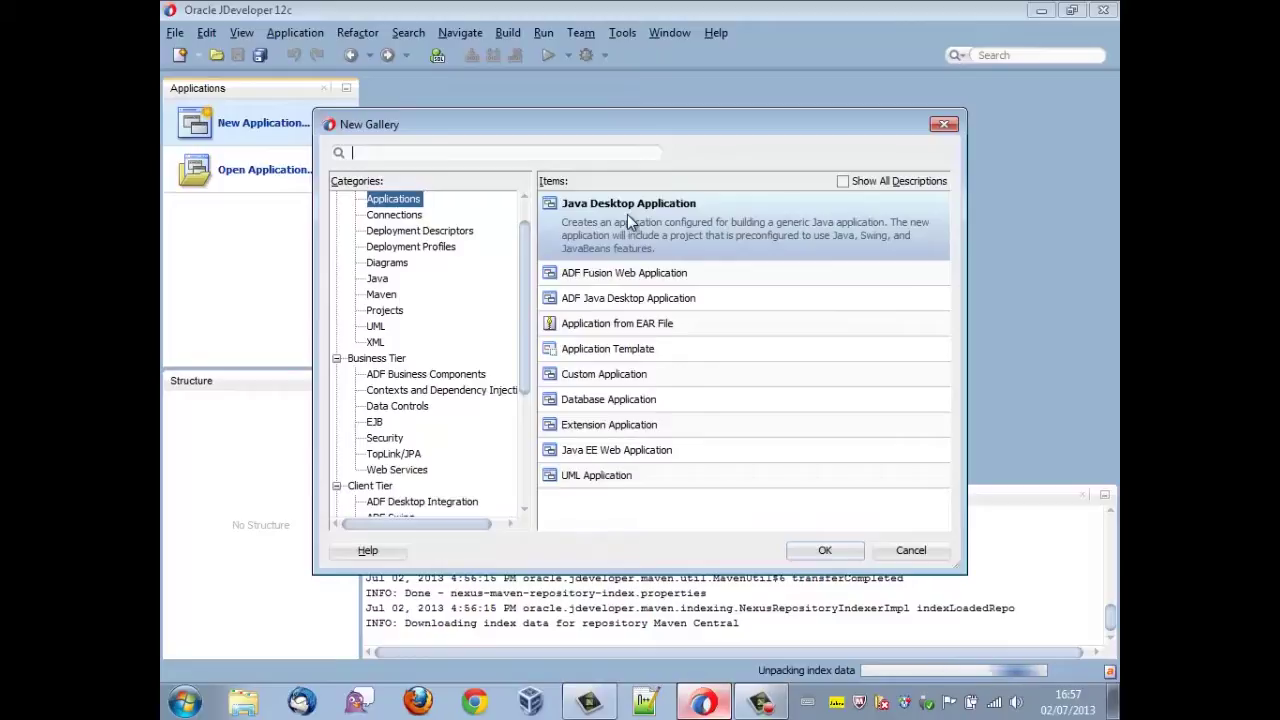
{"action": "left_click", "coordinate": [633, 276]}
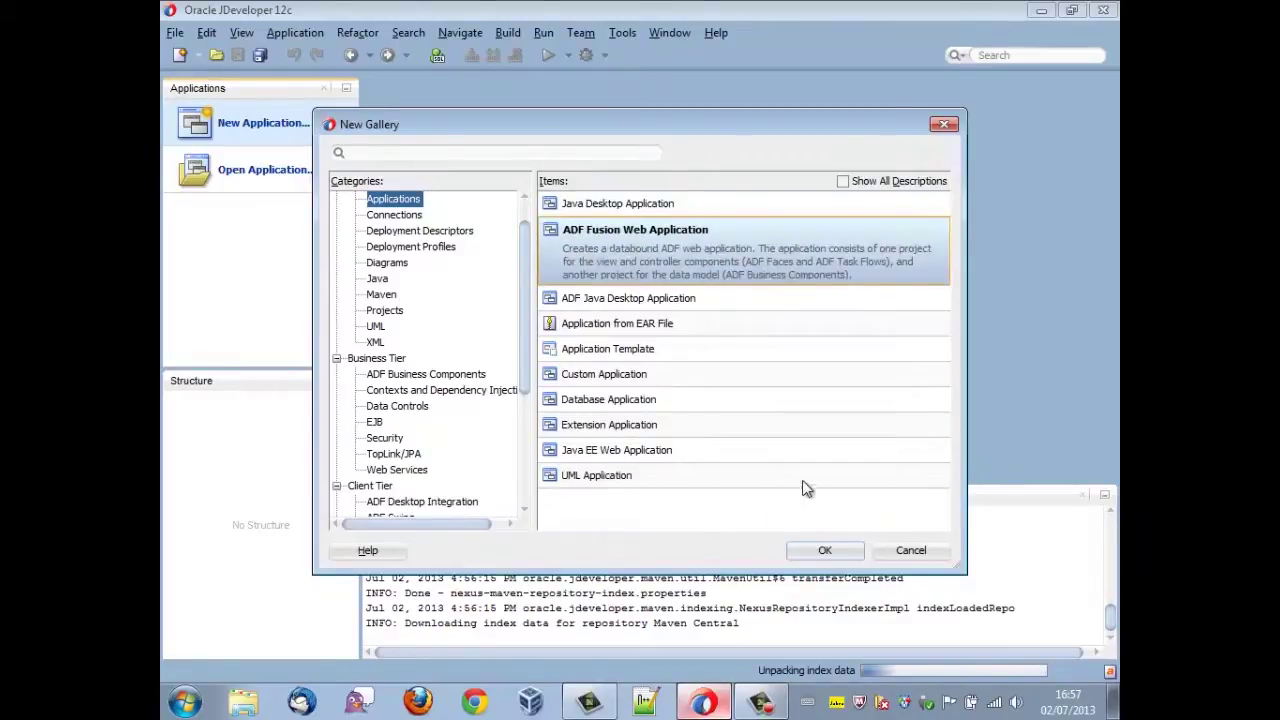
{"action": "left_click", "coordinate": [825, 551]}
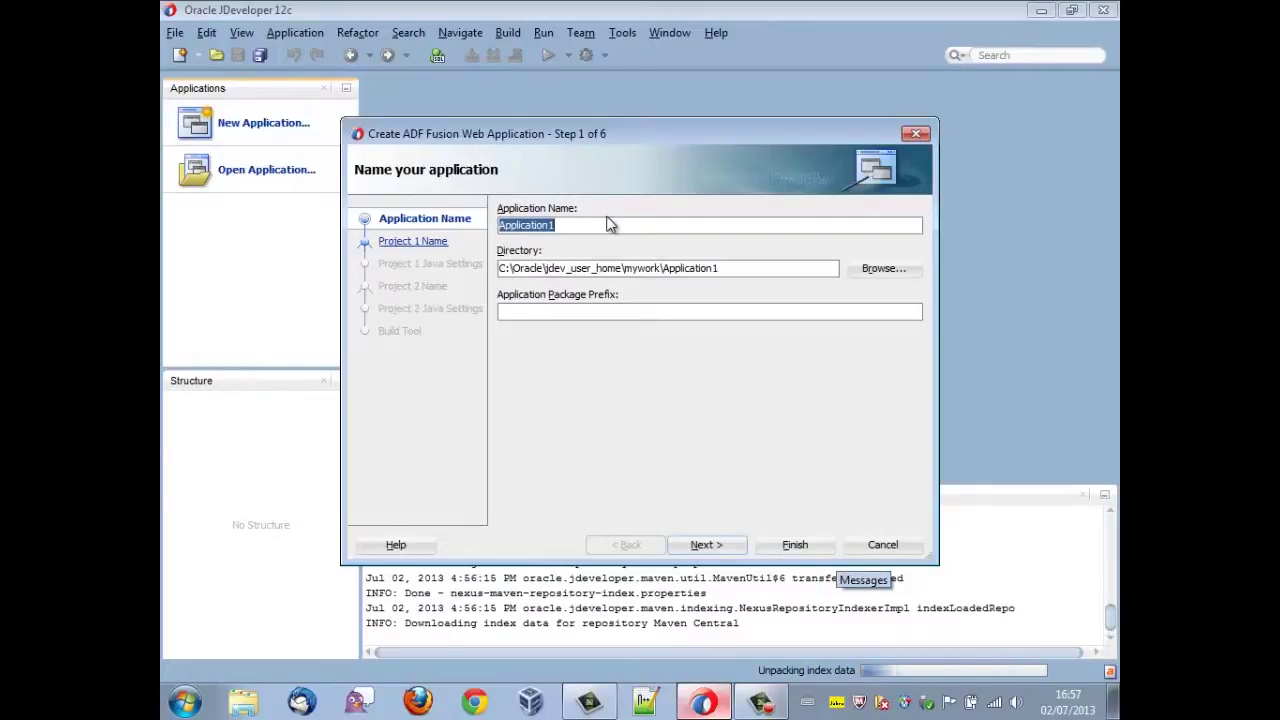
{"action": "type", "text": "MavenTest"}
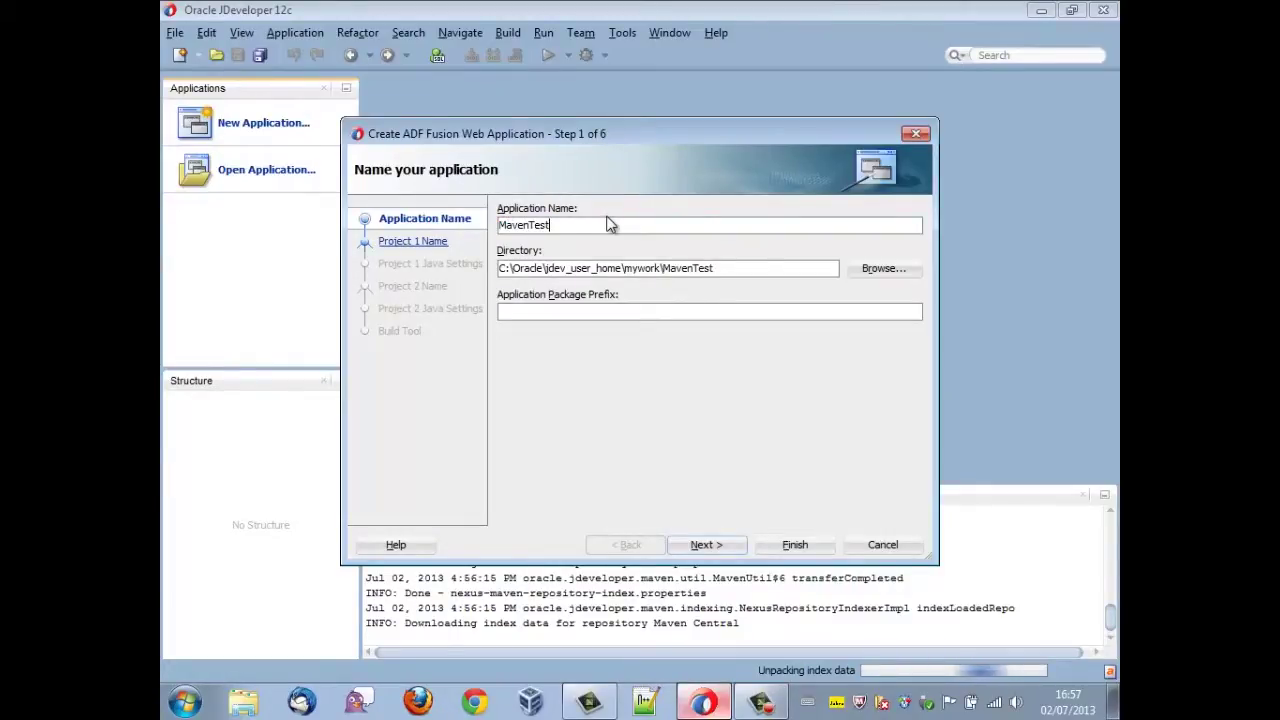
{"action": "left_click", "coordinate": [620, 314]}
{"action": "type", "text": "oracle."}
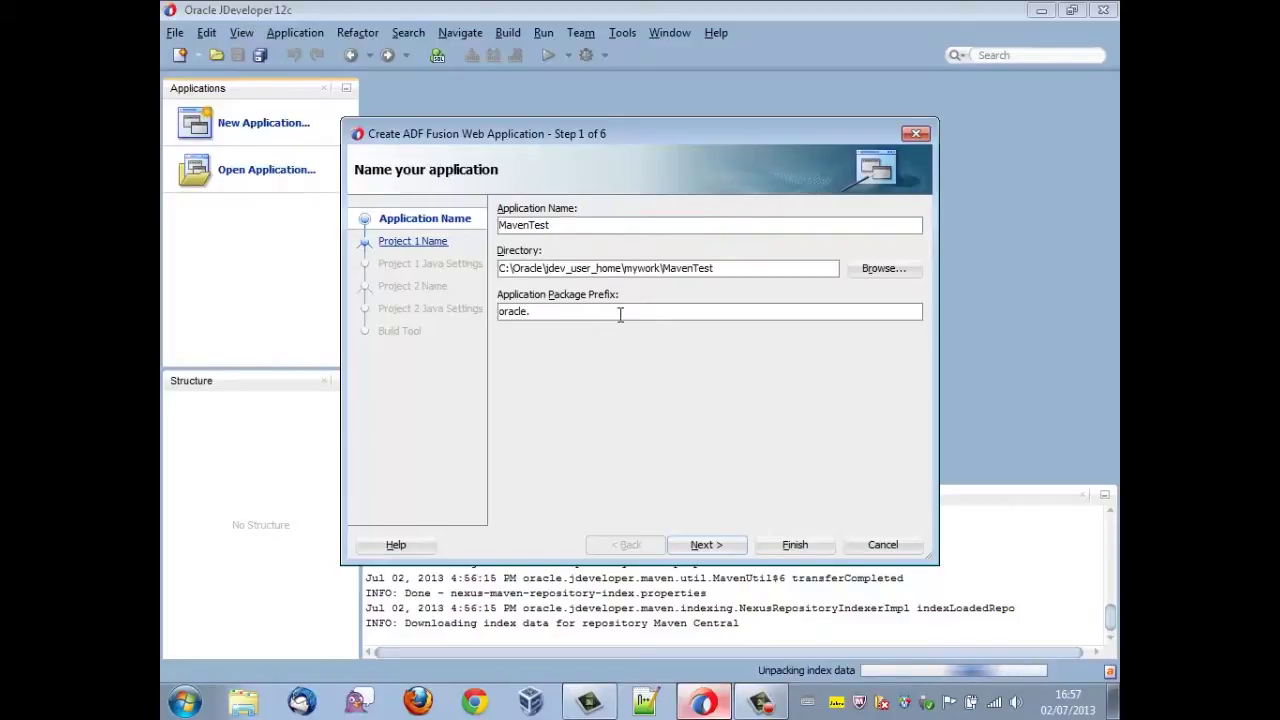
{"action": "type", "text": "maven.test"}
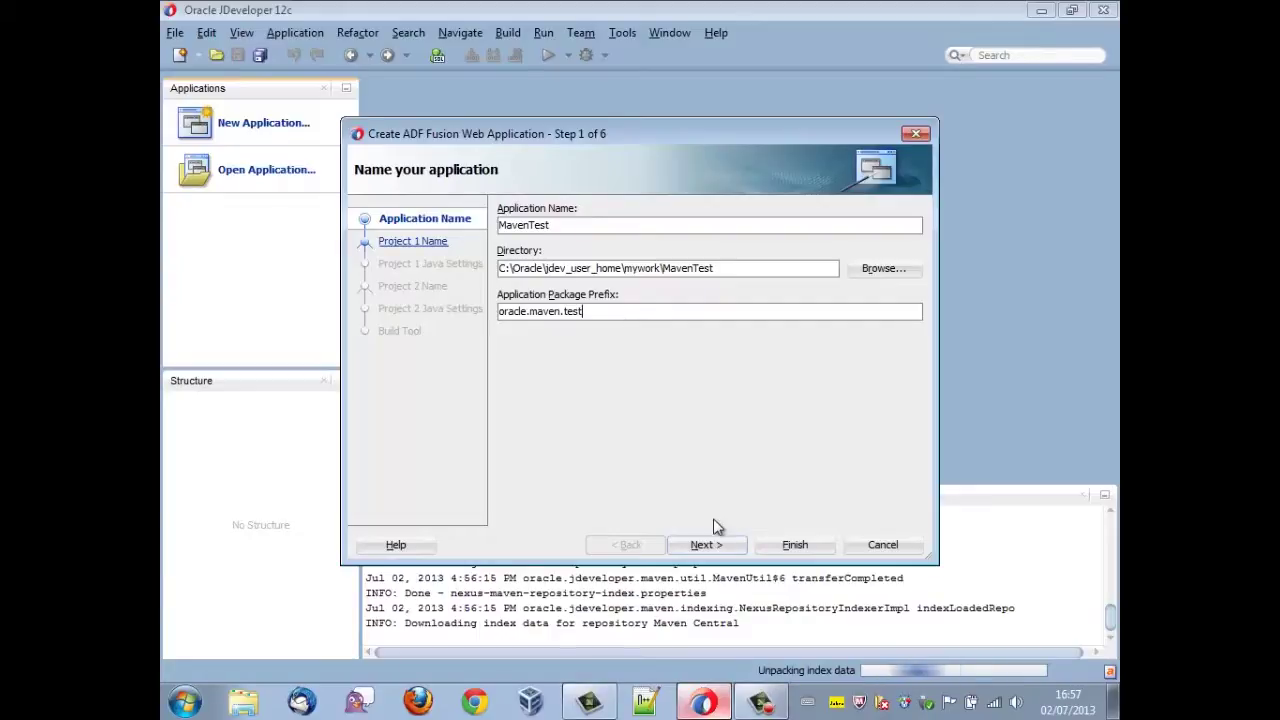
- Keep the default project settings, choose Maven as the build tool, finish, and create the local repository
{"action": "left_click", "coordinate": [703, 545]}
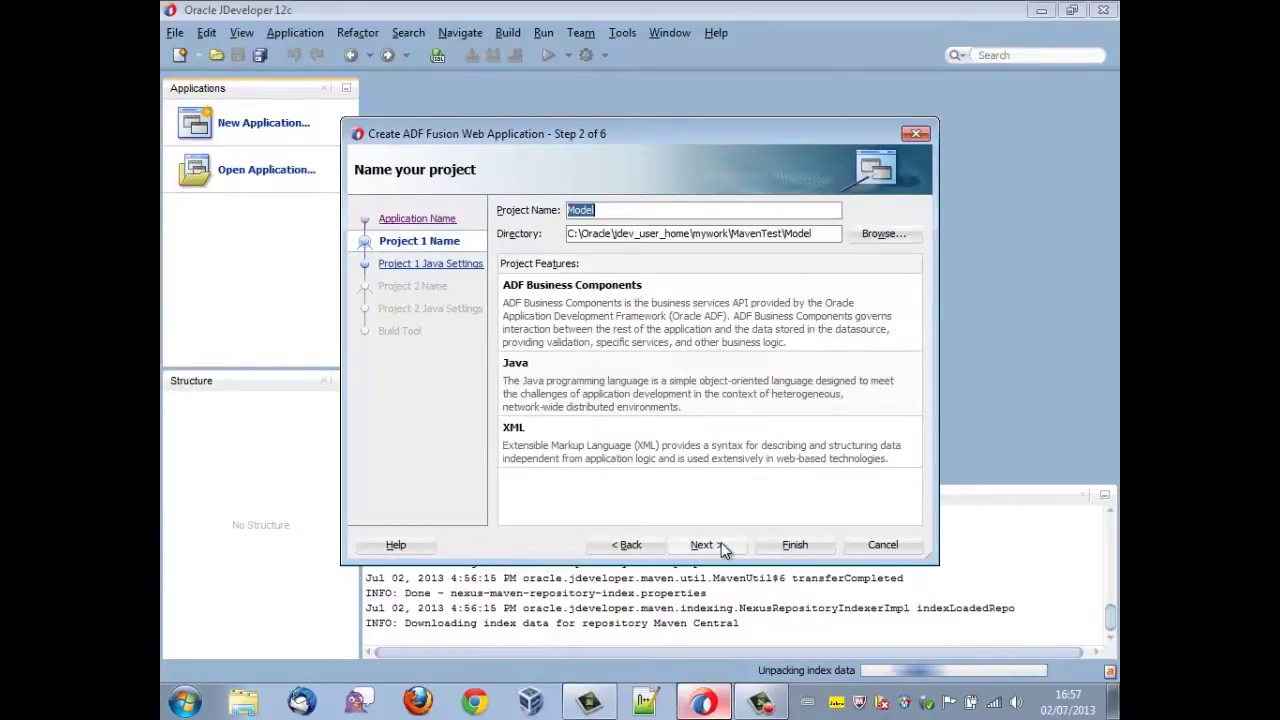
{"action": "left_click", "coordinate": [721, 542]}
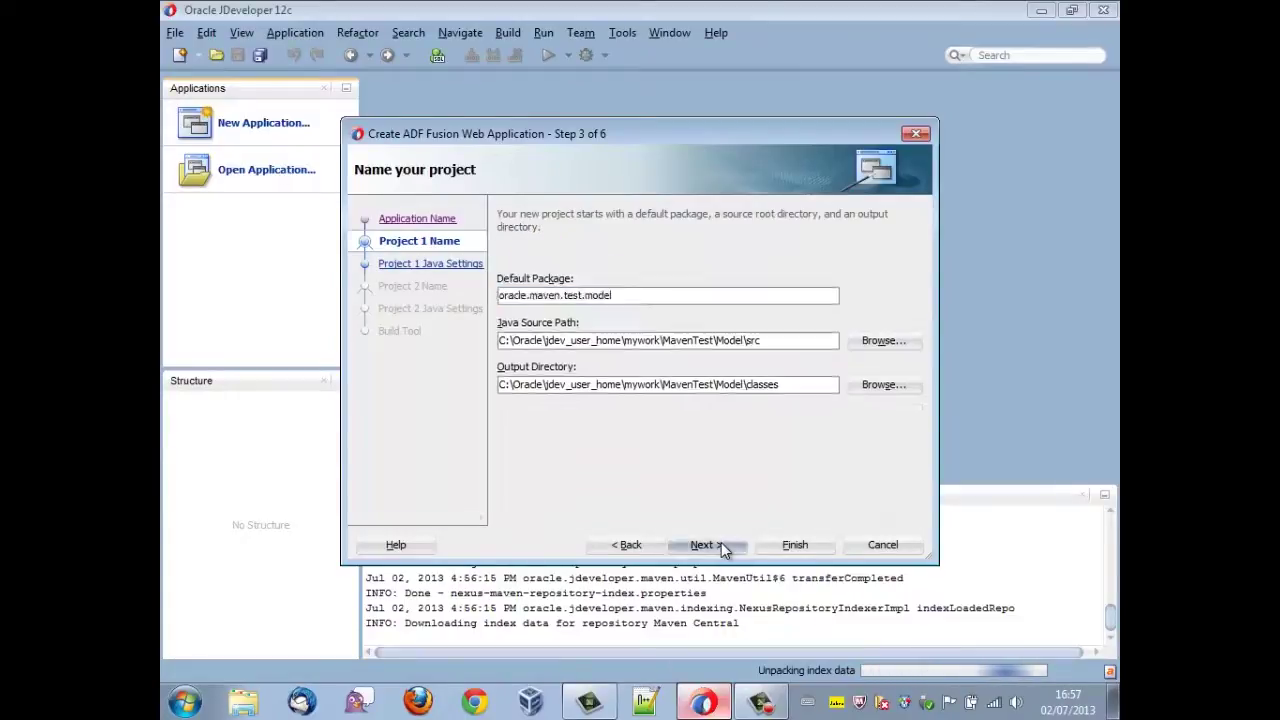
{"action": "left_click", "coordinate": [721, 542]}
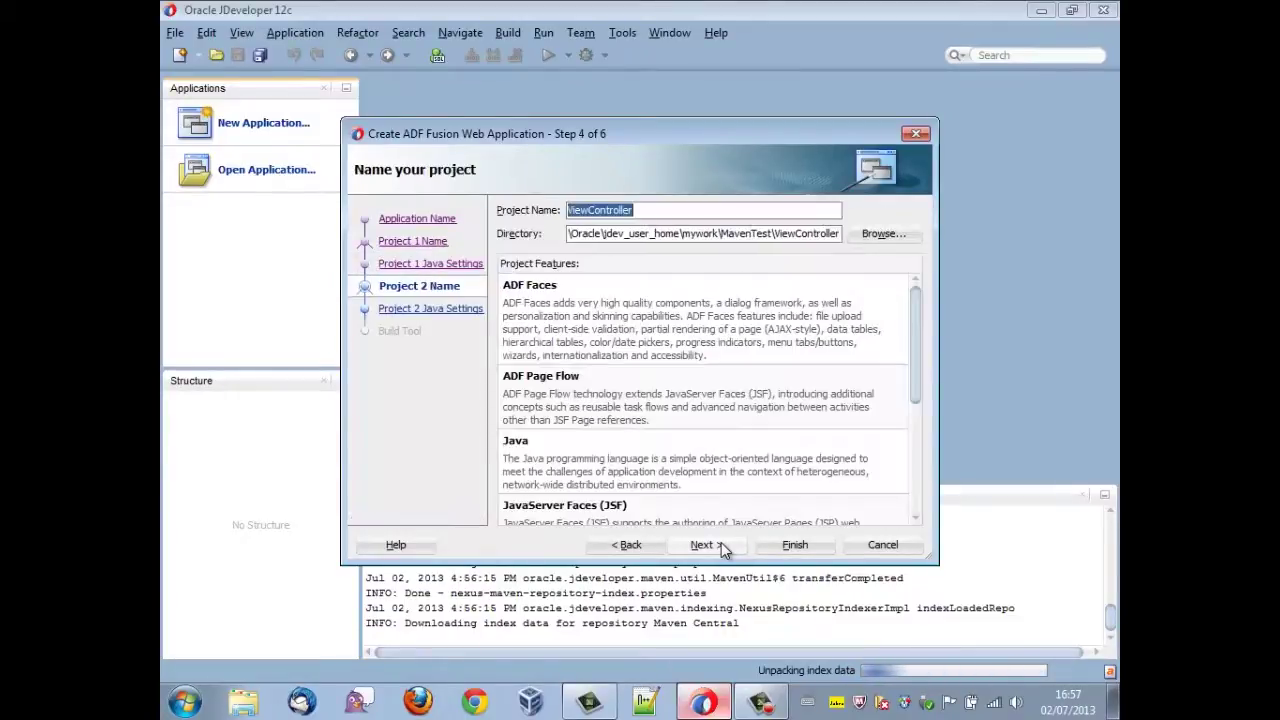
{"action": "left_click", "coordinate": [721, 542]}
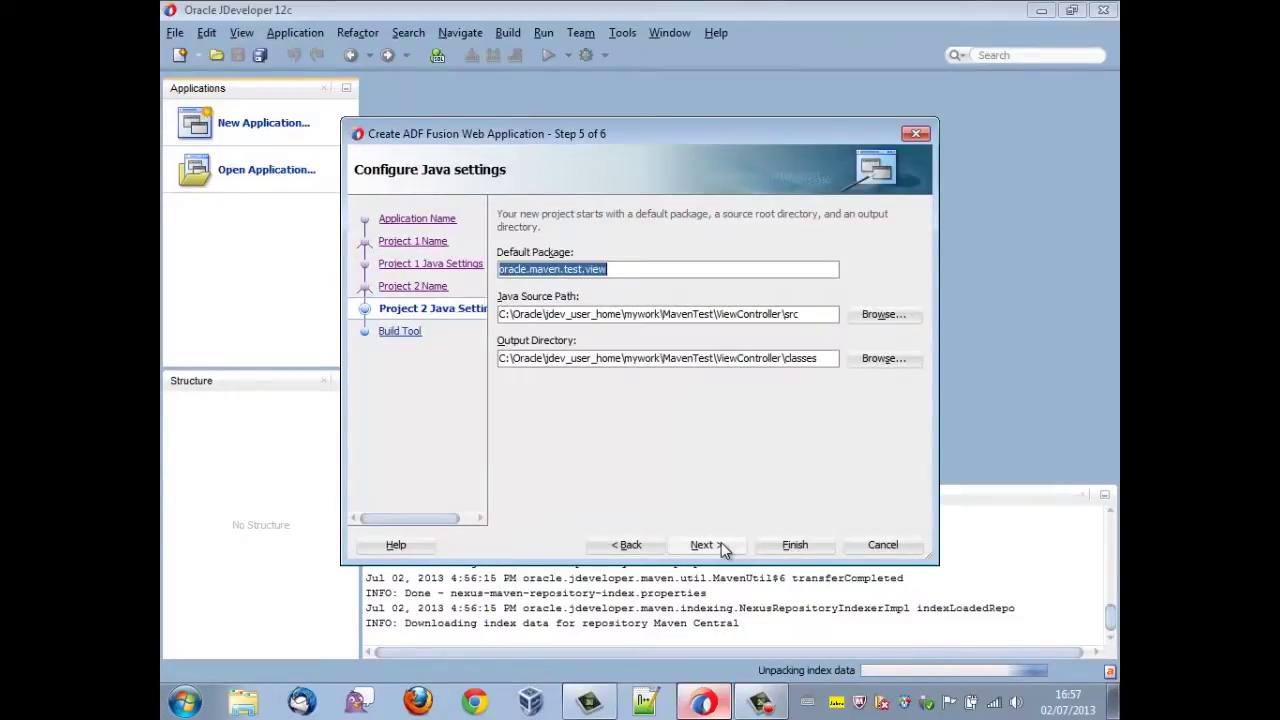
{"action": "left_click", "coordinate": [721, 542]}
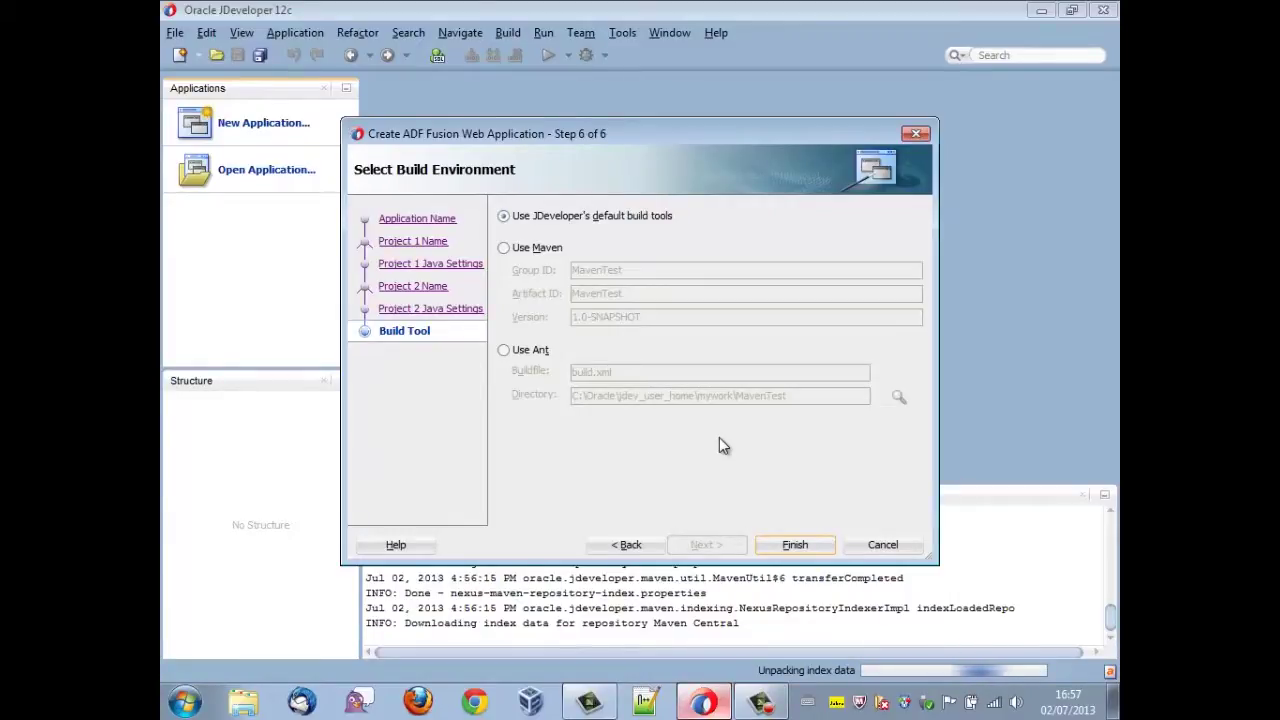
{"action": "left_click", "coordinate": [534, 247]}
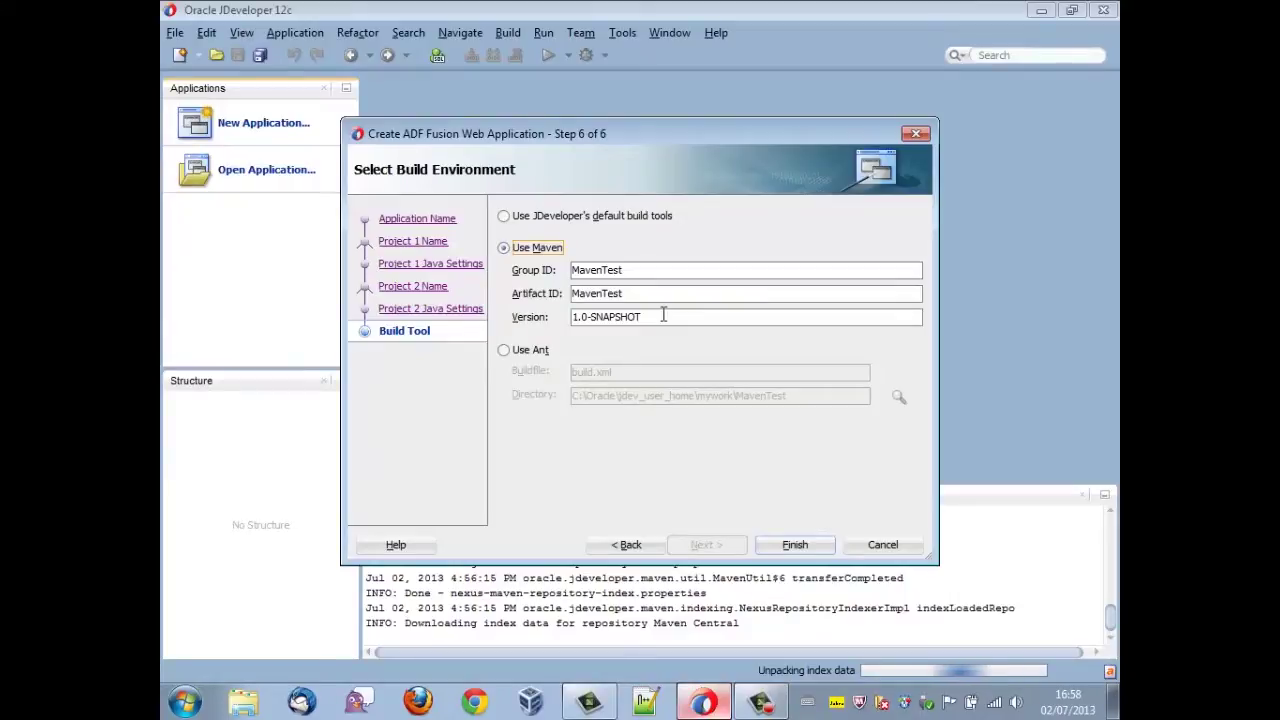
{"action": "left_click", "coordinate": [790, 546]}
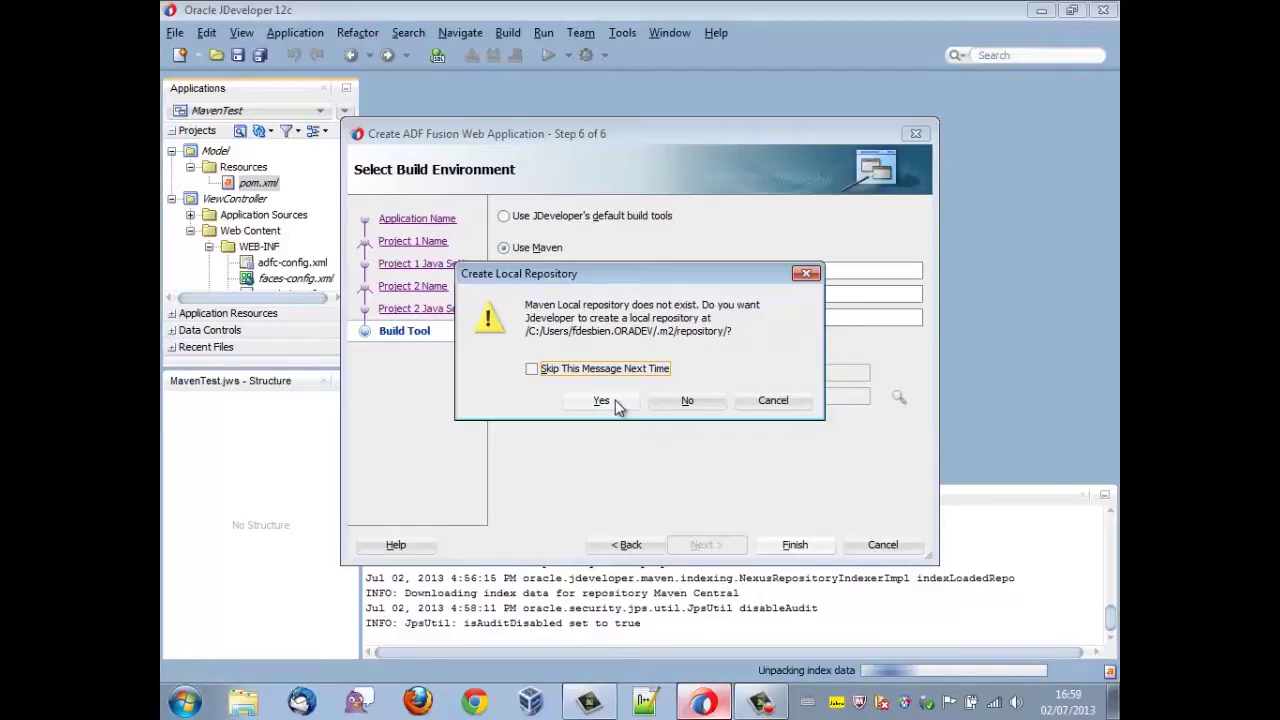
{"action": "left_click", "coordinate": [603, 401]}
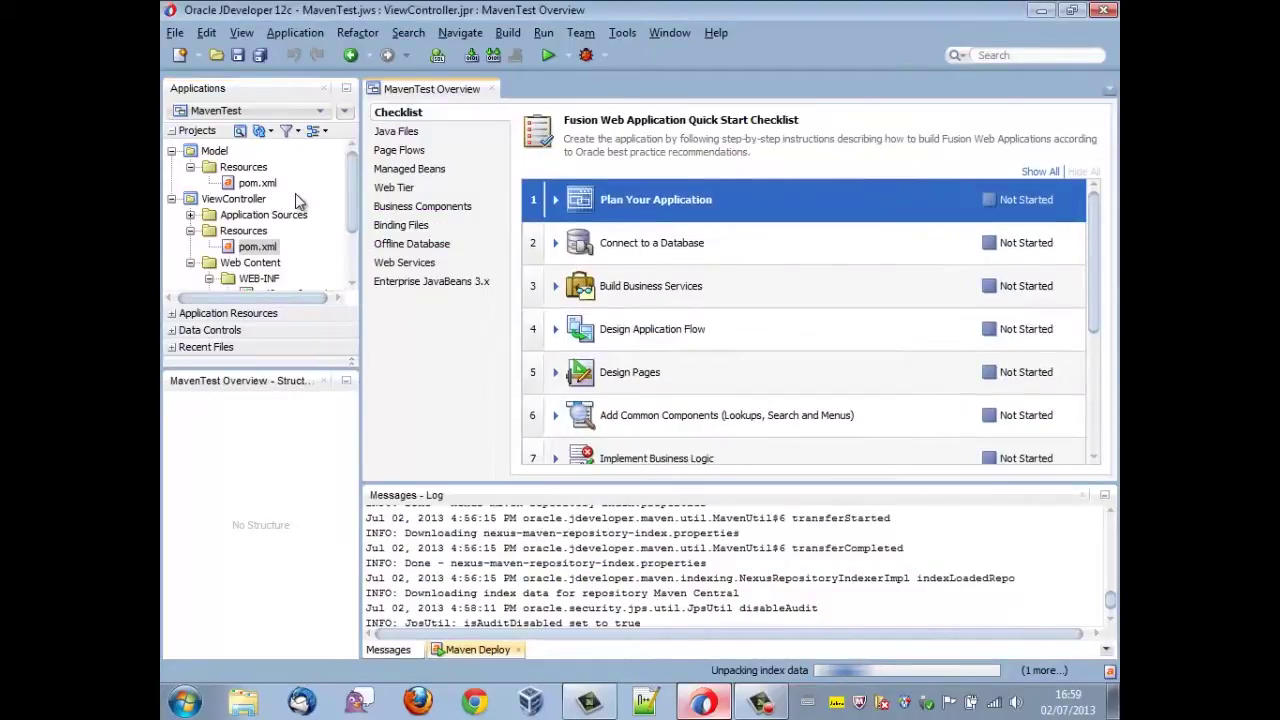
- Close the MavenTest Overview checklist once the application has been created
{"action": "scroll", "coordinate": [295, 193], "scroll_direction": "down", "scroll_amount": 2}
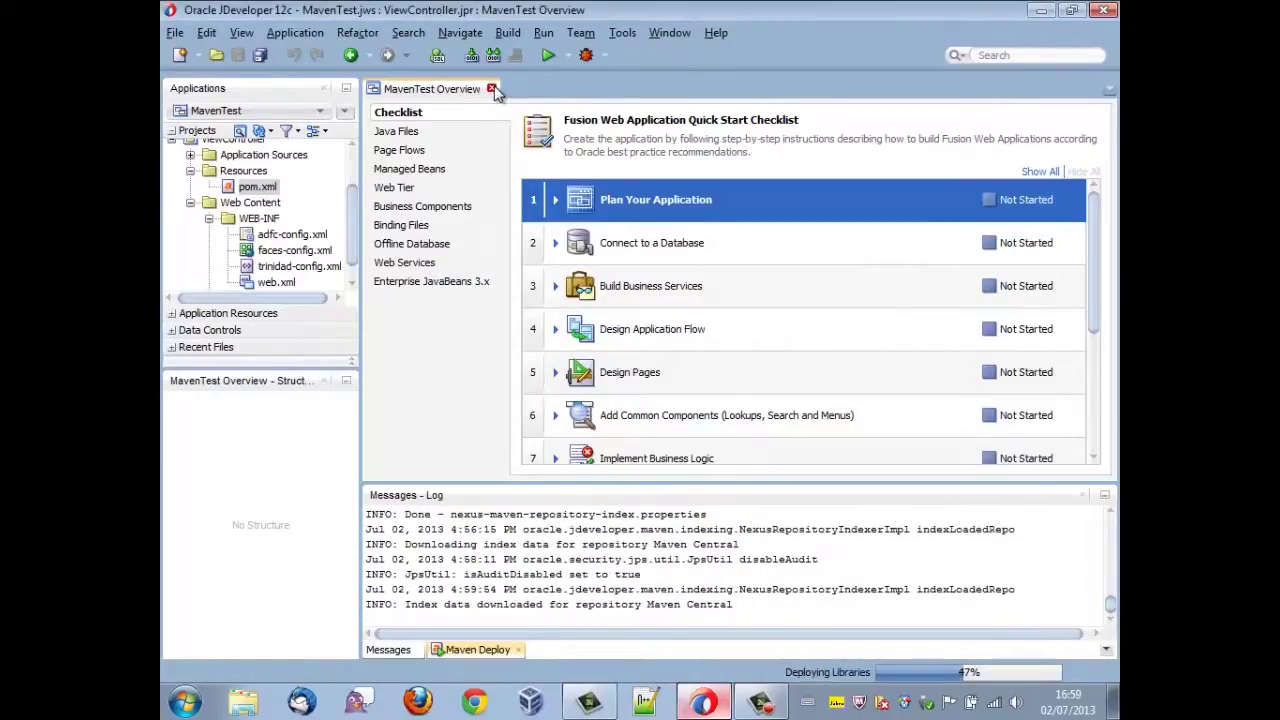
{"action": "left_click", "coordinate": [491, 89]}
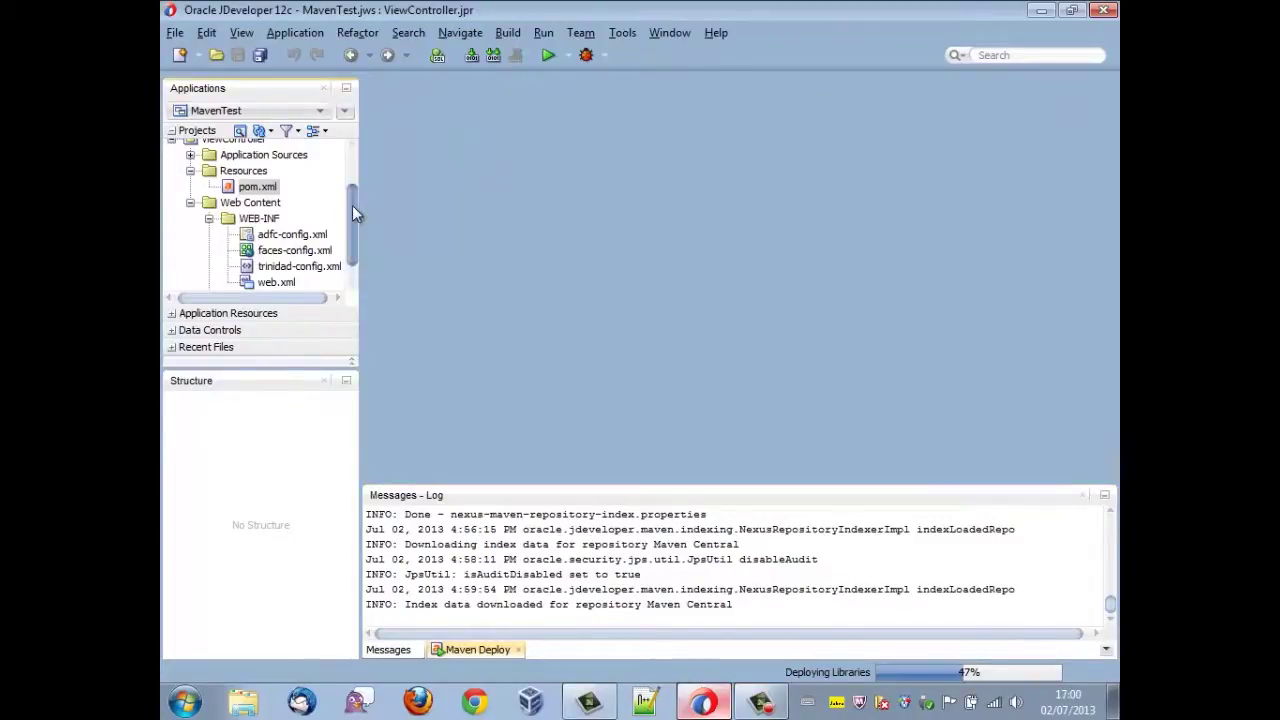
{"action": "left_click_drag", "start_coordinate": [352, 205], "coordinate": [353, 157]}
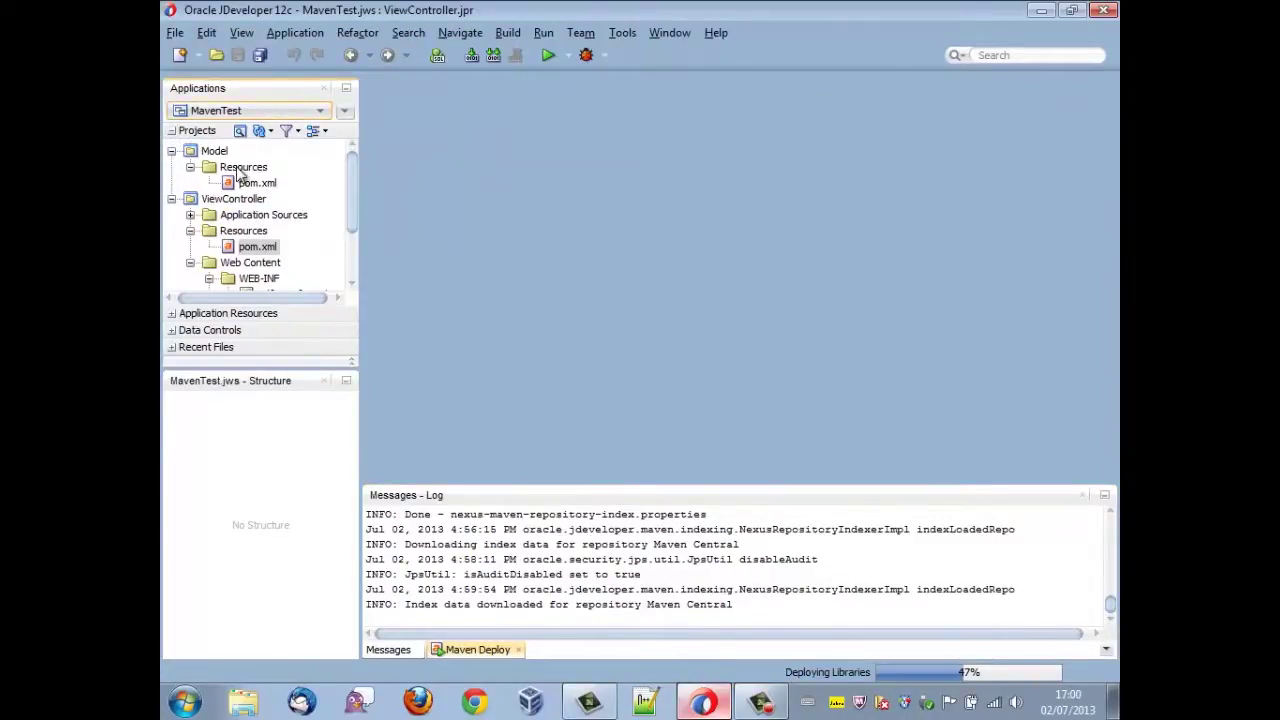
{"action": "left_click", "coordinate": [176, 36]}
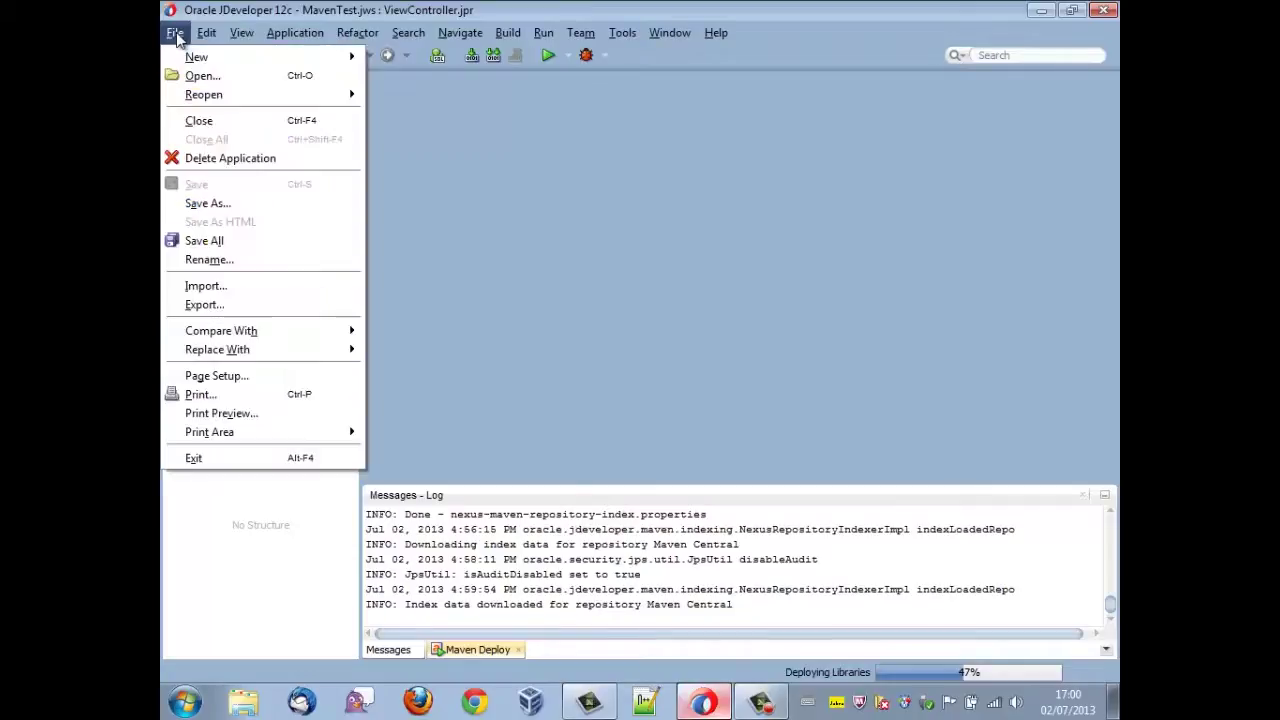
- Open the MavenTest top-level pom.xml from the application folder
{"action": "left_click", "coordinate": [203, 78]}
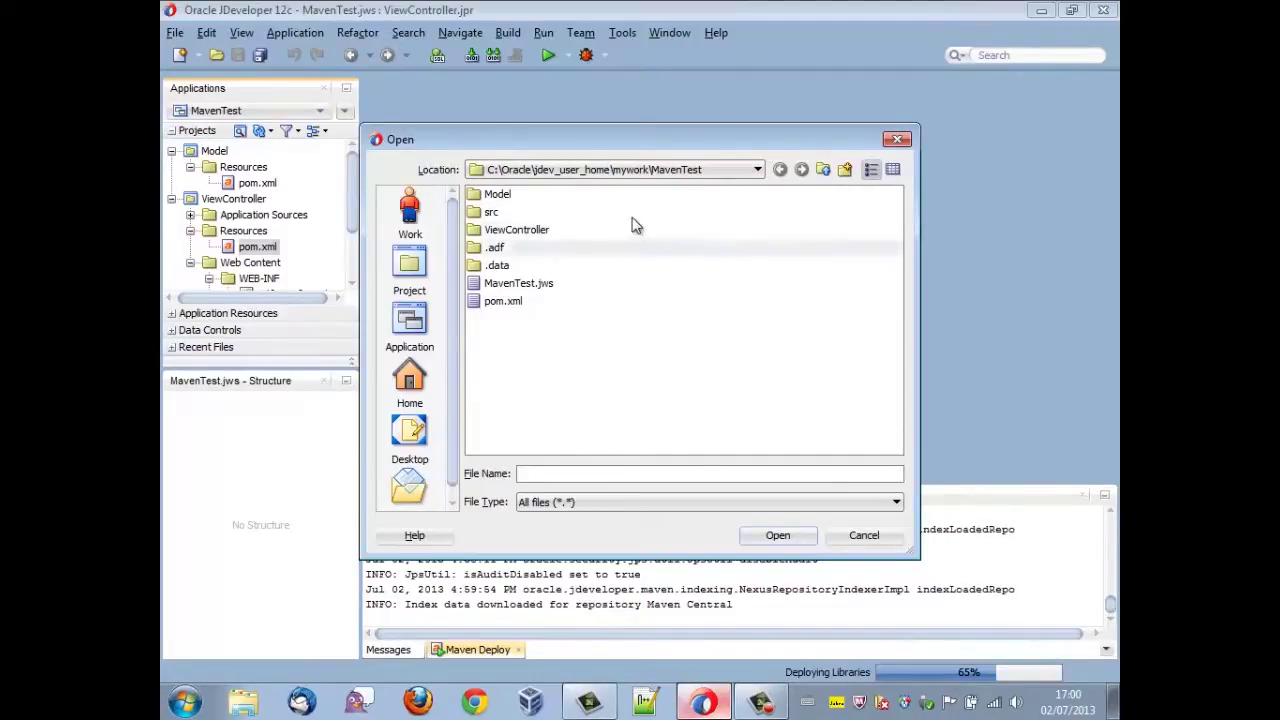
{"action": "left_click", "coordinate": [523, 298]}
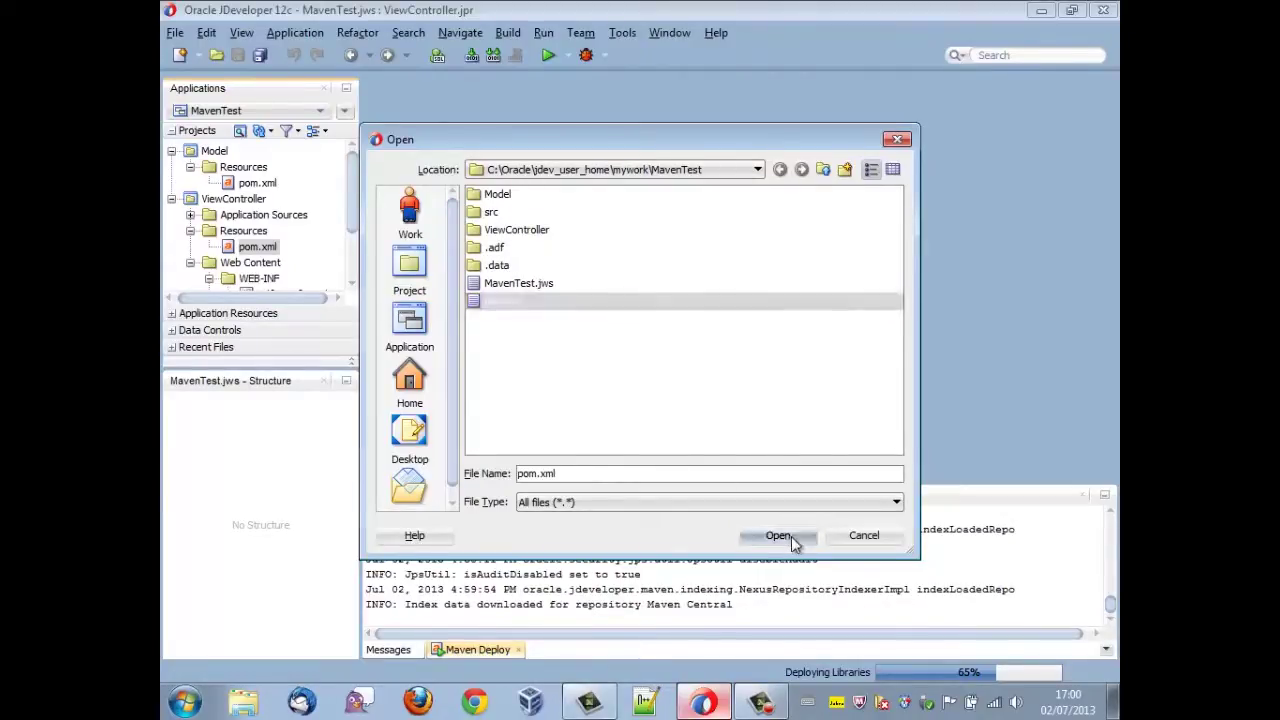
{"action": "left_click", "coordinate": [787, 537]}
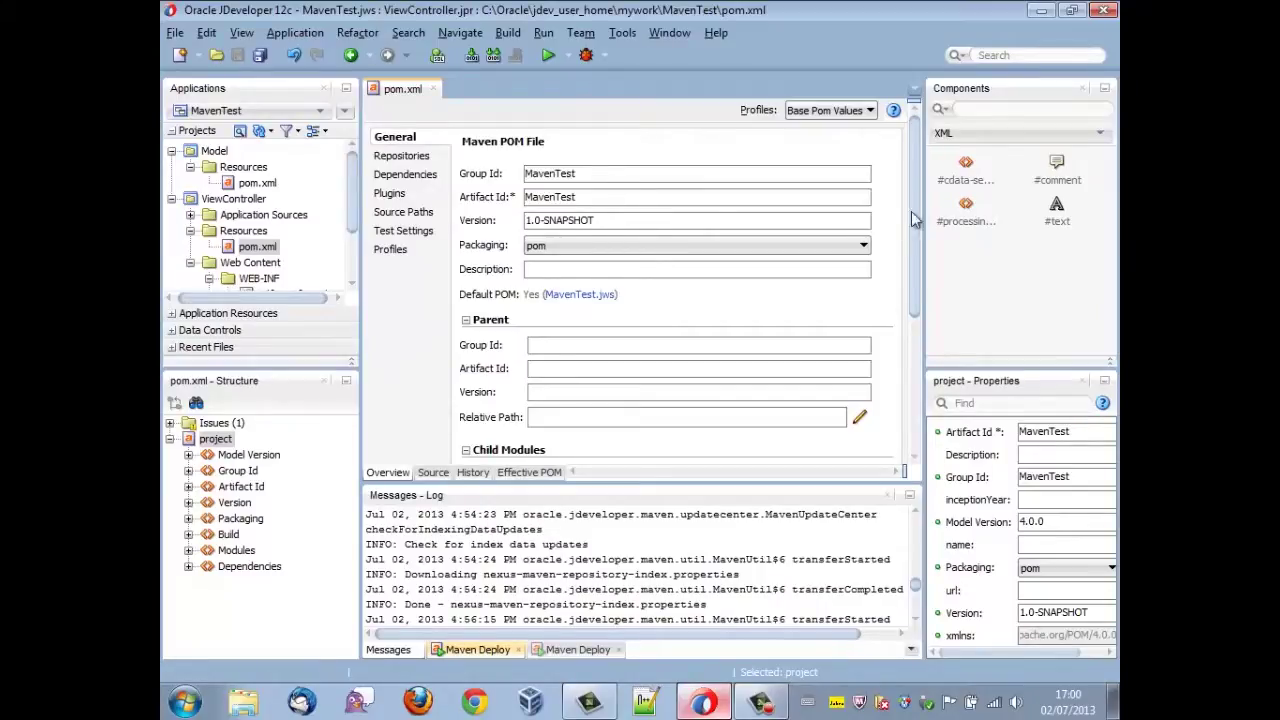
- Show the MavenTest POM's Repositories page, which lists no remote repositories
{"action": "left_click_drag", "start_coordinate": [916, 206], "coordinate": [930, 350]}
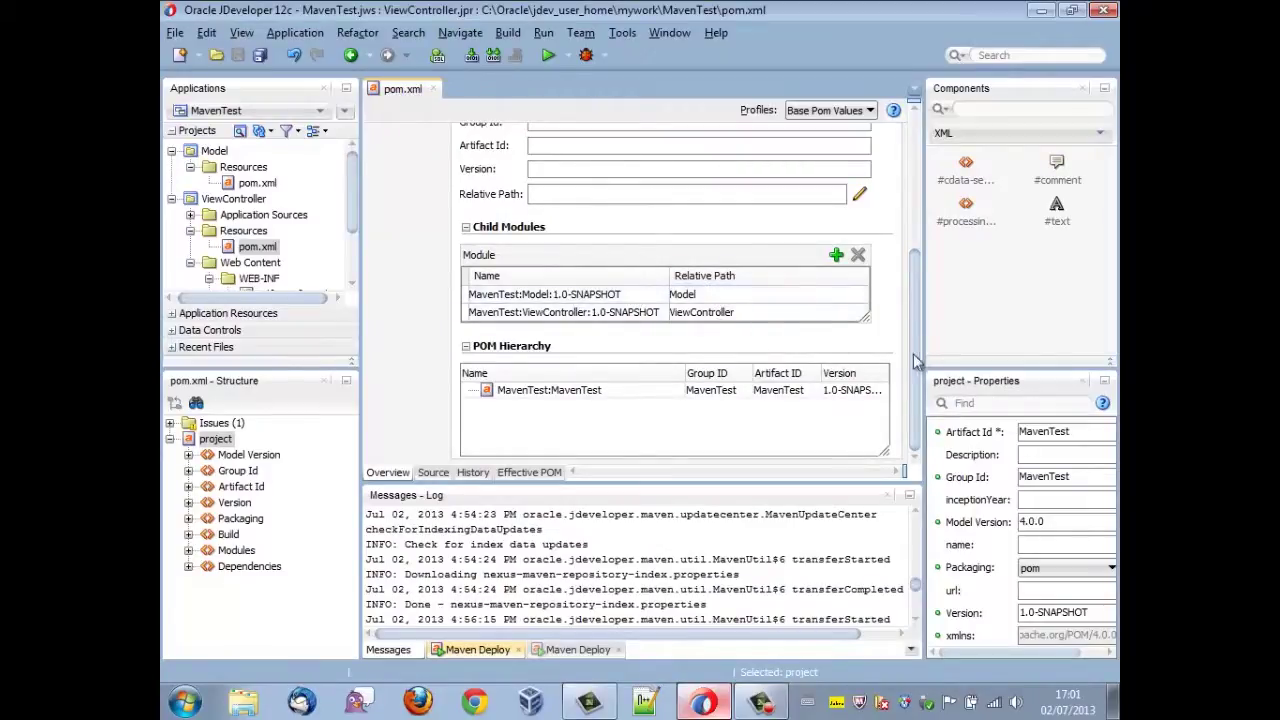
{"action": "left_click_drag", "start_coordinate": [917, 359], "coordinate": [927, 213]}
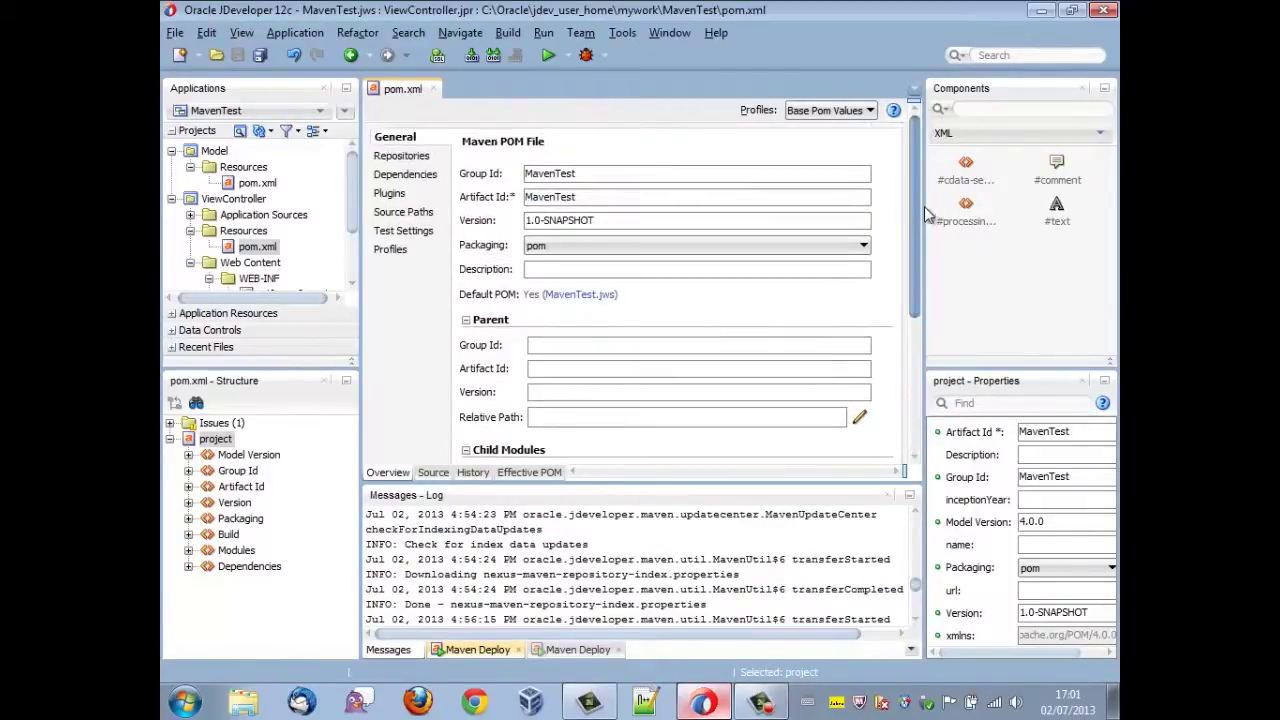
{"action": "left_click", "coordinate": [428, 164]}
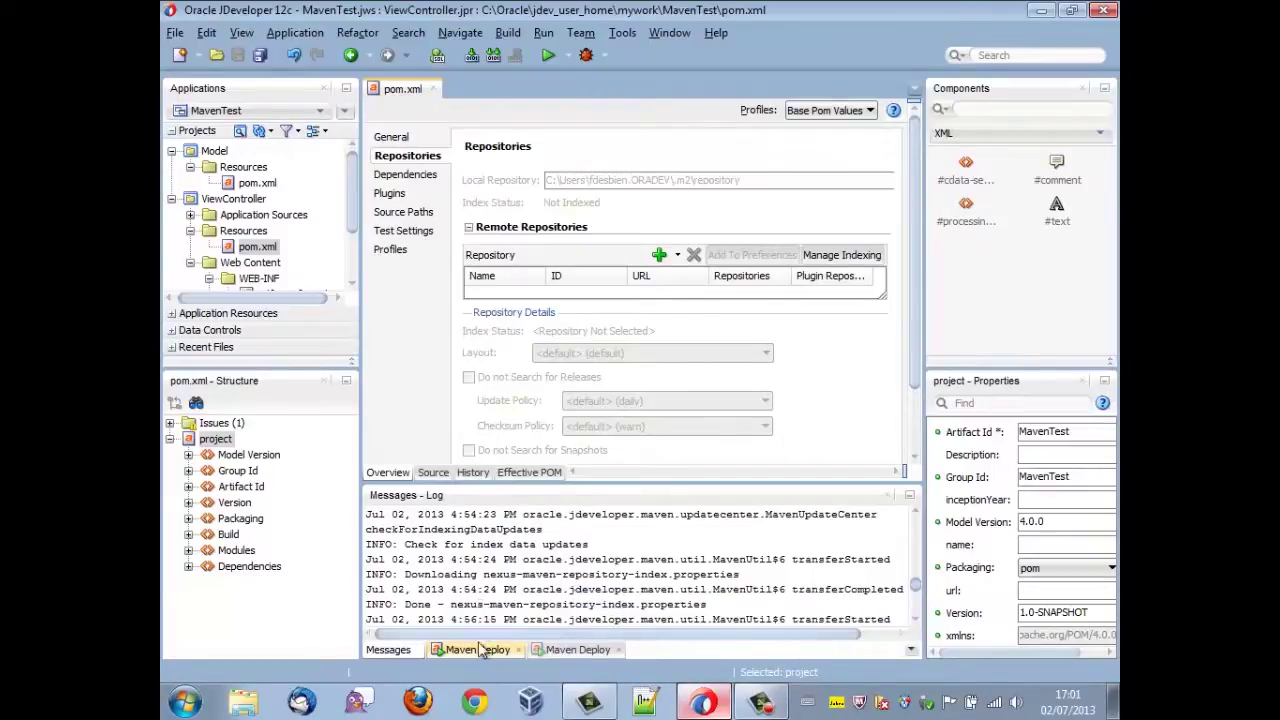
- Close the empty second Maven Deploy log and scroll through the remaining deploy log
{"action": "left_click", "coordinate": [577, 650]}
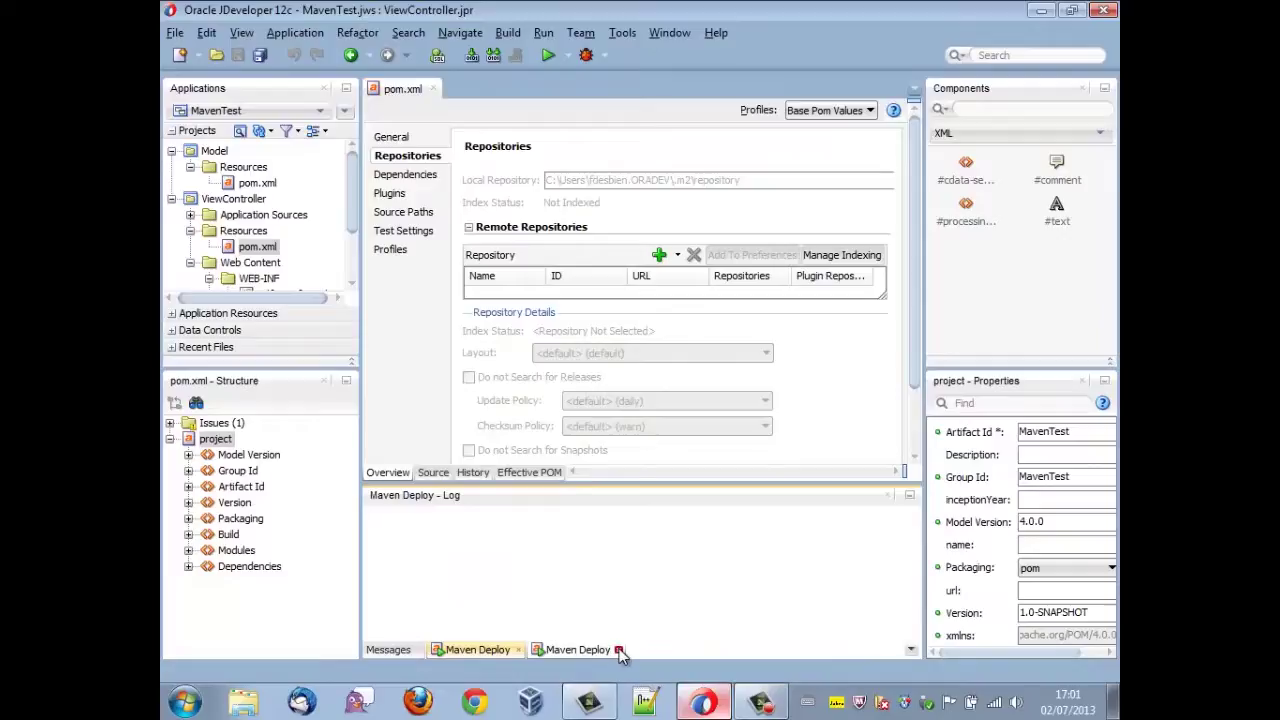
{"action": "left_click", "coordinate": [618, 650]}
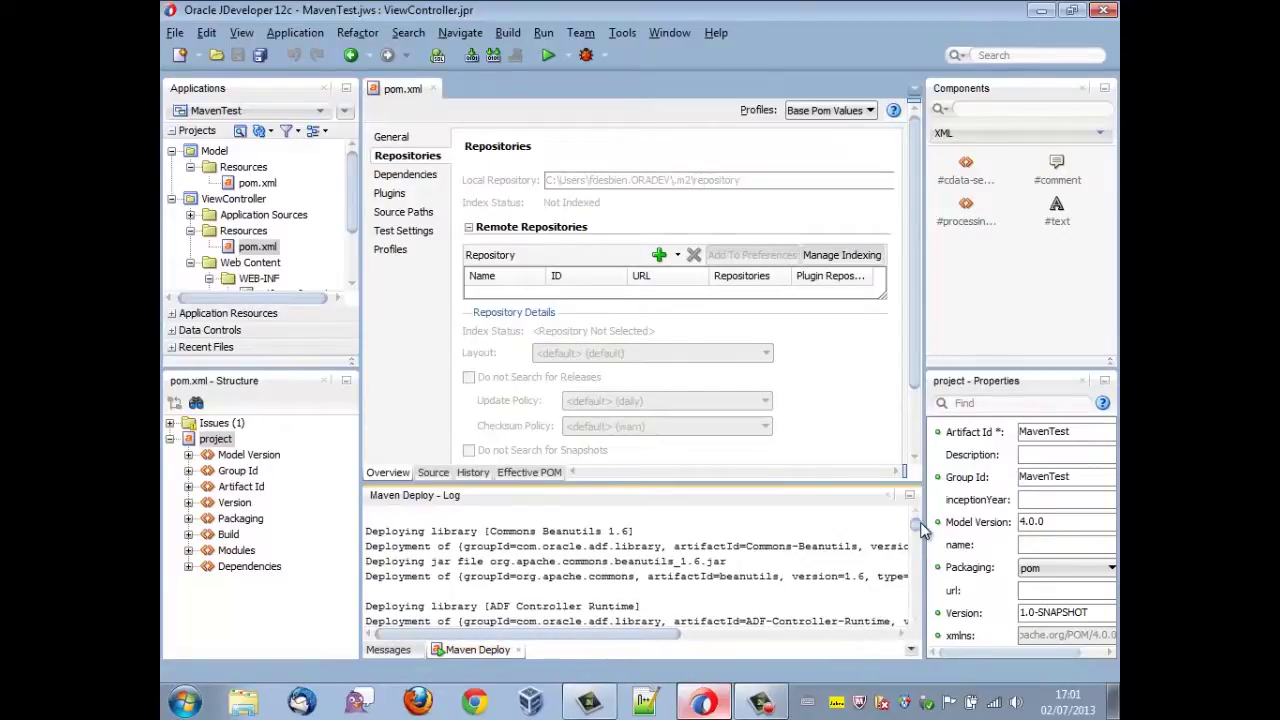
{"action": "left_click_drag", "start_coordinate": [920, 525], "coordinate": [922, 555]}
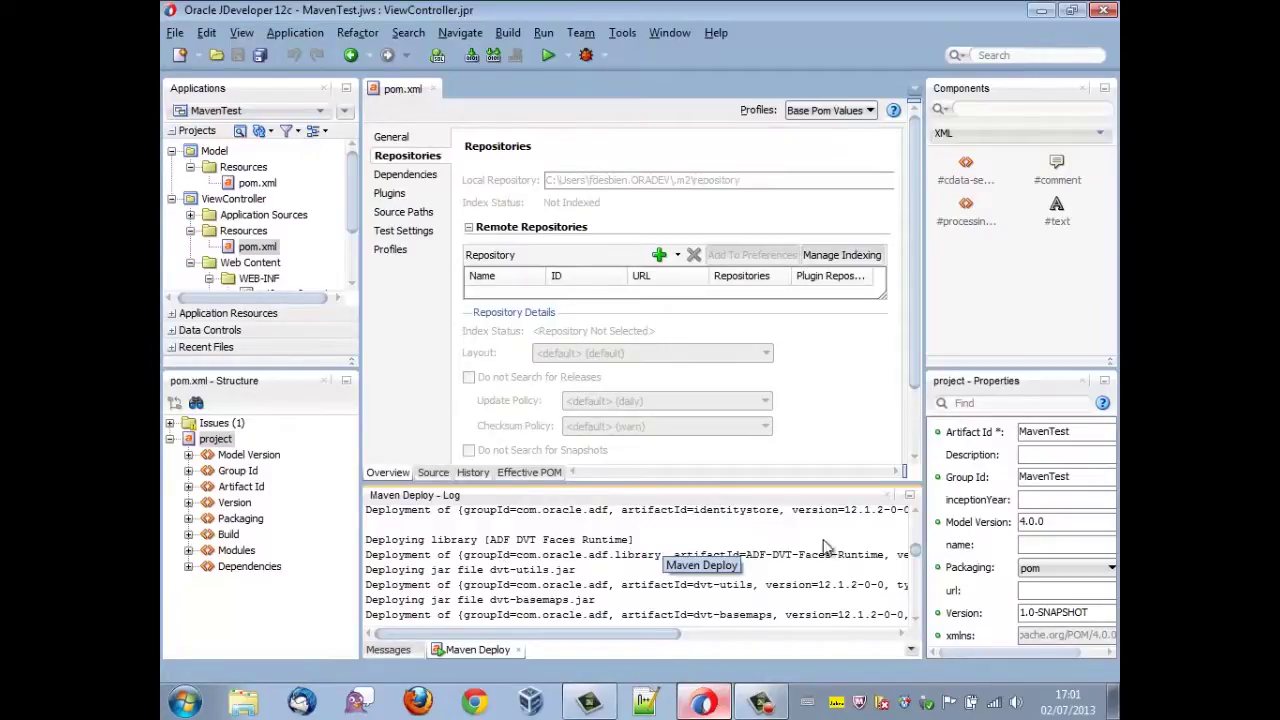
{"action": "left_click_drag", "start_coordinate": [918, 555], "coordinate": [916, 524]}
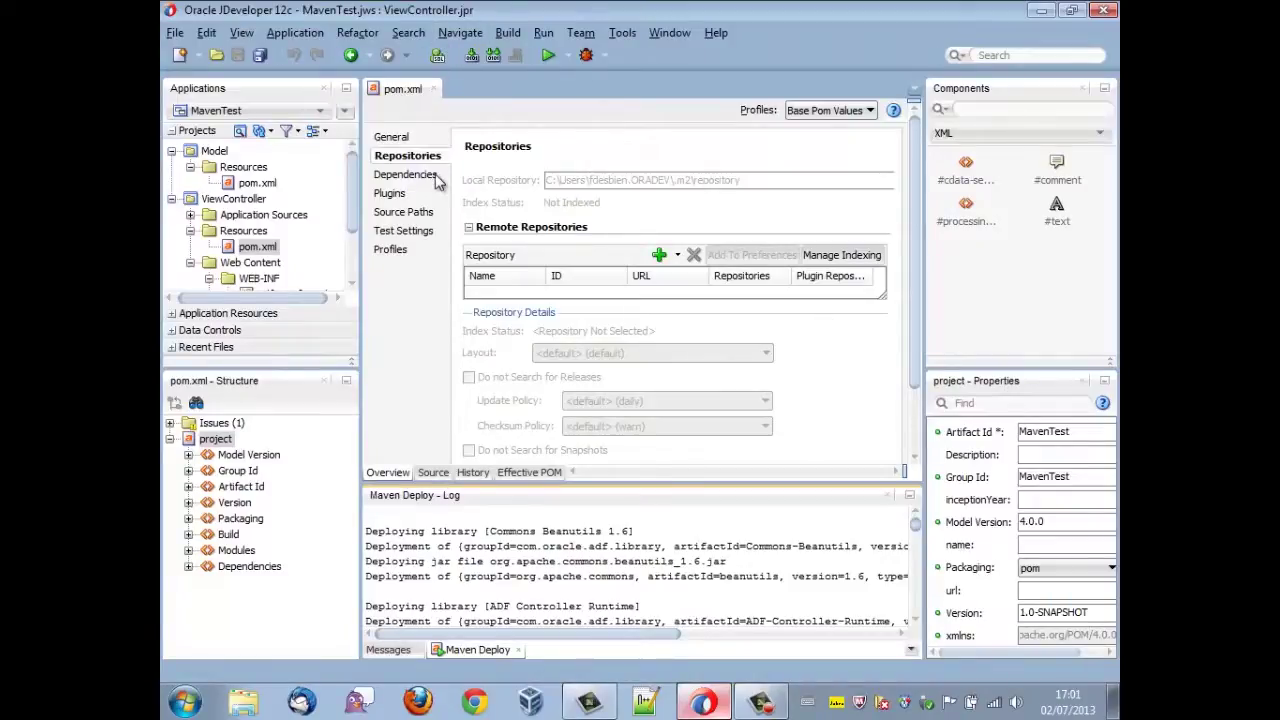
- Review the MavenTest POM's Dependencies and Plugins pages, then close that POM
{"action": "left_click", "coordinate": [405, 175]}
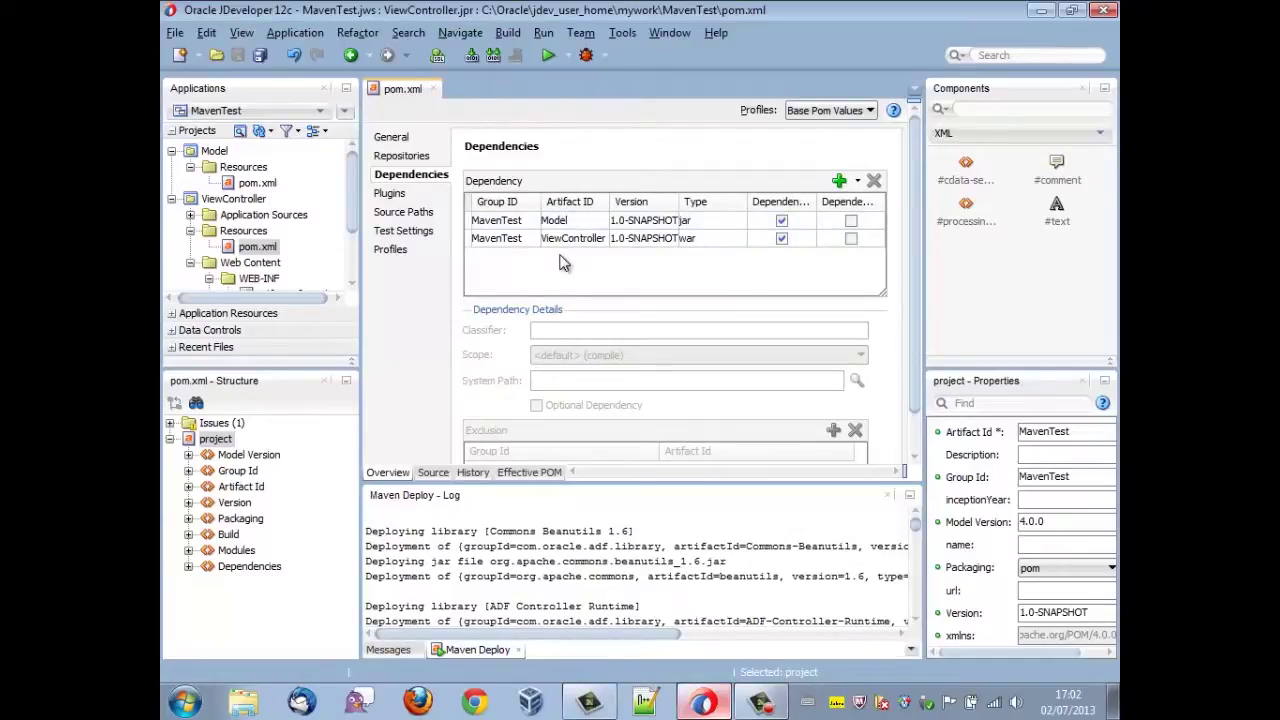
{"action": "left_click", "coordinate": [412, 193]}
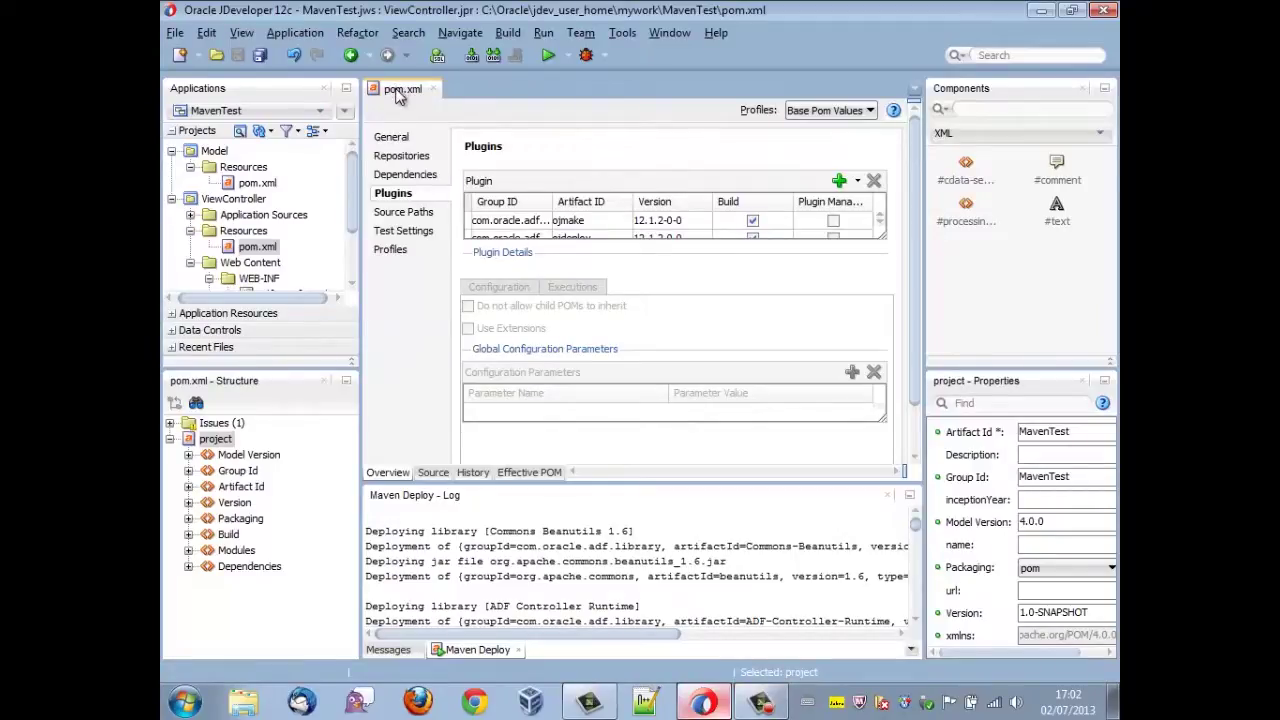
{"action": "double_click", "coordinate": [398, 92]}
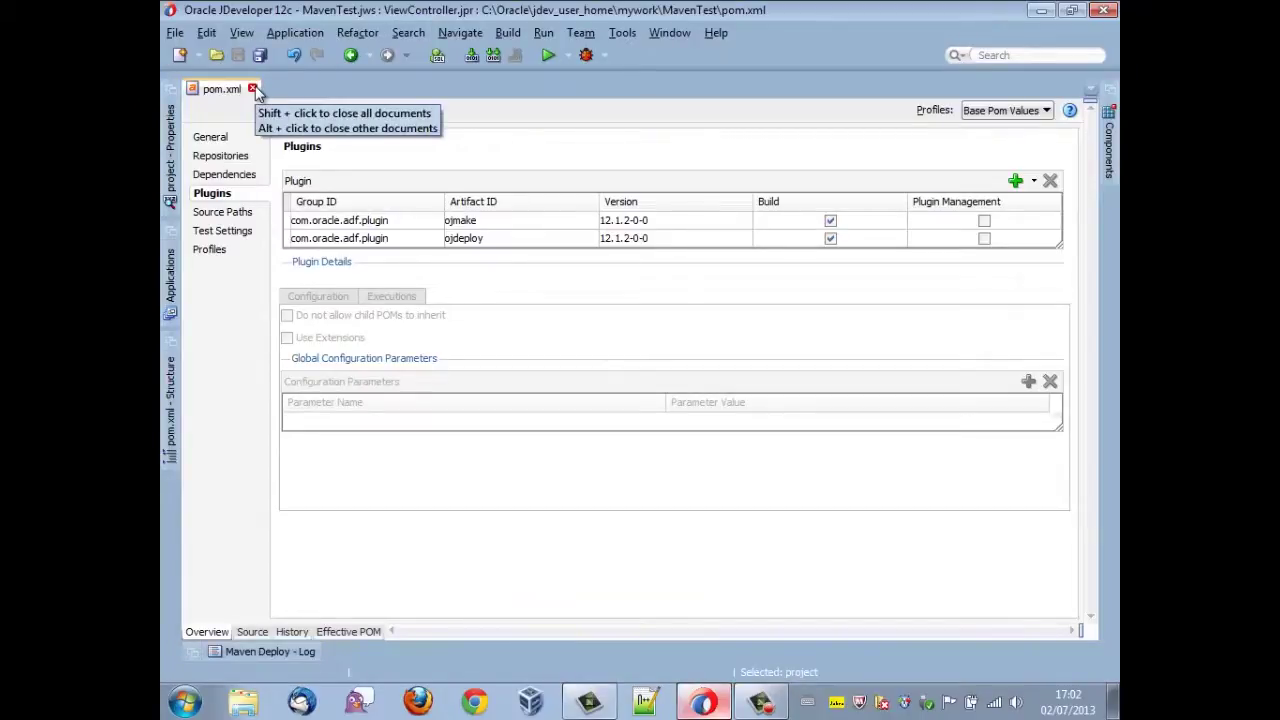
{"action": "double_click", "coordinate": [447, 88]}
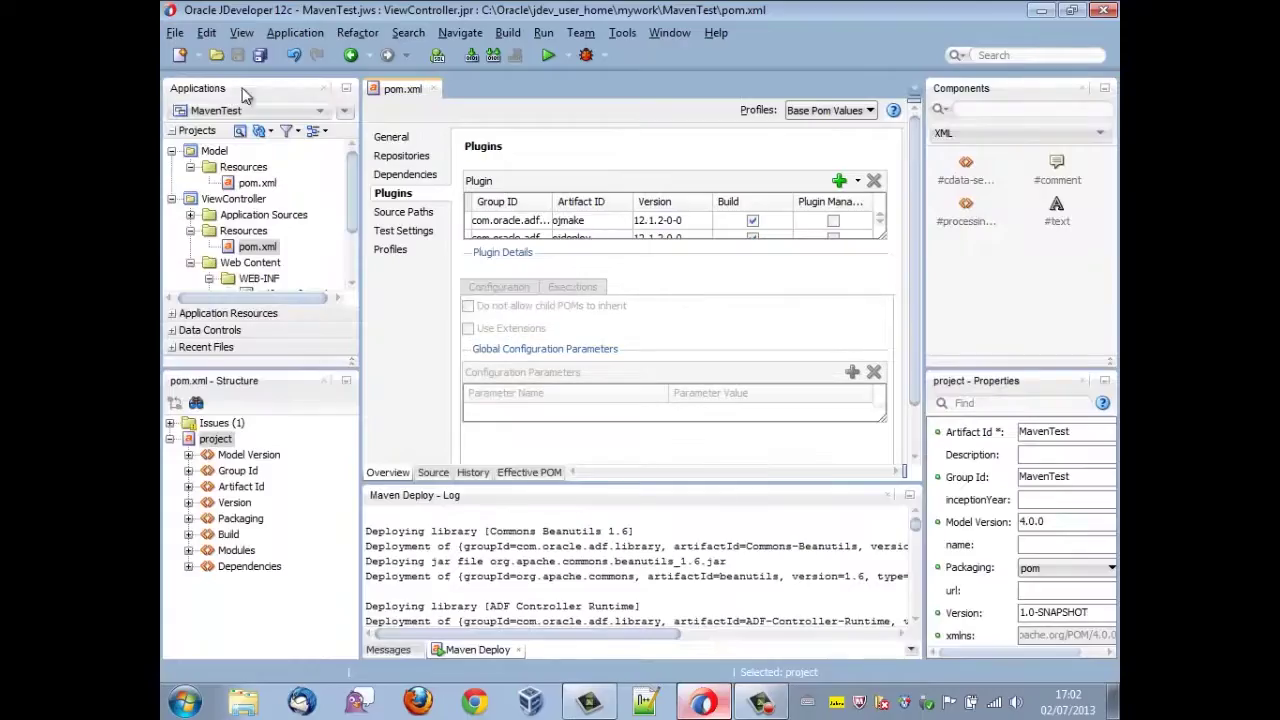
{"action": "left_click", "coordinate": [433, 89]}
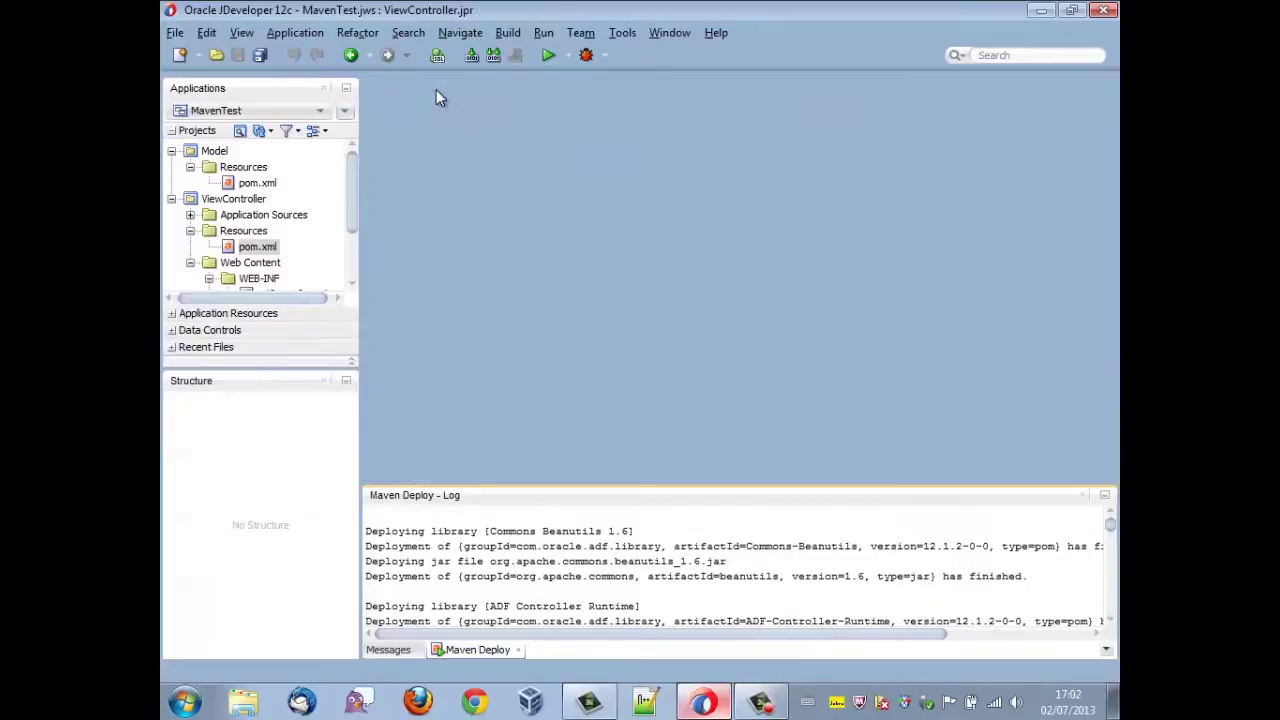
- Open the Model project's pom.xml, confirm it has no dependencies, and close it
{"action": "double_click", "coordinate": [258, 184]}
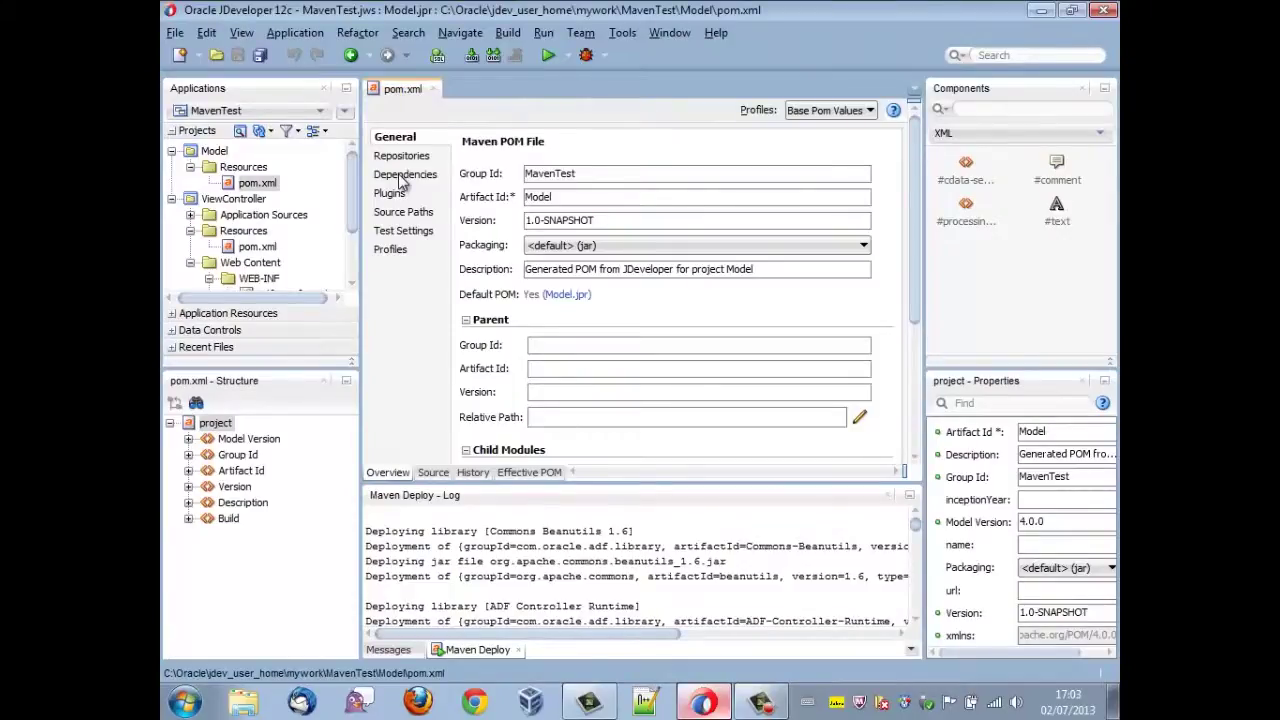
{"action": "left_click", "coordinate": [404, 175]}
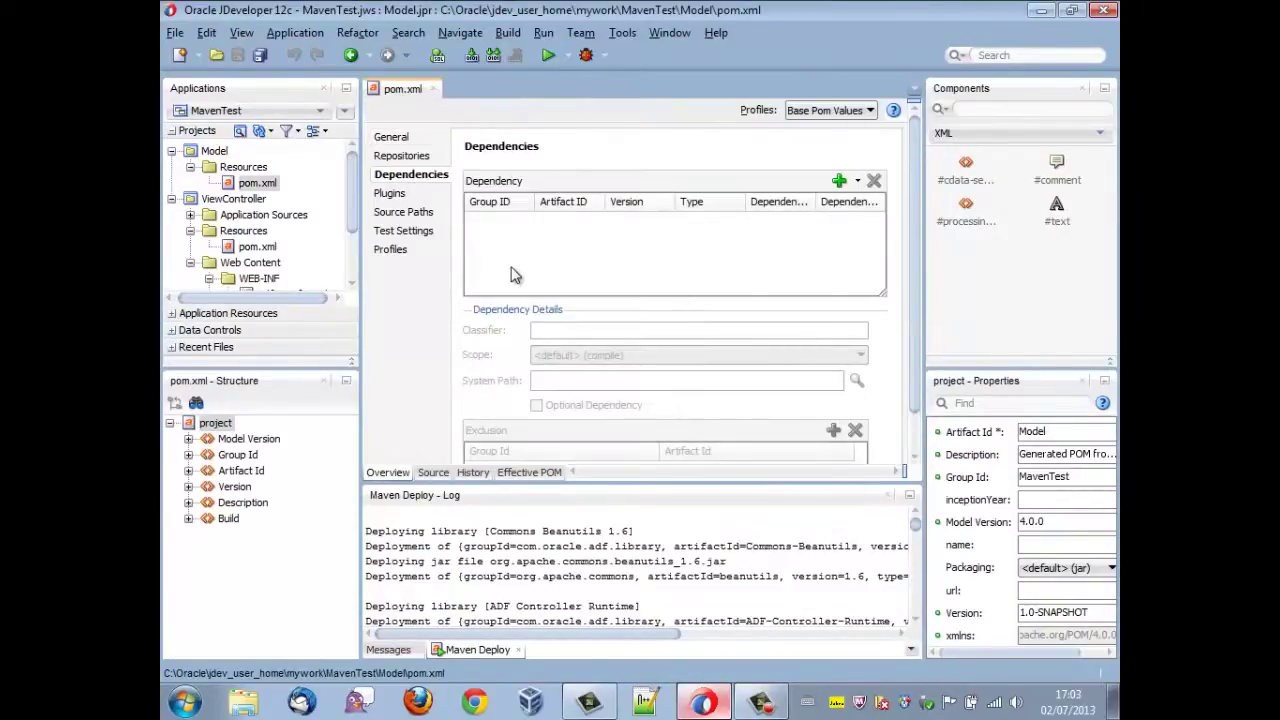
{"action": "left_click", "coordinate": [433, 89]}
{"action": "left_click", "coordinate": [214, 152]}
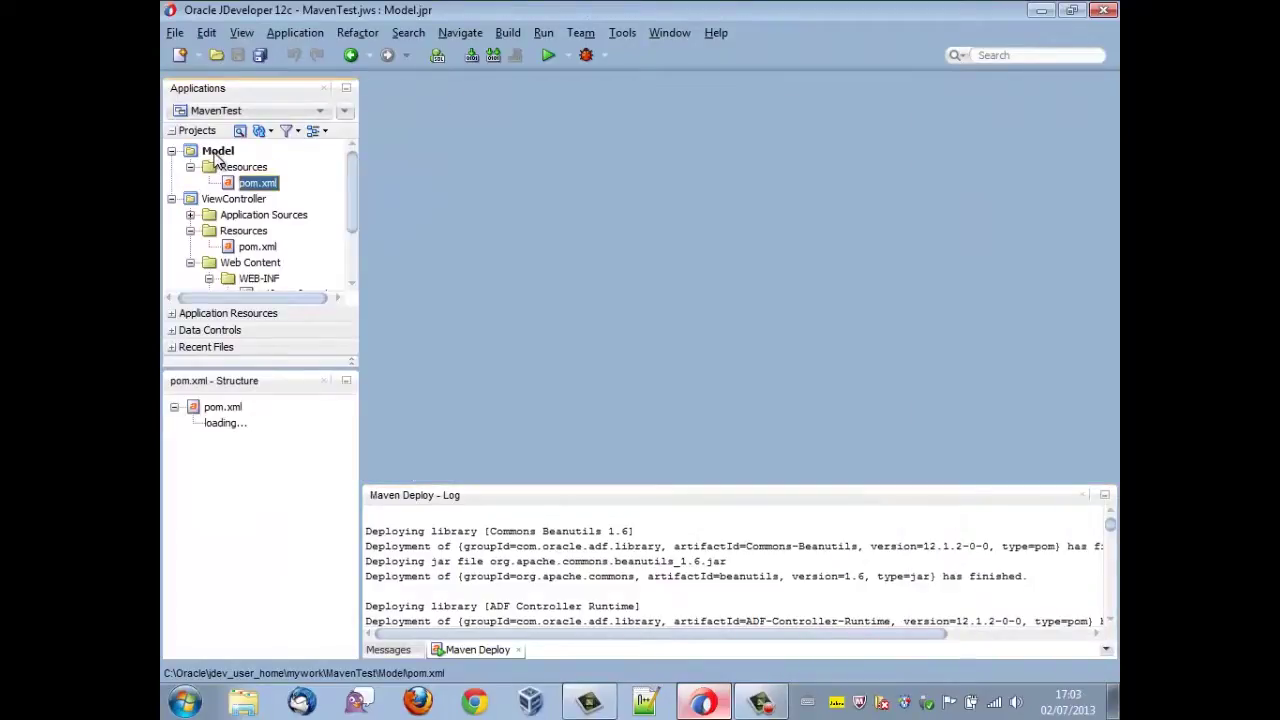
{"action": "right_click", "coordinate": [216, 156]}
- Turn on ADF Business Components initialization in the Model project's properties
{"action": "left_click", "coordinate": [297, 480]}
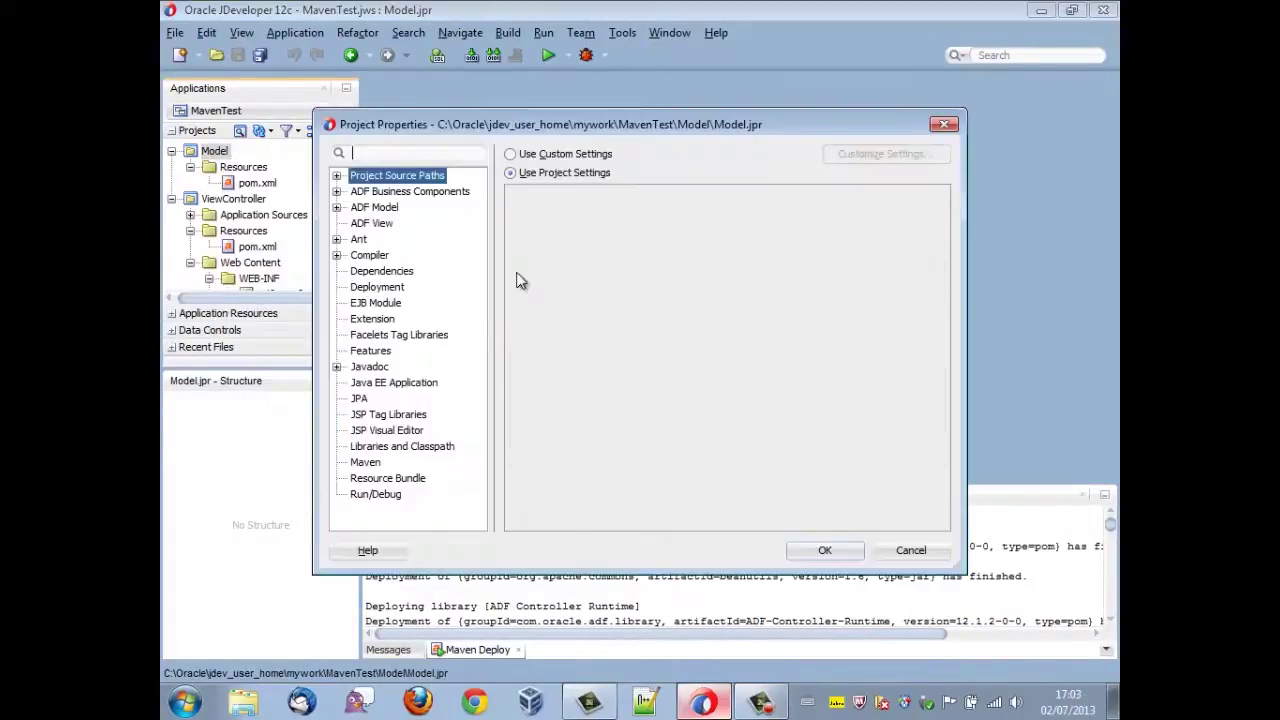
{"action": "left_click", "coordinate": [405, 191]}
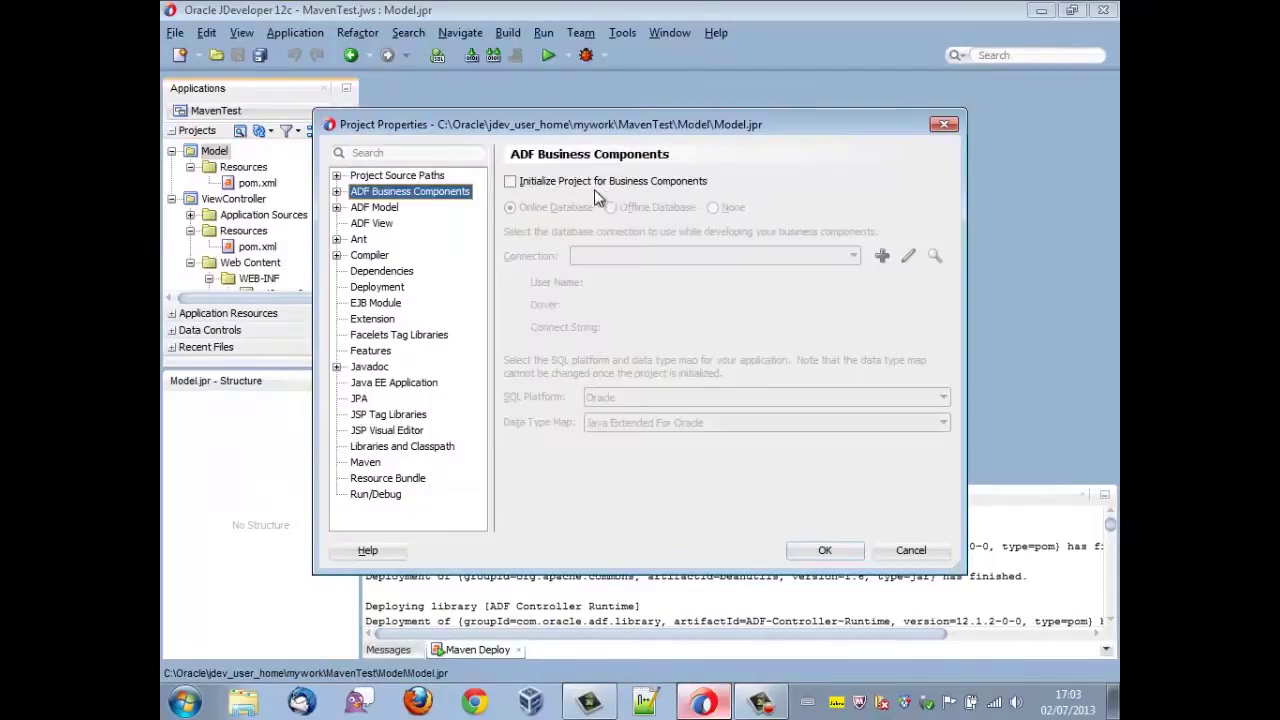
{"action": "left_click", "coordinate": [611, 180]}
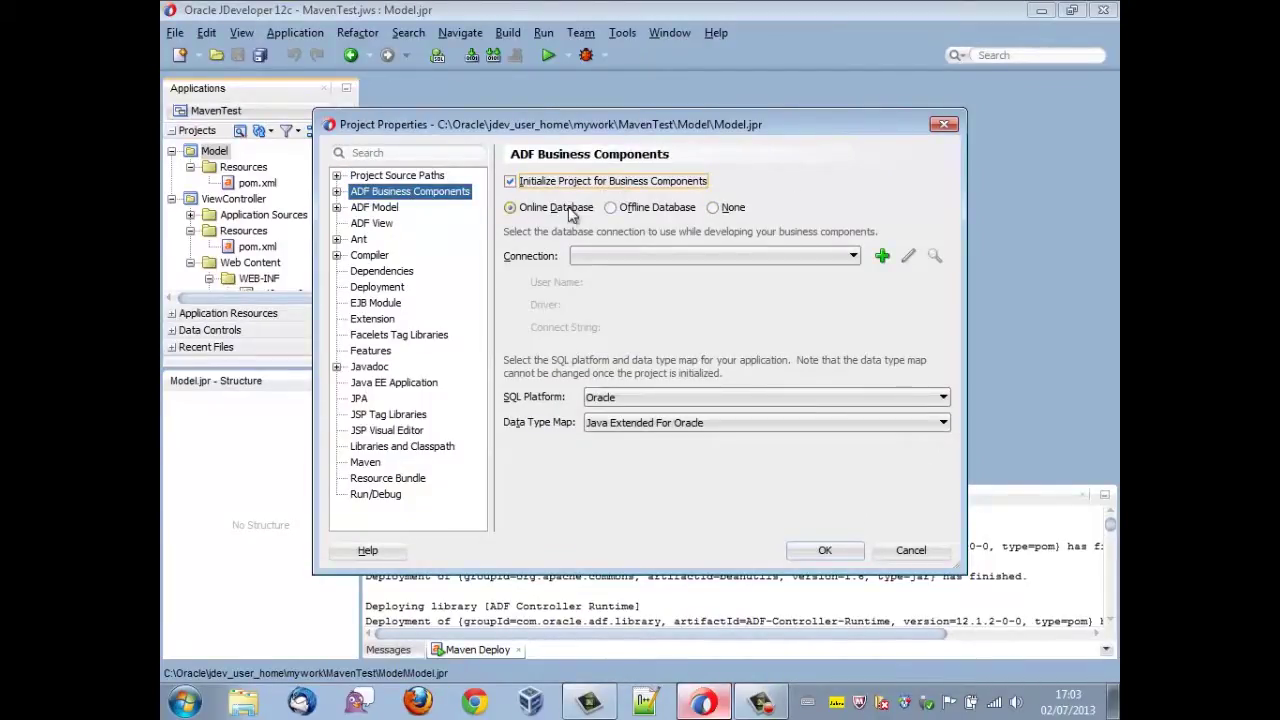
- Create the HR database connection with user hr and its password, test it, and apply the settings
{"action": "left_click", "coordinate": [881, 256]}
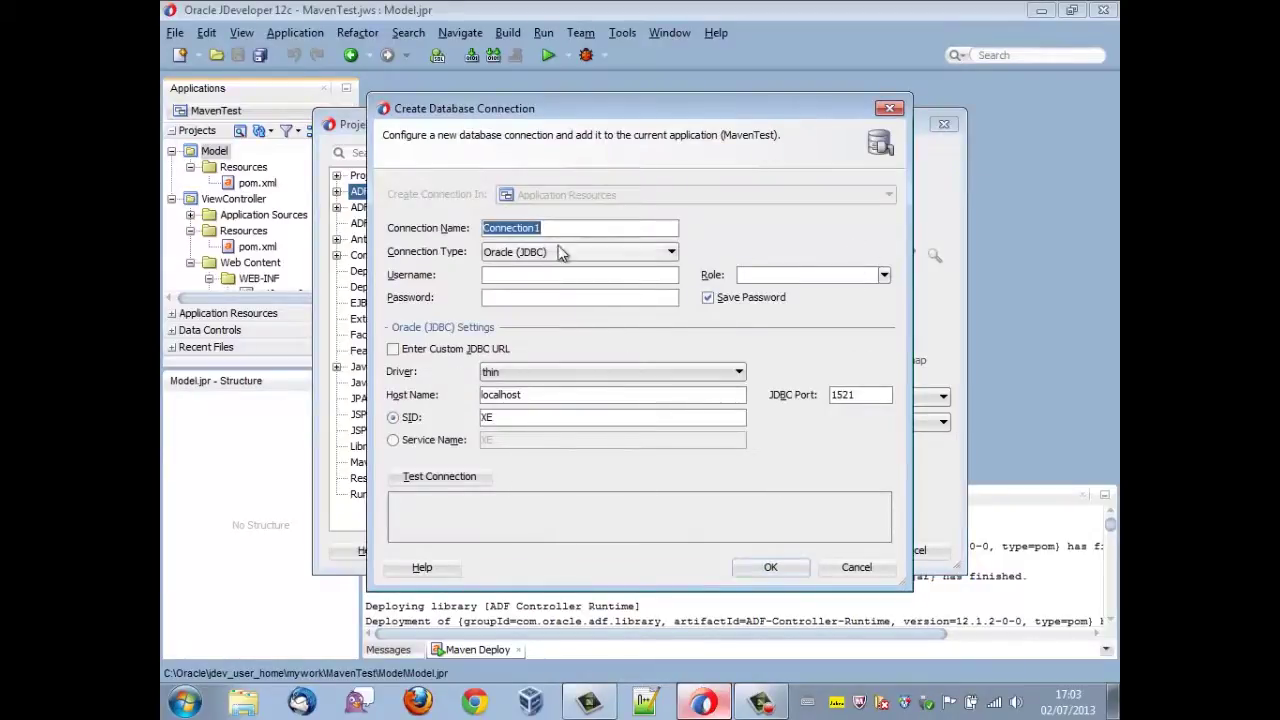
{"action": "type", "text": "Hr"}
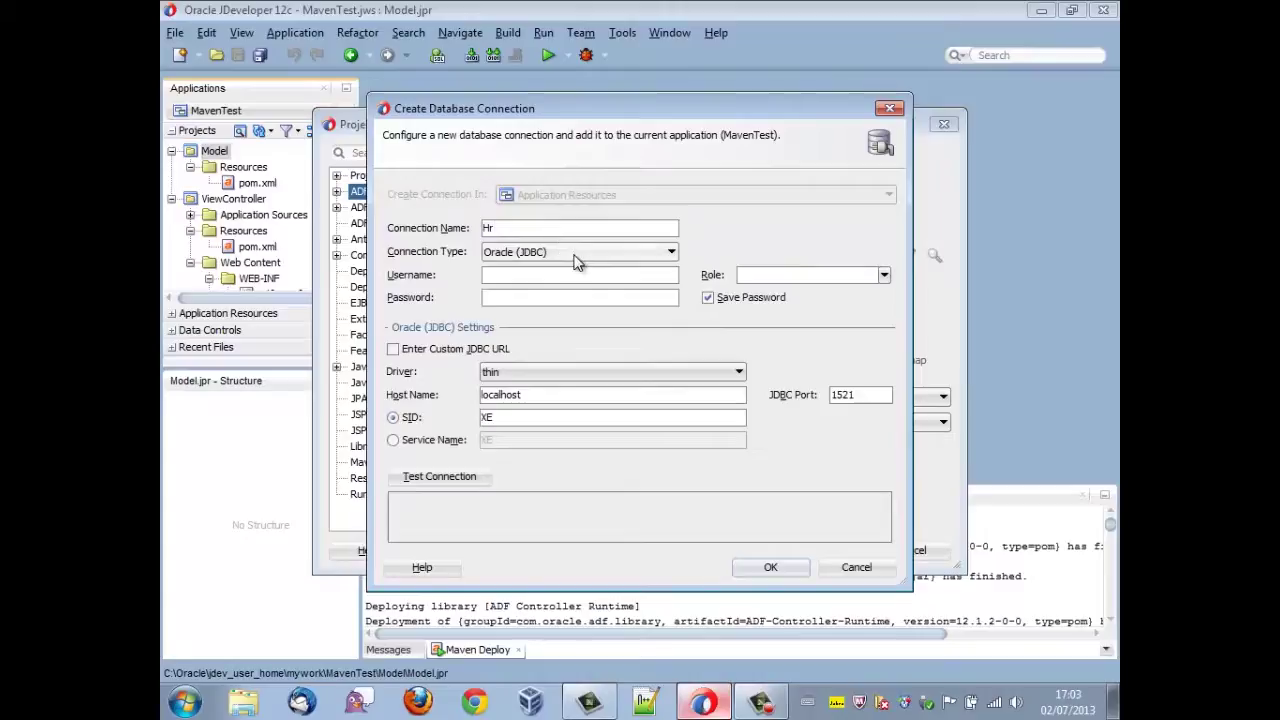
{"action": "key", "text": "BackSpace"}
{"action": "type", "text": "R"}
{"action": "left_click", "coordinate": [583, 274]}
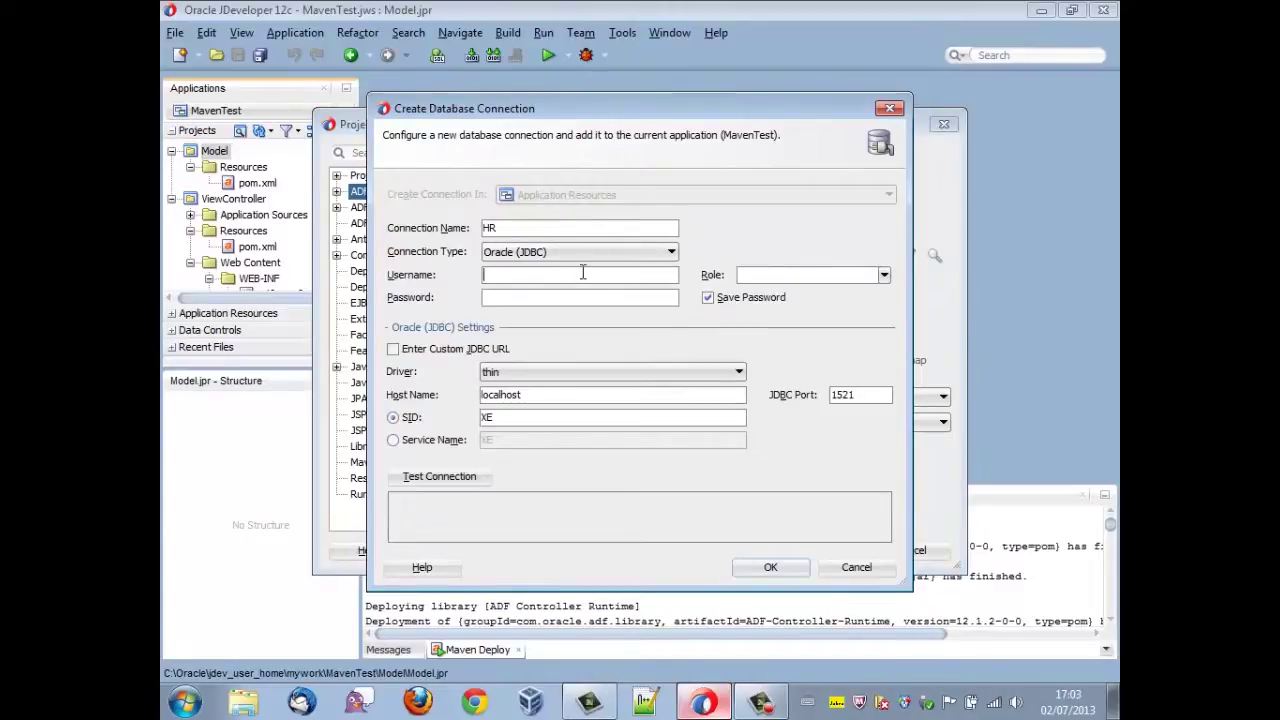
{"action": "type", "text": "hr"}
{"action": "left_click", "coordinate": [585, 296]}
{"action": "type", "text": "h"}
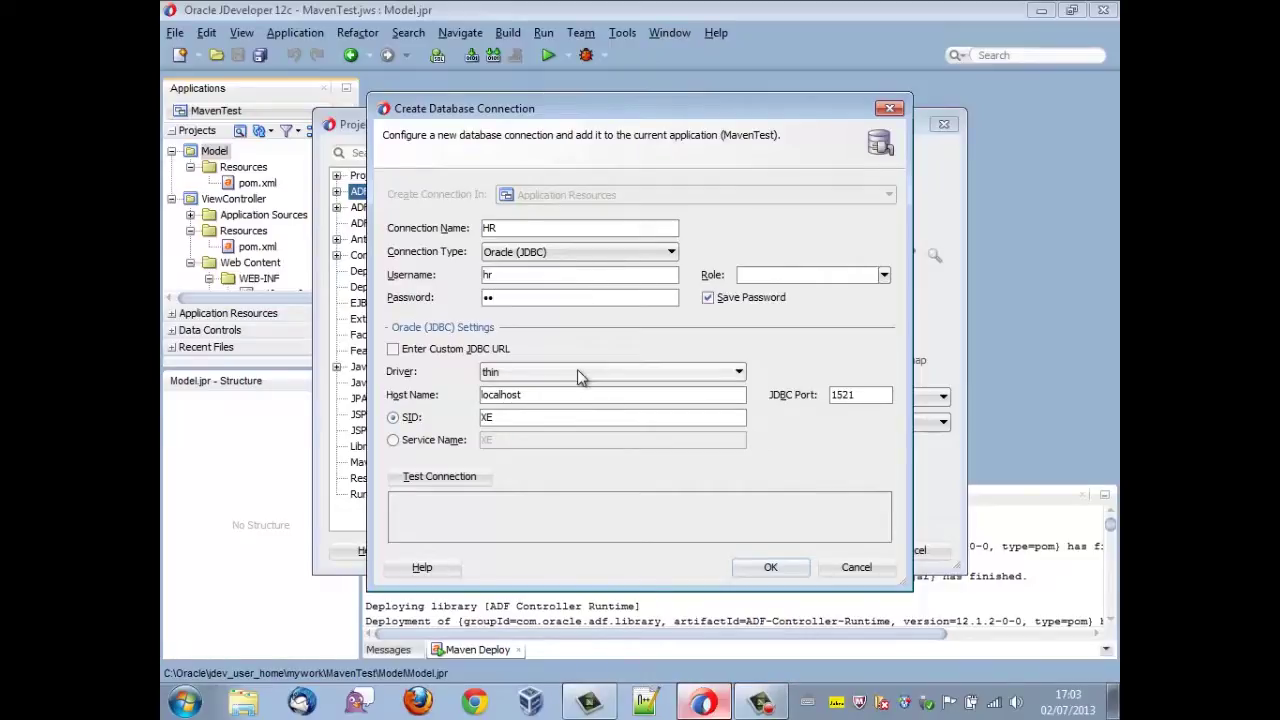
{"action": "left_click", "coordinate": [462, 478]}
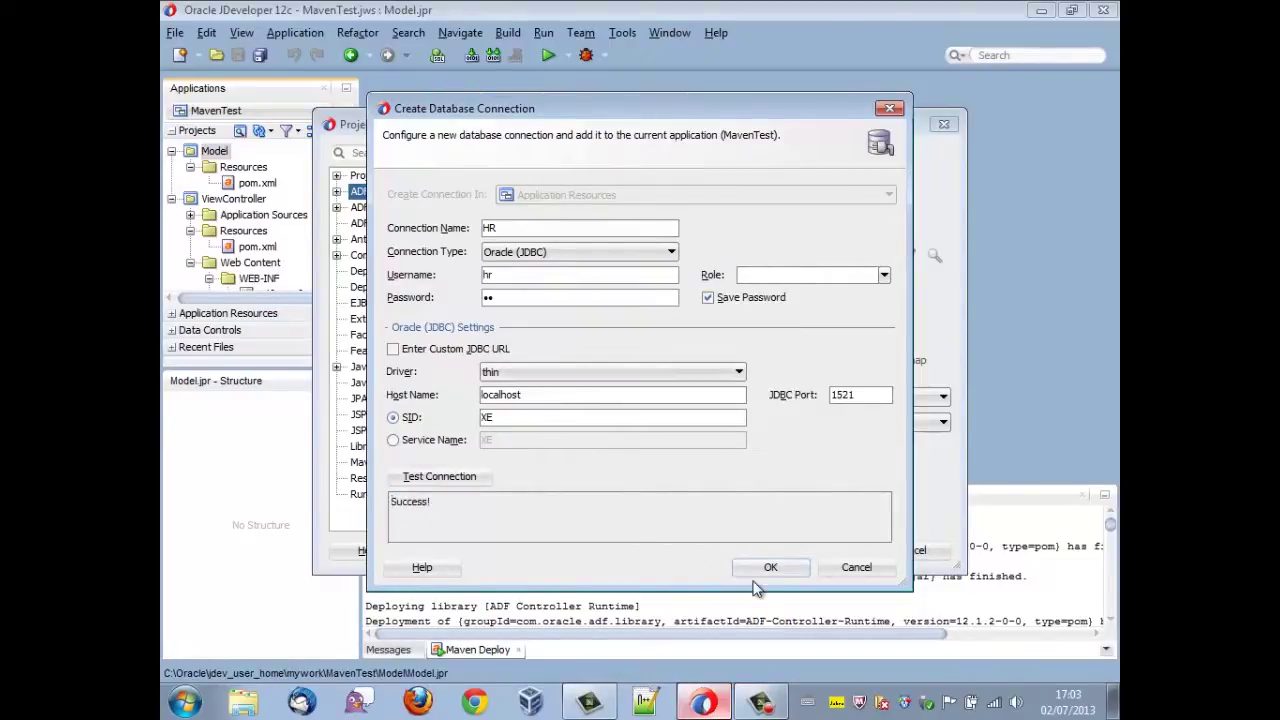
{"action": "left_click", "coordinate": [770, 569]}
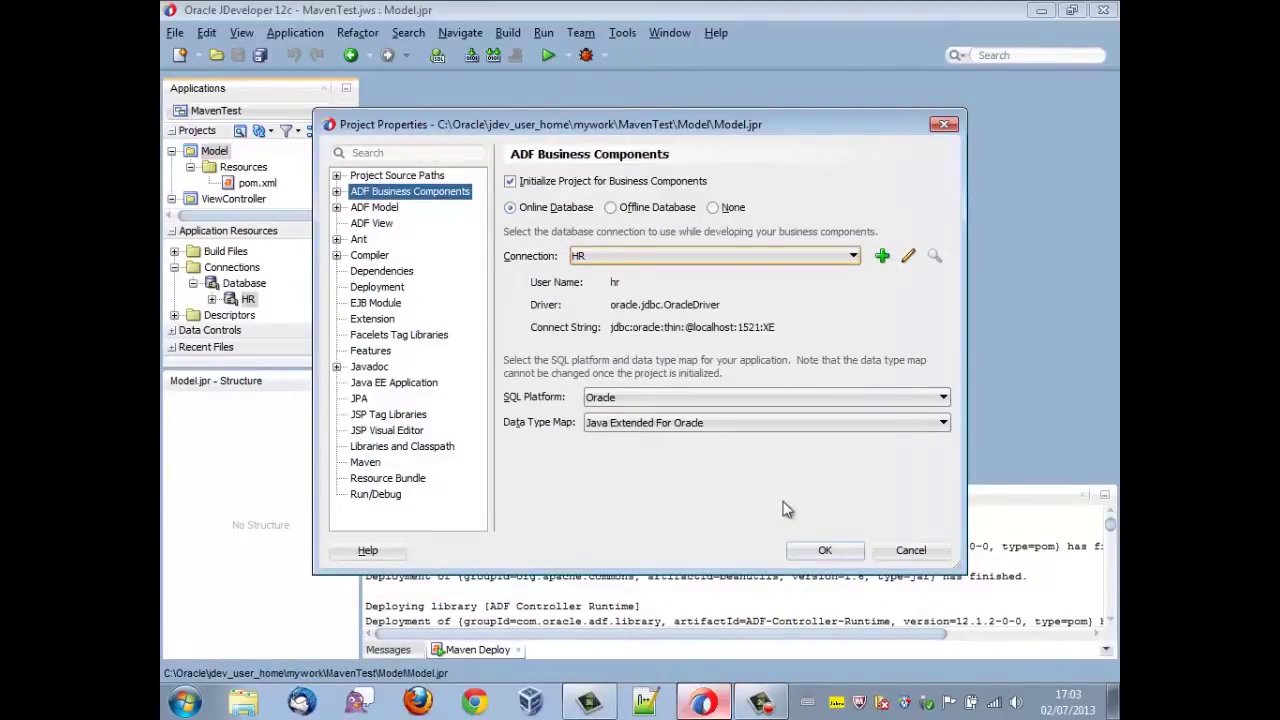
{"action": "left_click", "coordinate": [825, 550]}
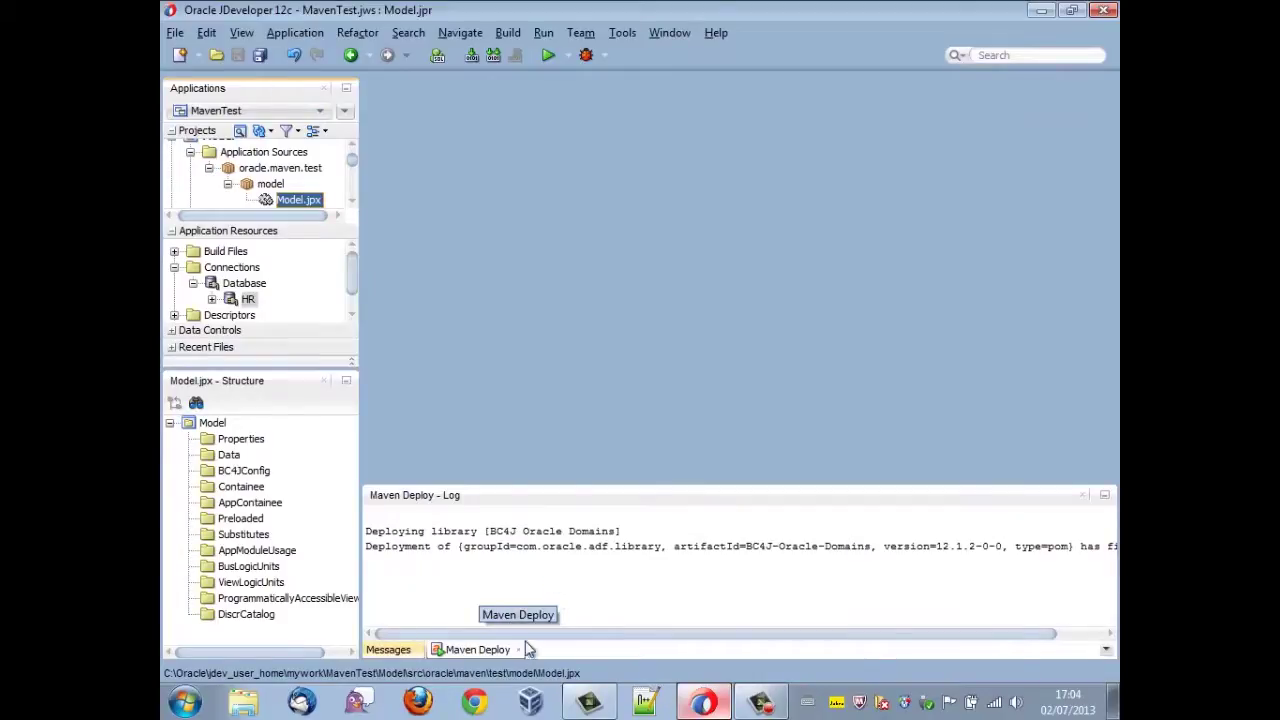
- Bring the Model project back into view and save all files
{"action": "left_click", "coordinate": [555, 576]}
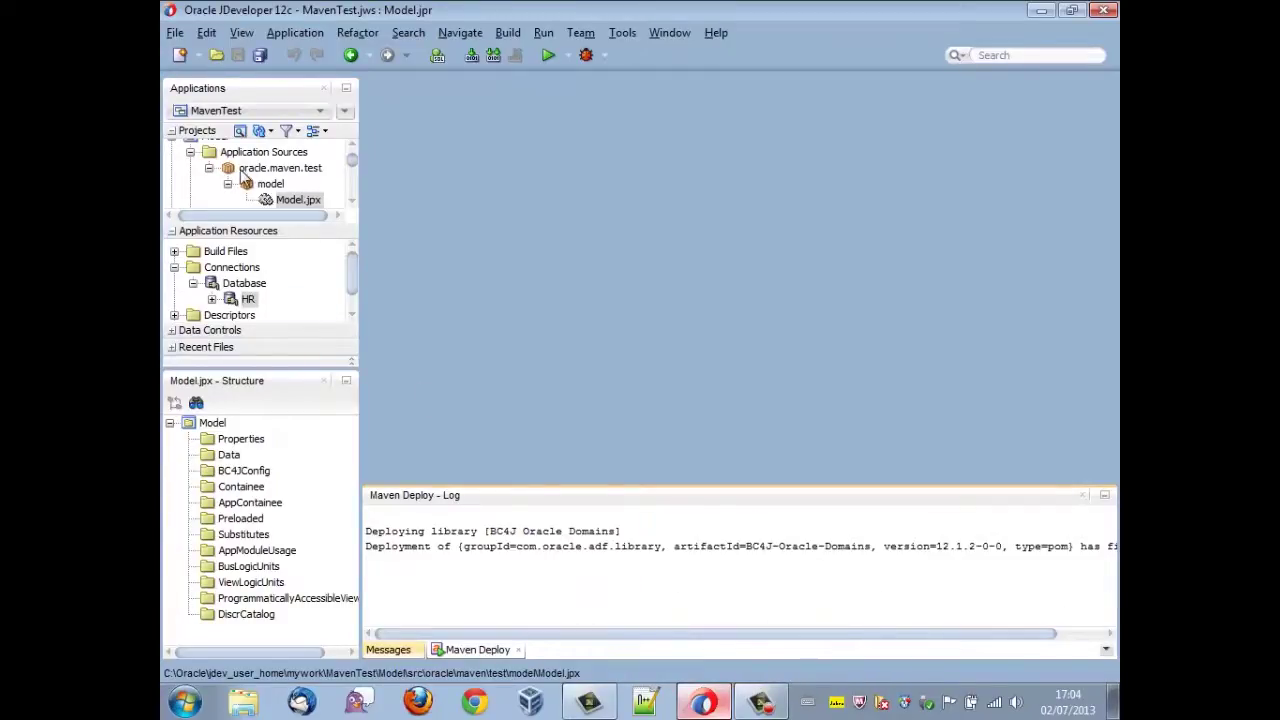
{"action": "left_click", "coordinate": [351, 152]}
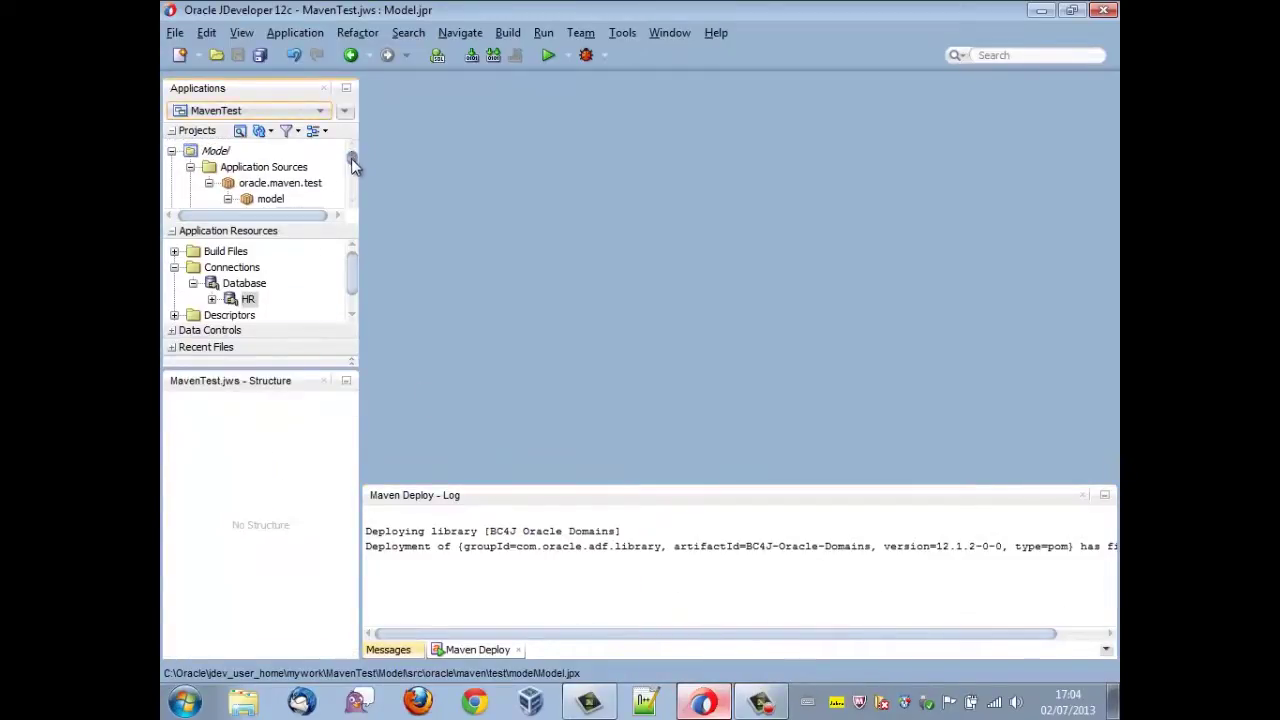
{"action": "left_click_drag", "start_coordinate": [351, 160], "coordinate": [353, 171]}
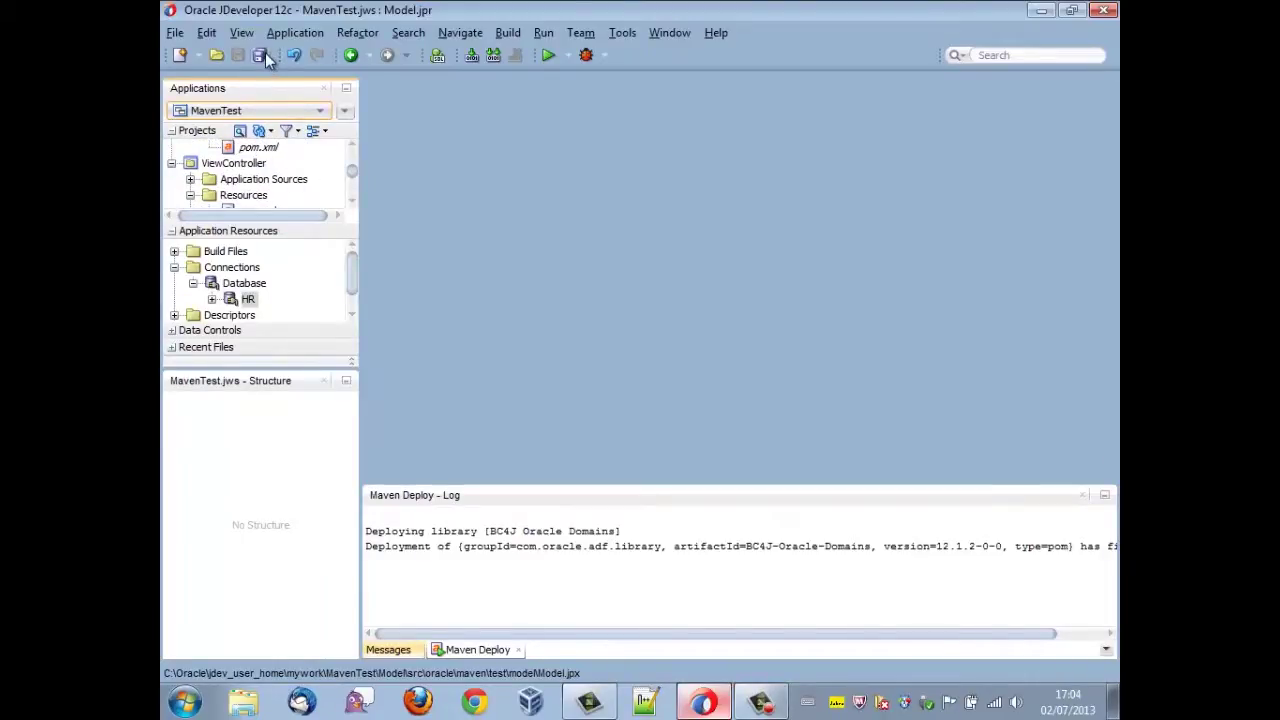
{"action": "left_click", "coordinate": [263, 56]}
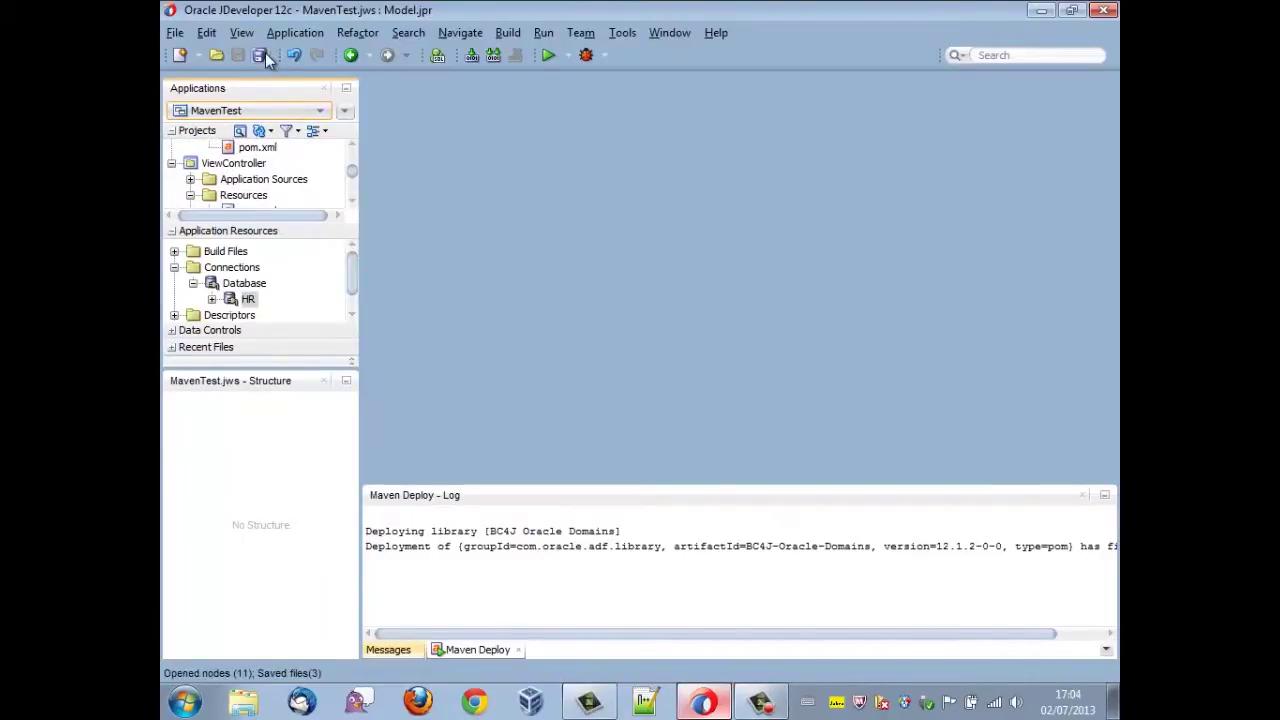
- Show the Model pom.xml Dependencies list maximized, with the Artifact ID column widened
{"action": "double_click", "coordinate": [257, 148]}
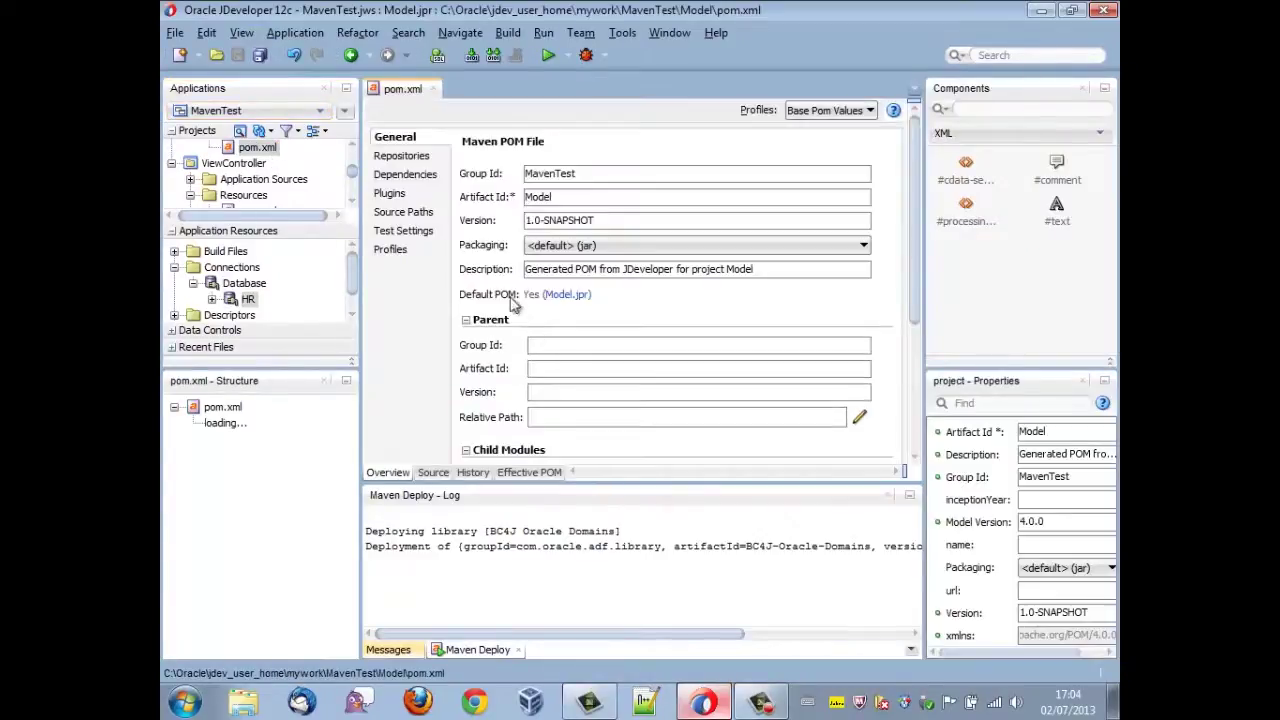
{"action": "left_click", "coordinate": [405, 177]}
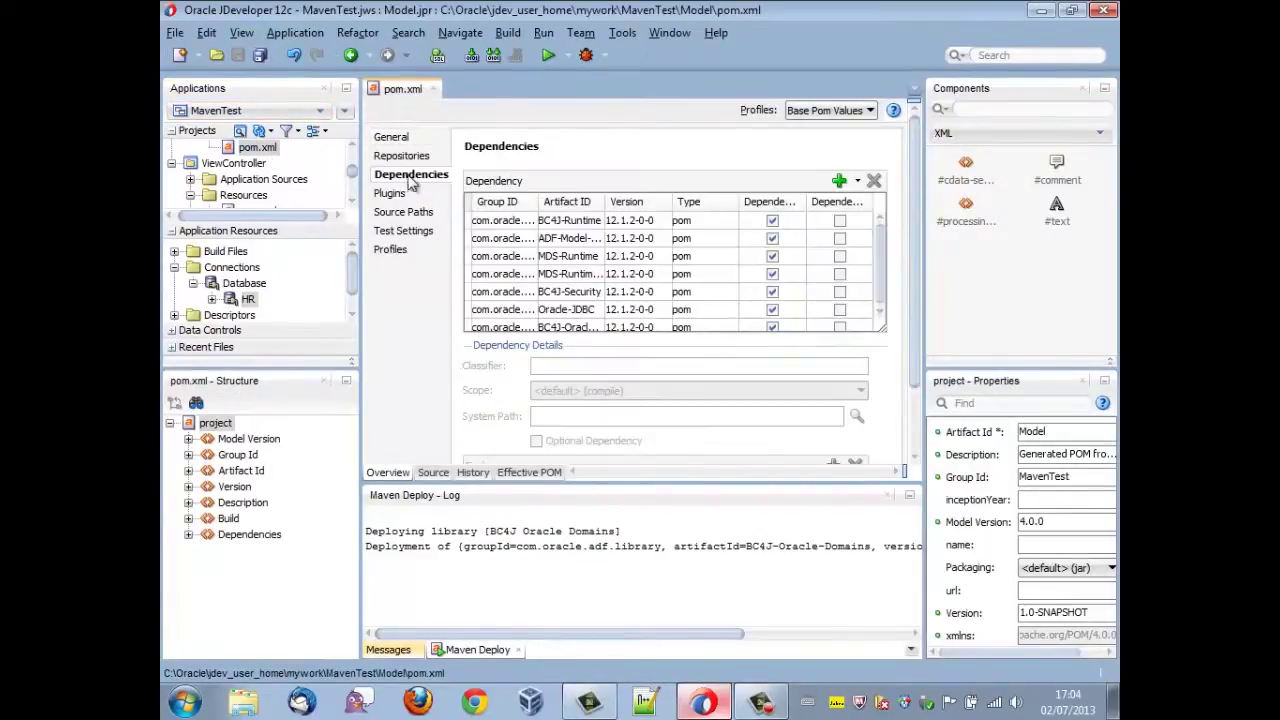
{"action": "double_click", "coordinate": [404, 88]}
{"action": "left_click_drag", "start_coordinate": [545, 200], "coordinate": [590, 200]}
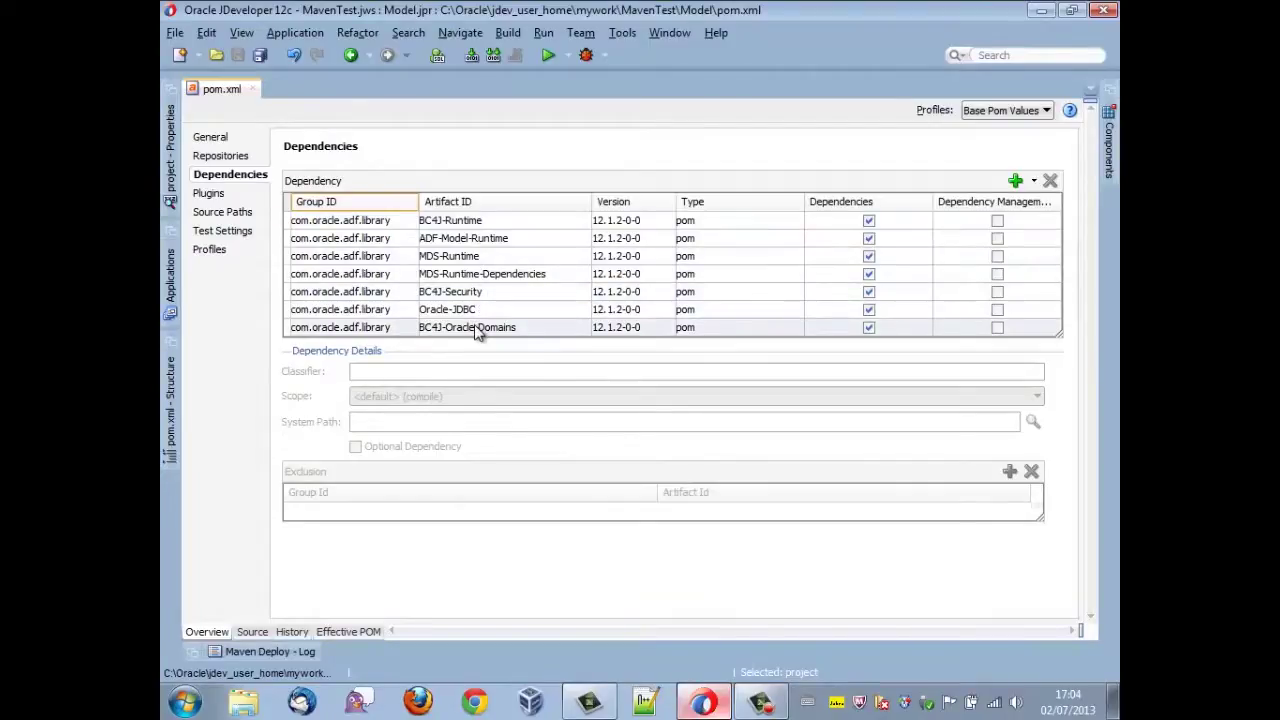
- View the pom.xml XML source maximized and select the ojmake plugin configuration block
{"action": "left_click", "coordinate": [252, 632]}
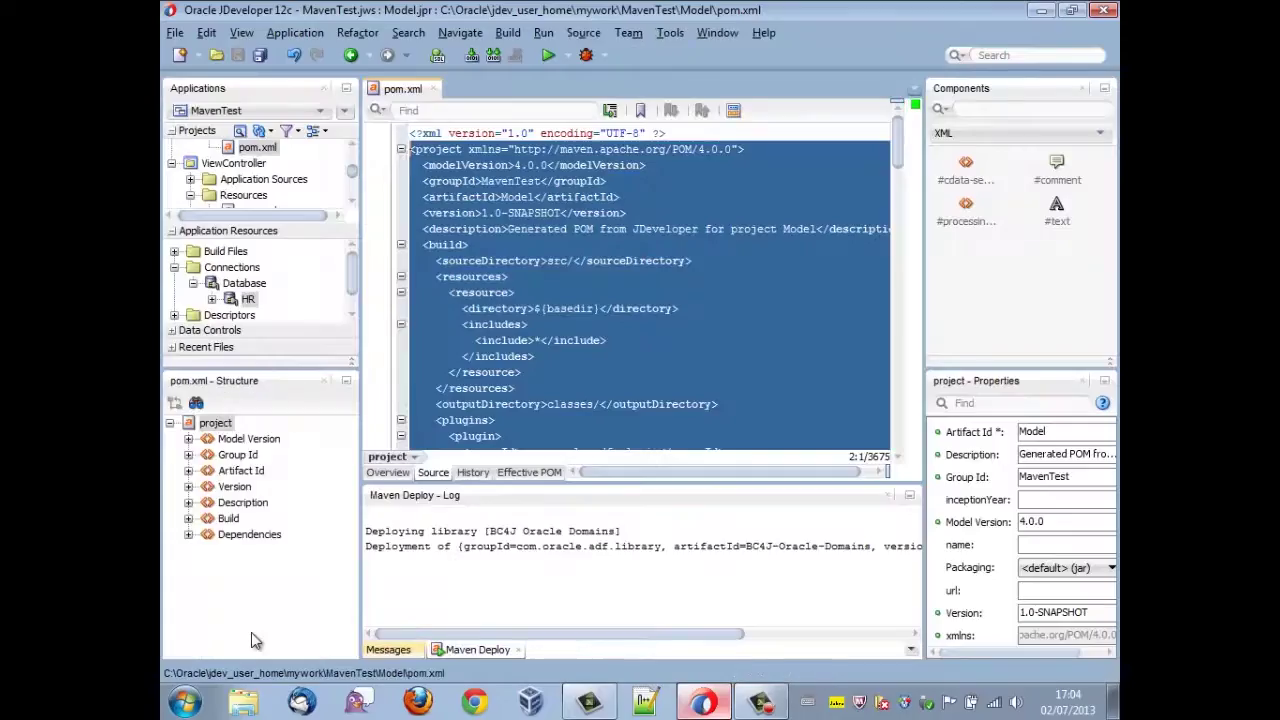
{"action": "double_click", "coordinate": [402, 88]}
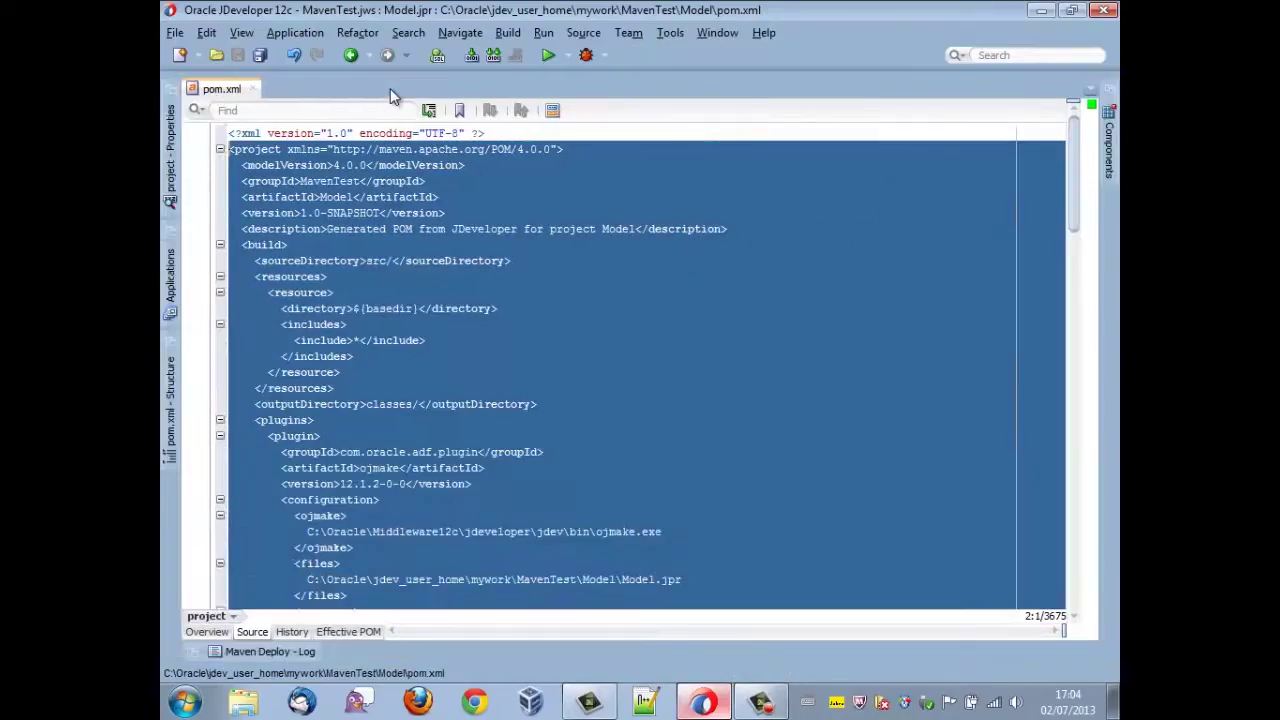
{"action": "left_click", "coordinate": [604, 333]}
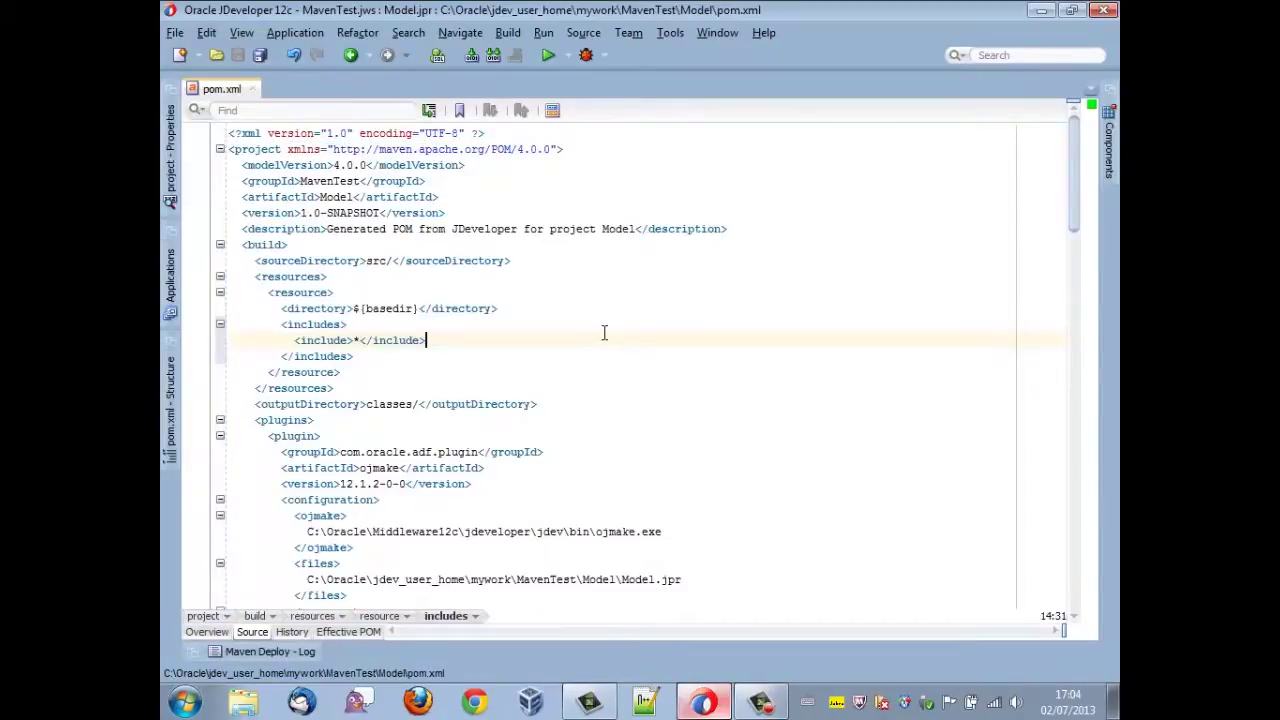
{"action": "scroll", "coordinate": [604, 333], "scroll_direction": "down", "scroll_amount": 7}
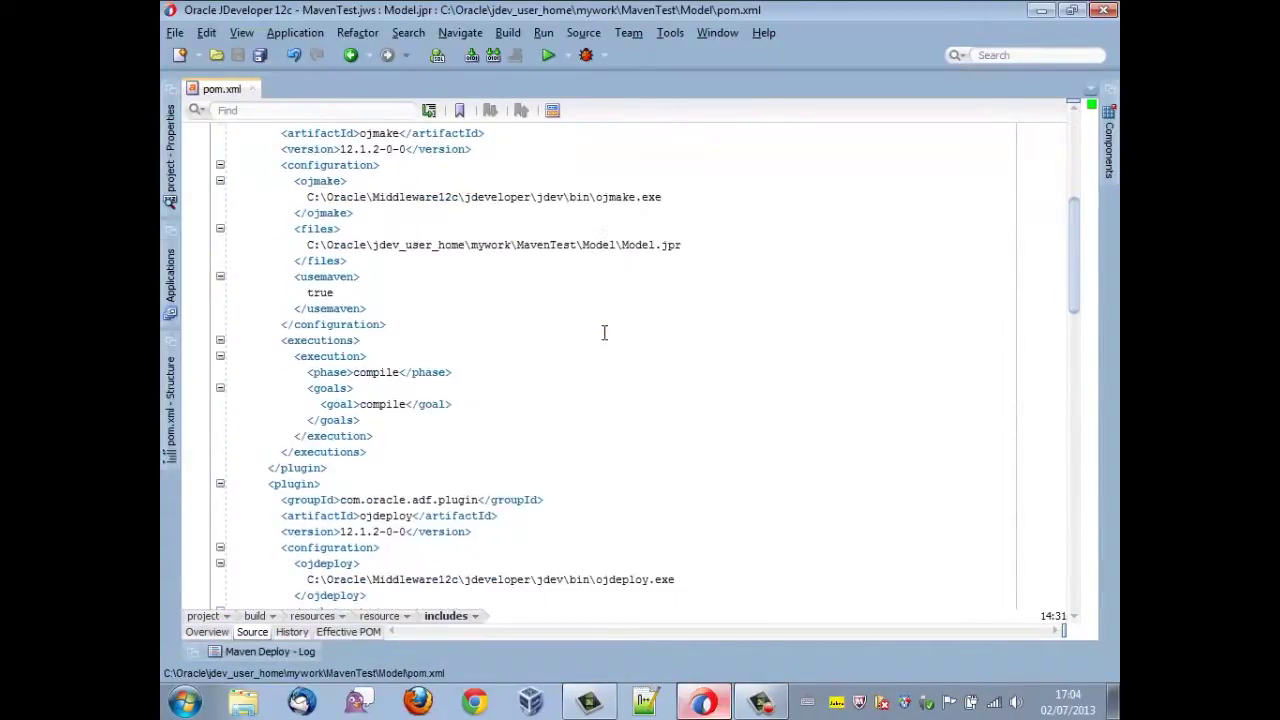
{"action": "scroll", "coordinate": [604, 333], "scroll_direction": "up", "scroll_amount": 1}
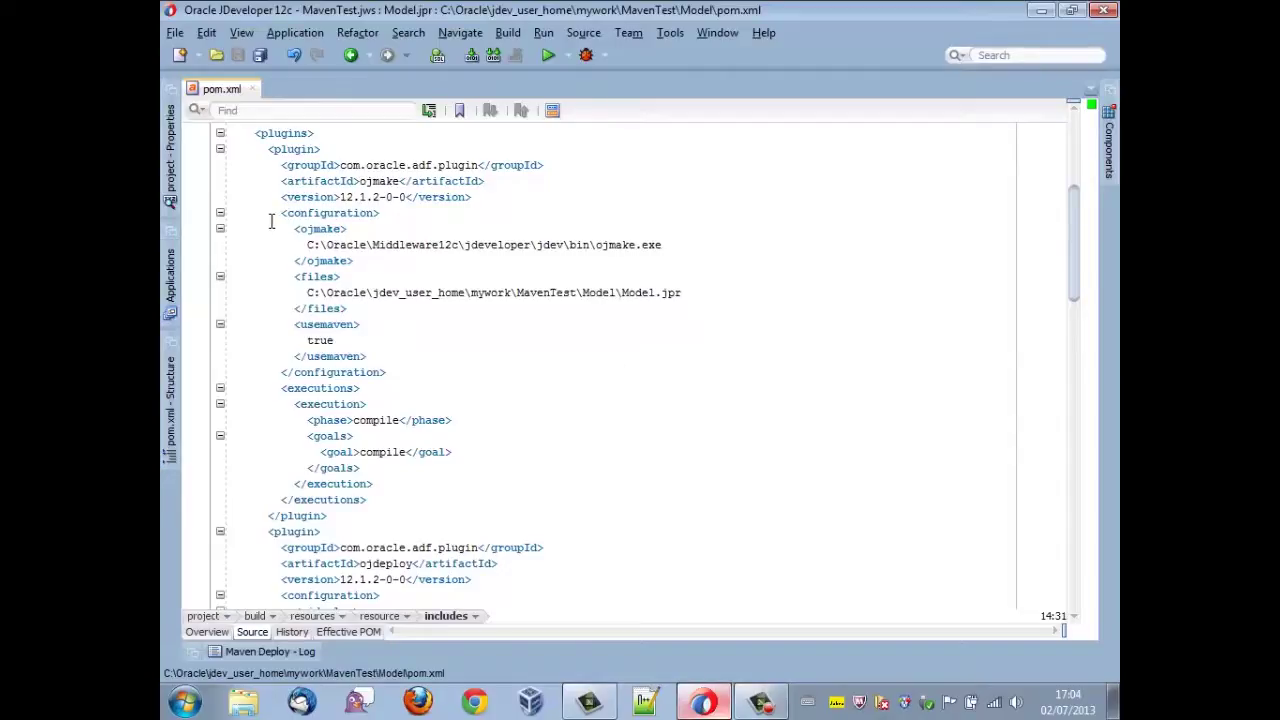
{"action": "left_click_drag", "start_coordinate": [276, 216], "coordinate": [381, 323]}
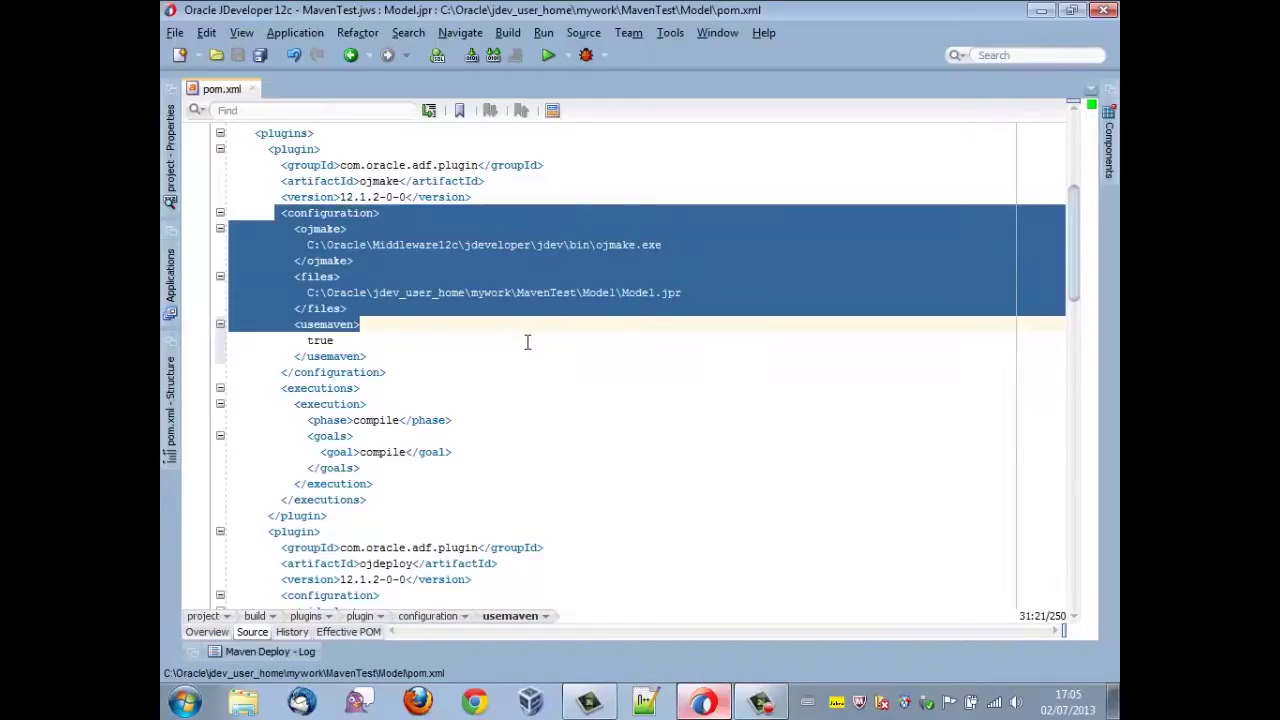
- Restore the editor to normal size and close pom.xml
{"action": "double_click", "coordinate": [223, 92]}
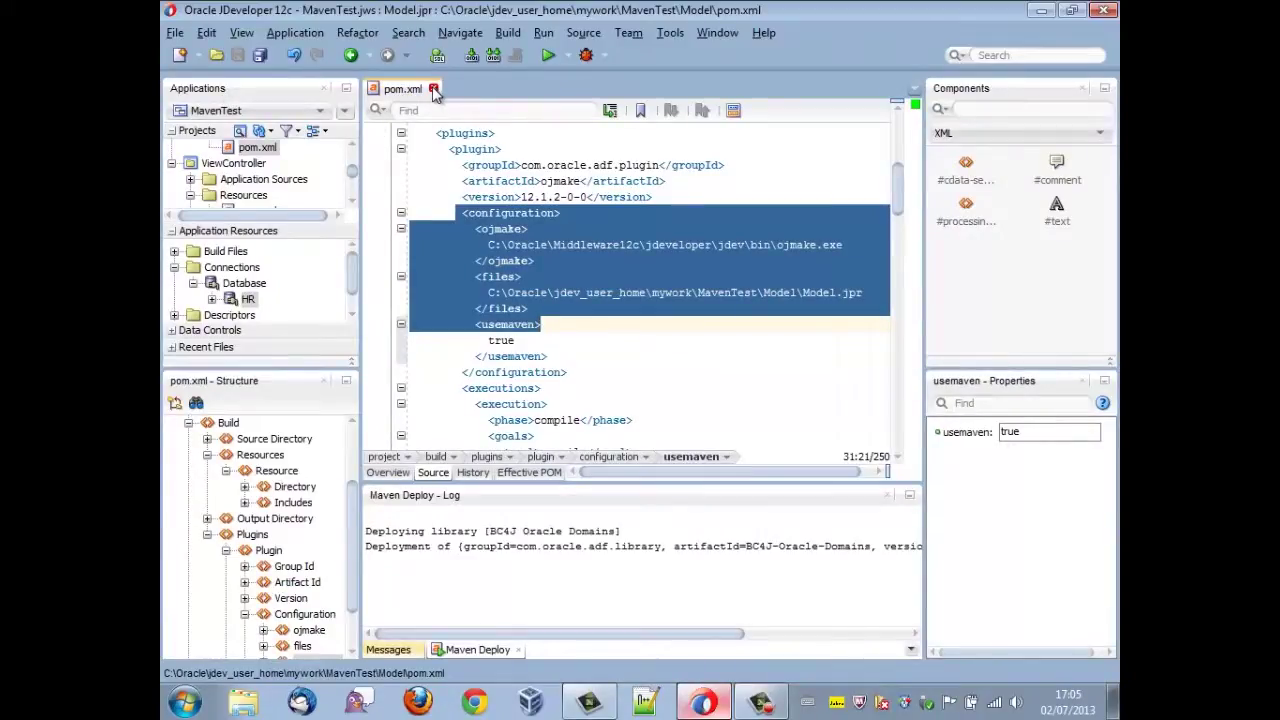
{"action": "left_click", "coordinate": [434, 90]}
{"action": "left_click_drag", "start_coordinate": [350, 178], "coordinate": [352, 158]}
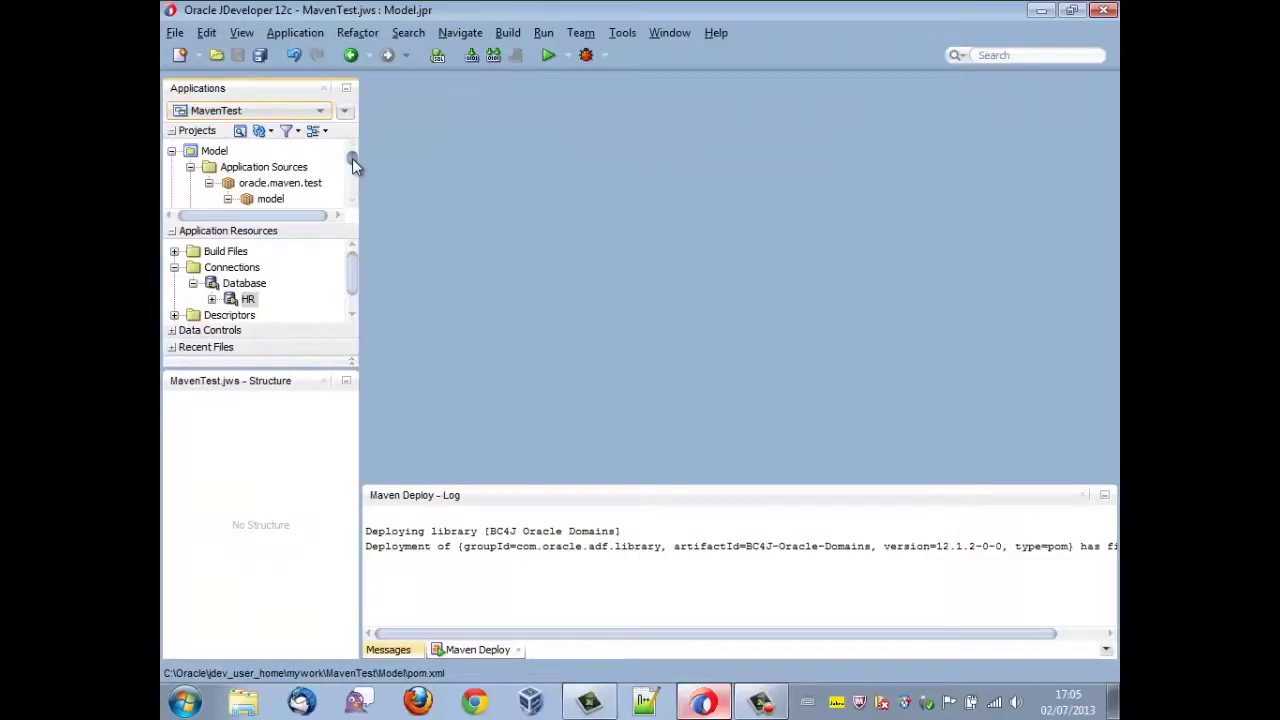
- Generate entity objects, CountriesView, RegionsView and AppModule from HR tables COUNTRIES and REGIONS
{"action": "left_click", "coordinate": [219, 152]}
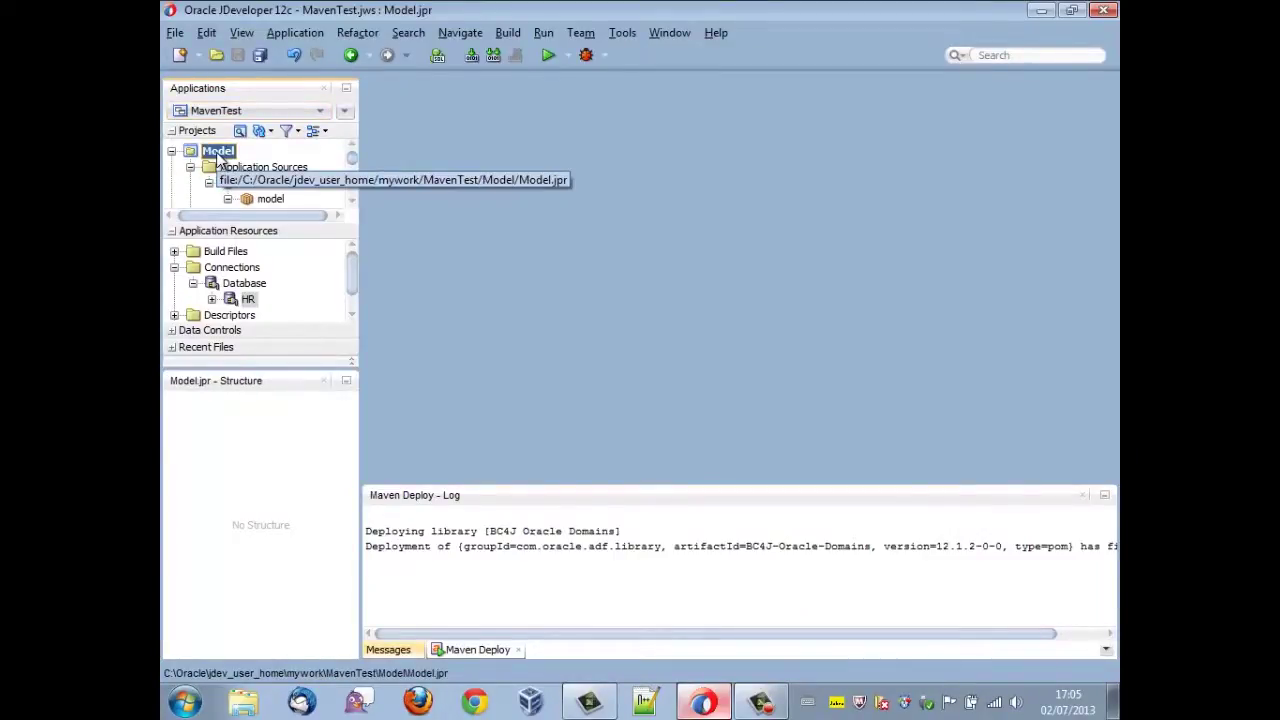
{"action": "right_click", "coordinate": [218, 158]}
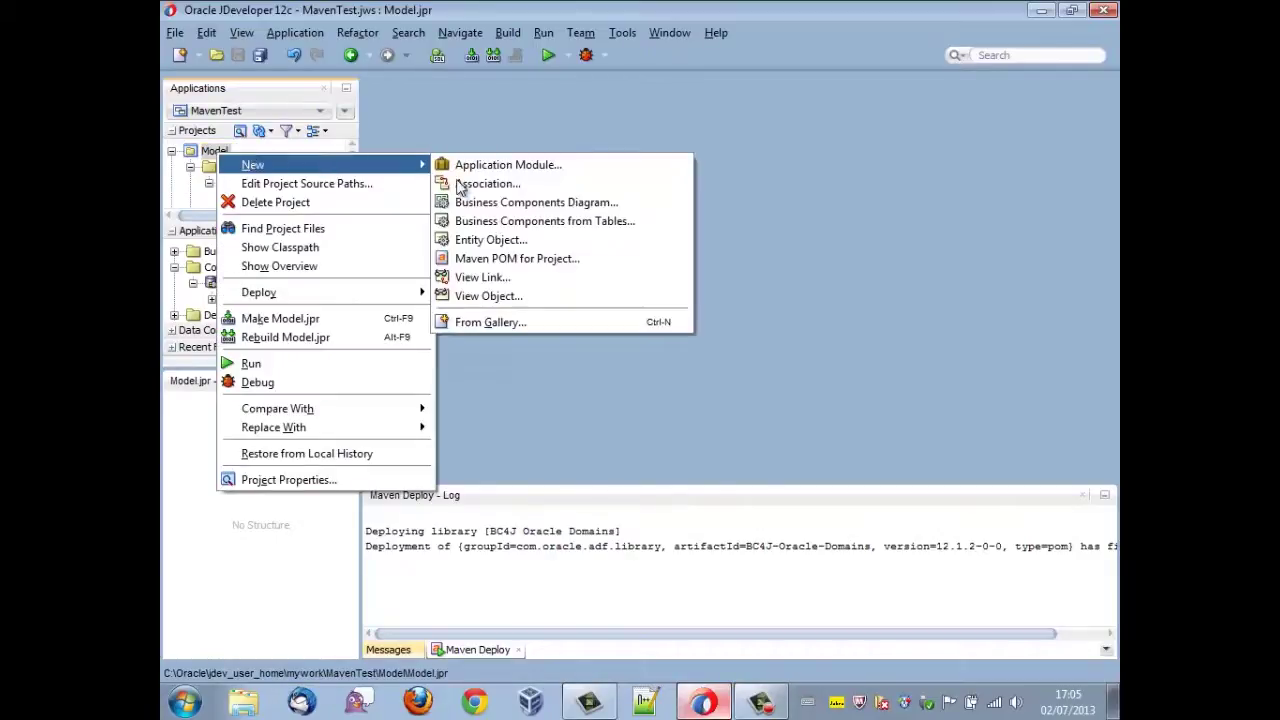
{"action": "mouse_move", "coordinate": [300, 164]}
{"action": "left_click", "coordinate": [535, 217]}
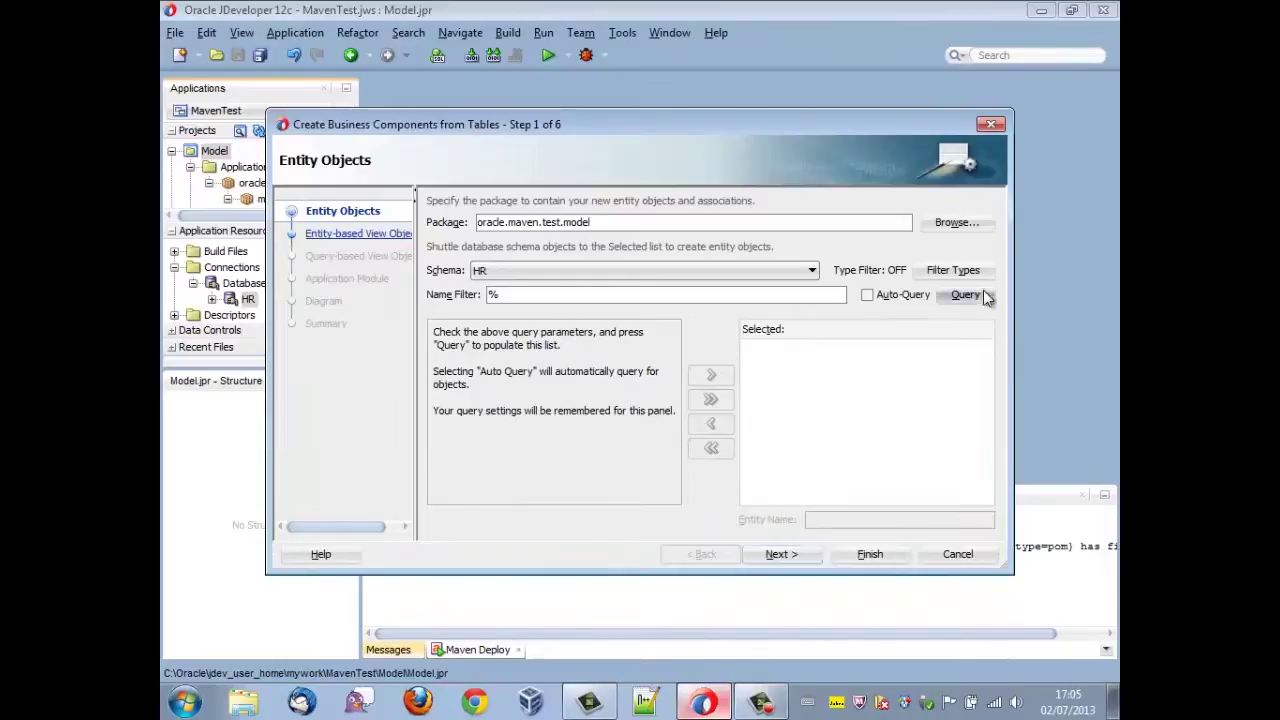
{"action": "left_click", "coordinate": [965, 294]}
{"action": "left_click", "coordinate": [480, 352]}
{"action": "left_click", "coordinate": [466, 474], "text": "ctrl"}
{"action": "left_click", "coordinate": [711, 374]}
{"action": "left_click", "coordinate": [777, 554]}
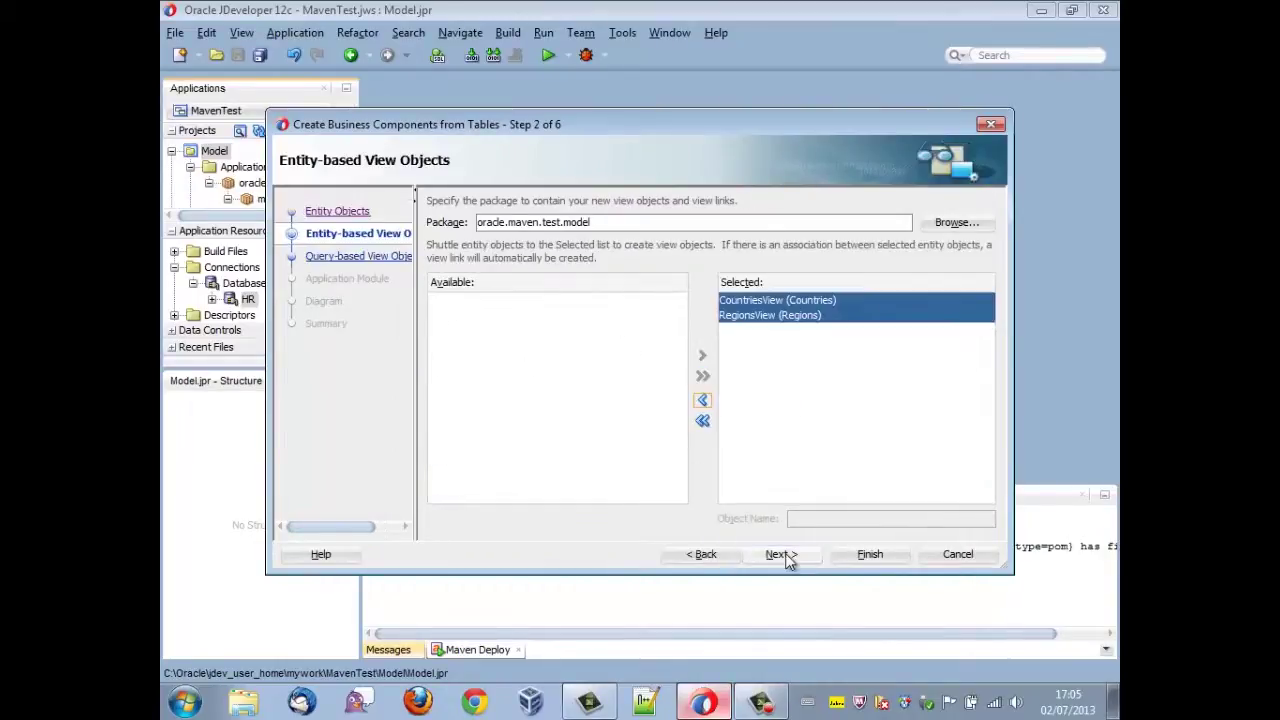
{"action": "left_click", "coordinate": [777, 554]}
{"action": "left_click", "coordinate": [777, 554]}
{"action": "left_click", "coordinate": [880, 556]}
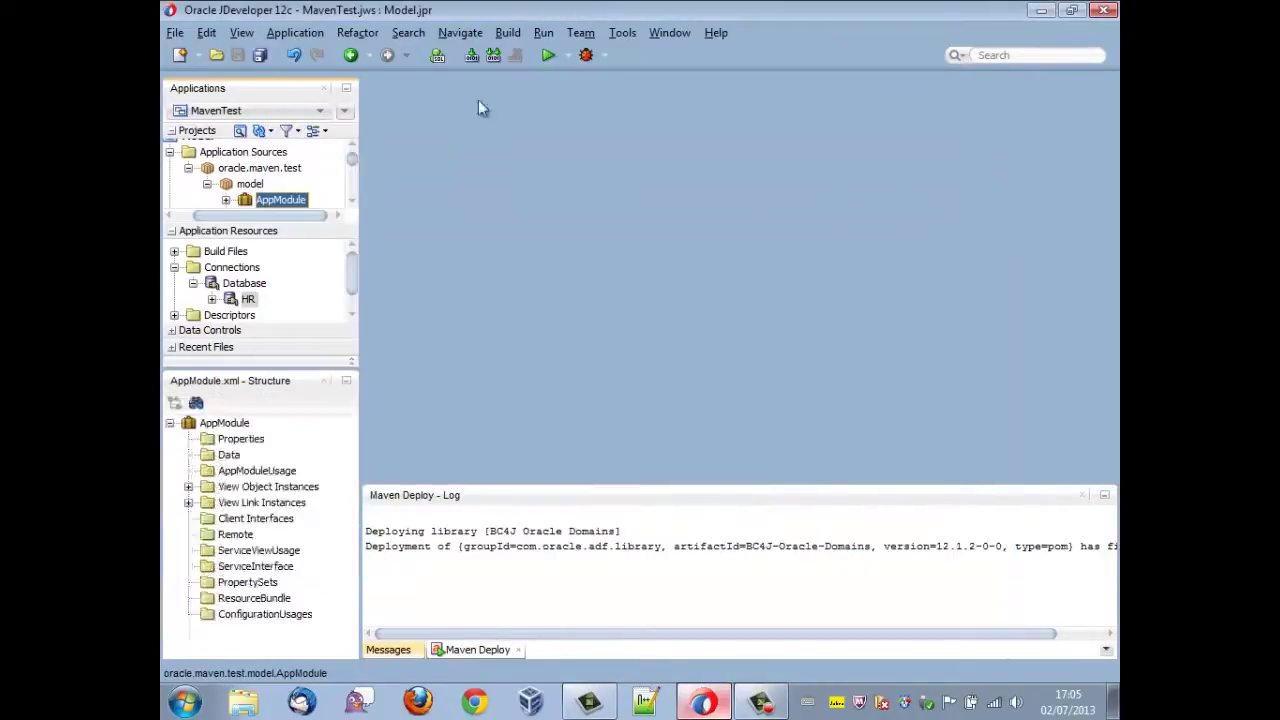
- Create a new page named maven.jsf in the ViewController project
{"action": "right_click", "coordinate": [230, 166]}
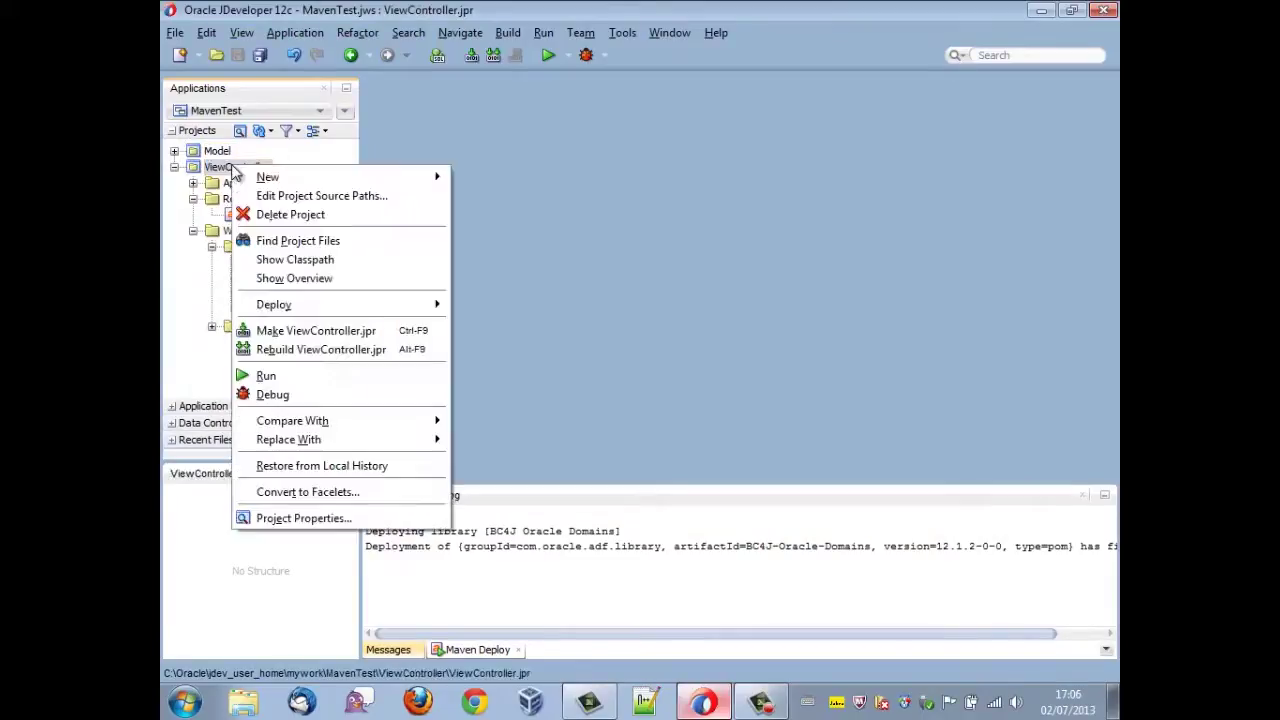
{"action": "mouse_move", "coordinate": [280, 178]}
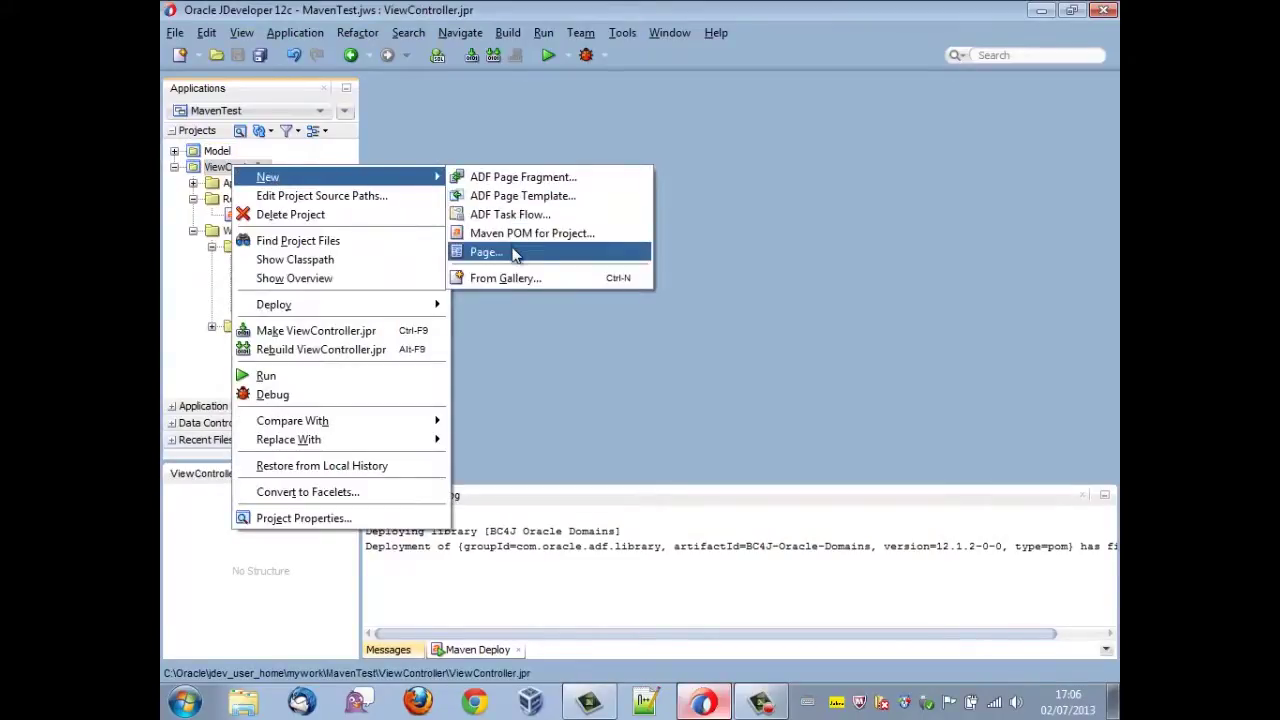
{"action": "left_click", "coordinate": [512, 252]}
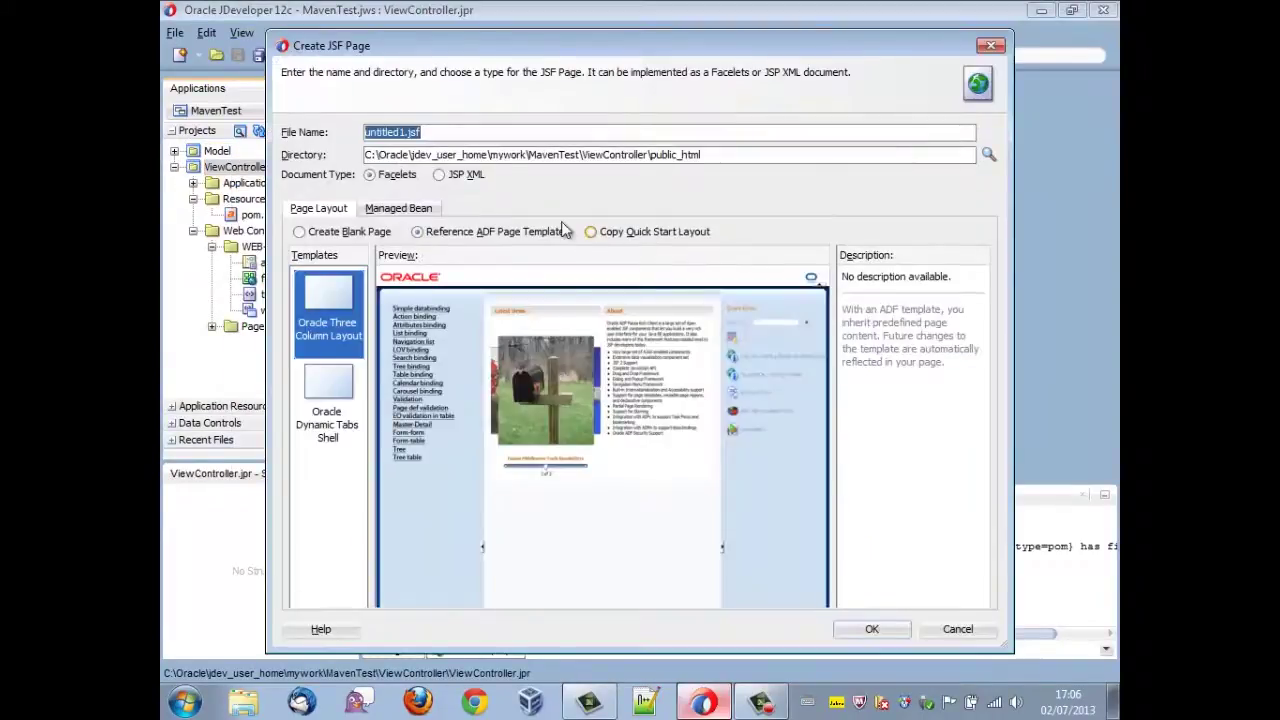
{"action": "type", "text": "maven.jsf"}
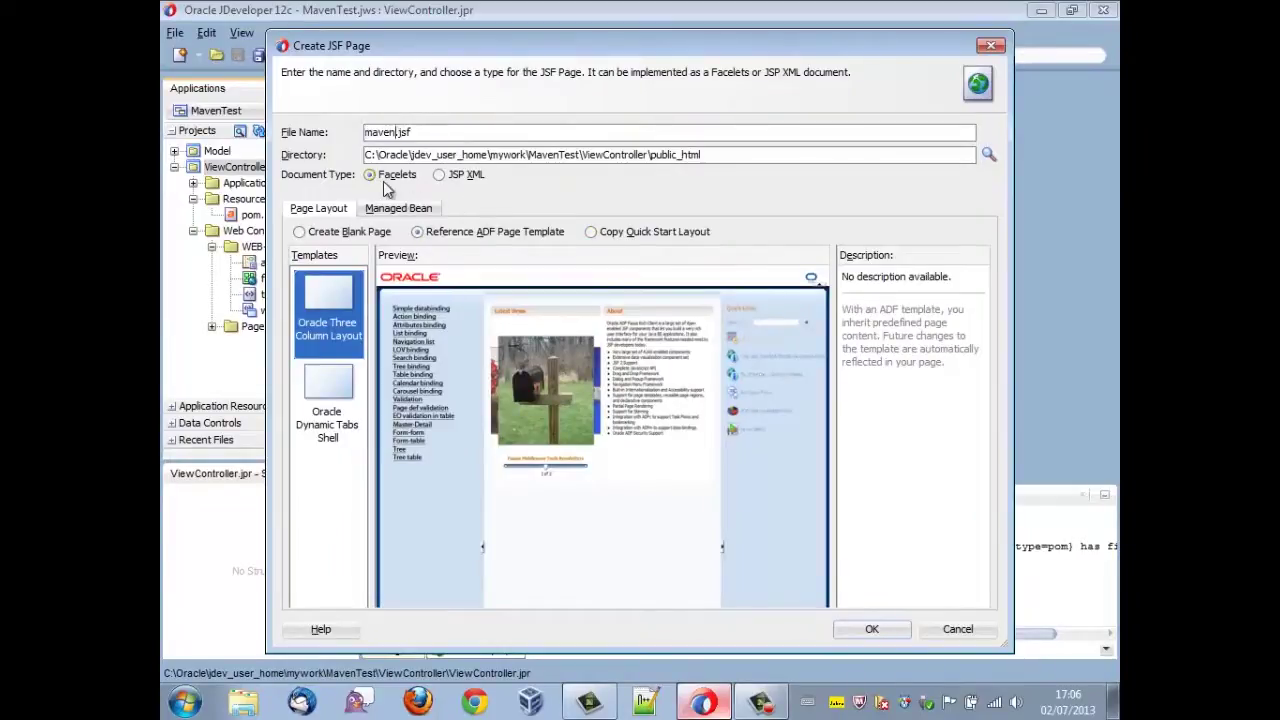
{"action": "key", "text": "Return"}
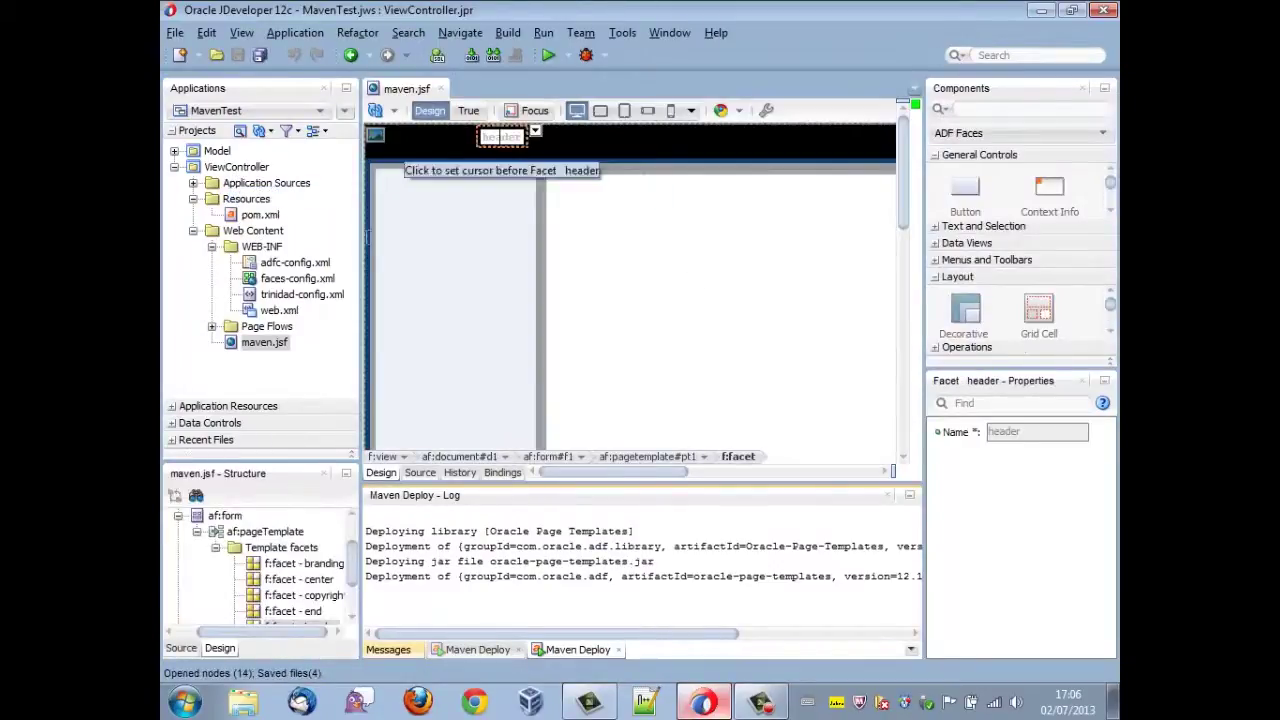
- Drop CountriesView1 from AppModuleDataControl onto the page as a read-only ADF table
{"action": "left_click", "coordinate": [172, 423]}
{"action": "left_click", "coordinate": [170, 310]}
{"action": "left_click_drag", "start_coordinate": [254, 326], "coordinate": [646, 306]}
{"action": "mouse_move", "coordinate": [770, 517]}
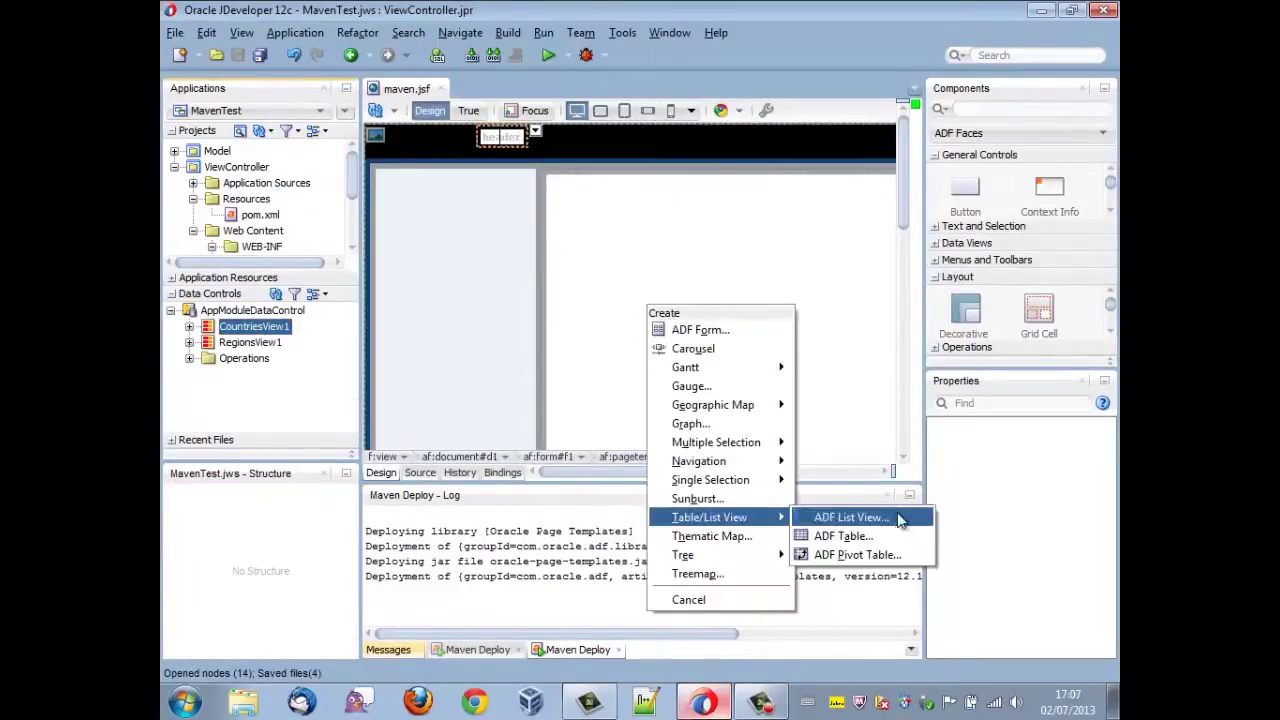
{"action": "left_click", "coordinate": [843, 536]}
{"action": "left_click", "coordinate": [552, 197]}
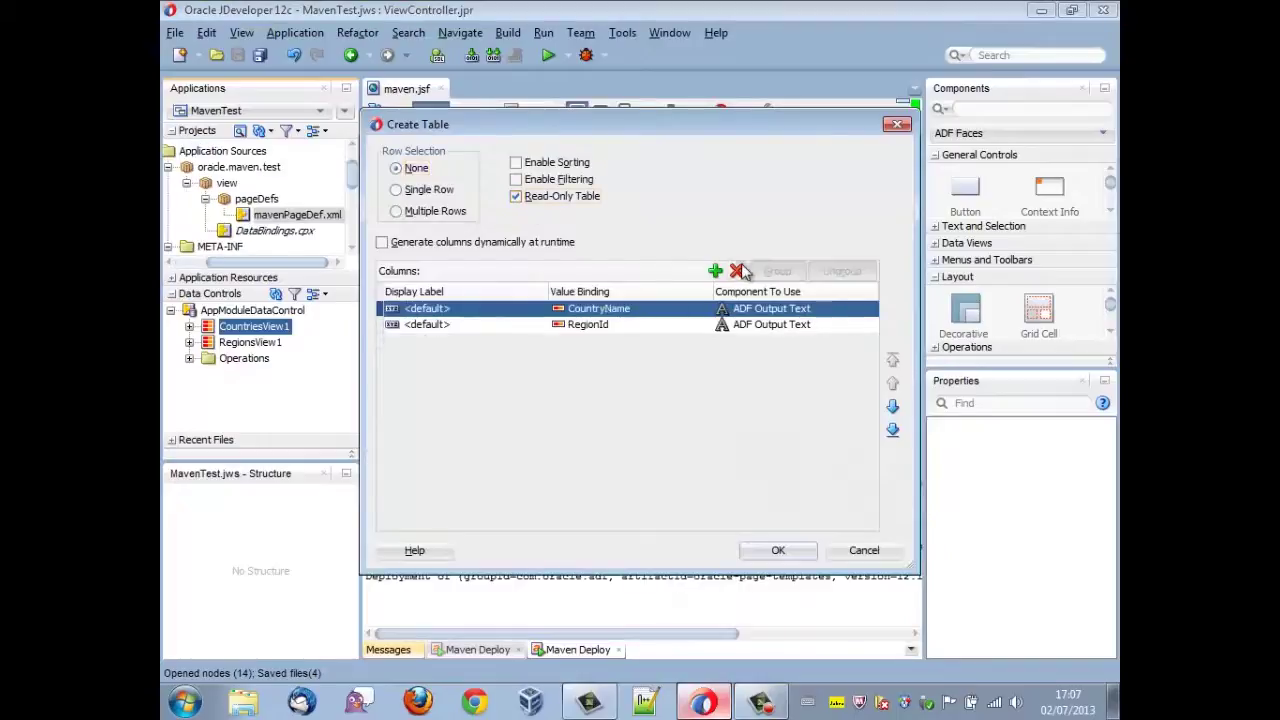
{"action": "left_click", "coordinate": [778, 550]}
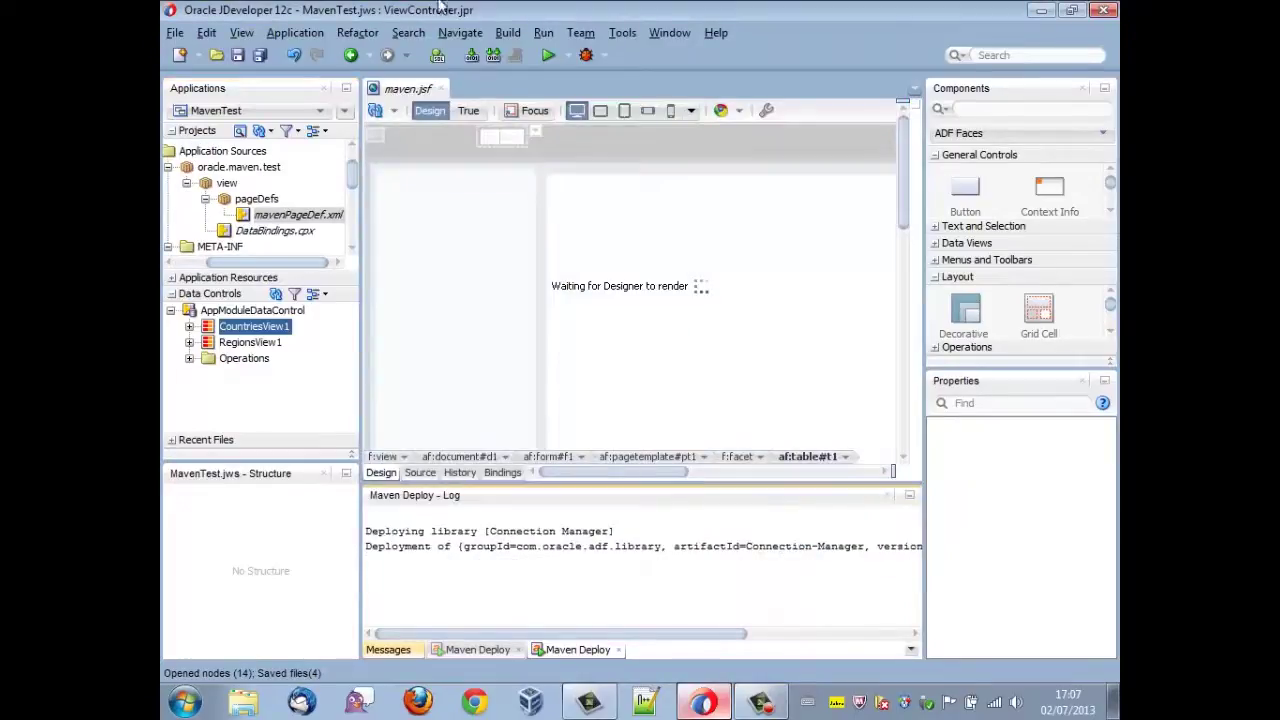
- Save all files, close maven.jsf, collapse ViewController, and minimize JDeveloper
{"action": "left_click", "coordinate": [257, 55]}
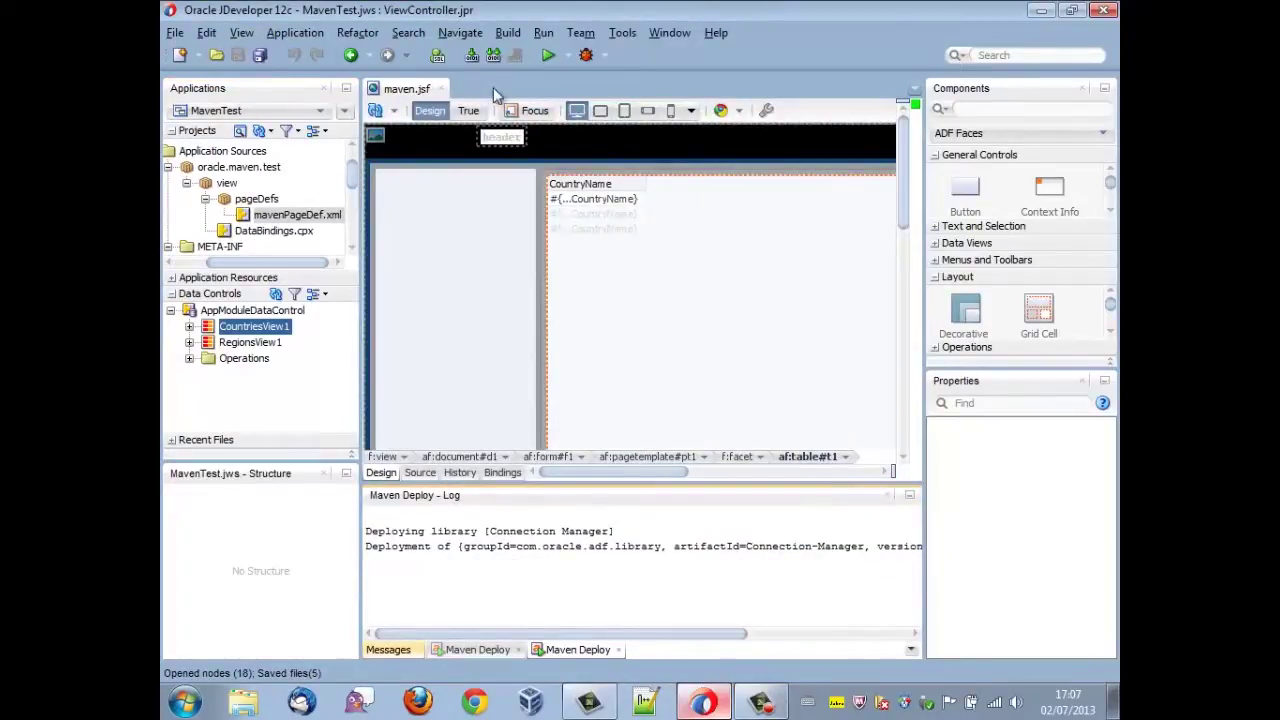
{"action": "left_click", "coordinate": [441, 88]}
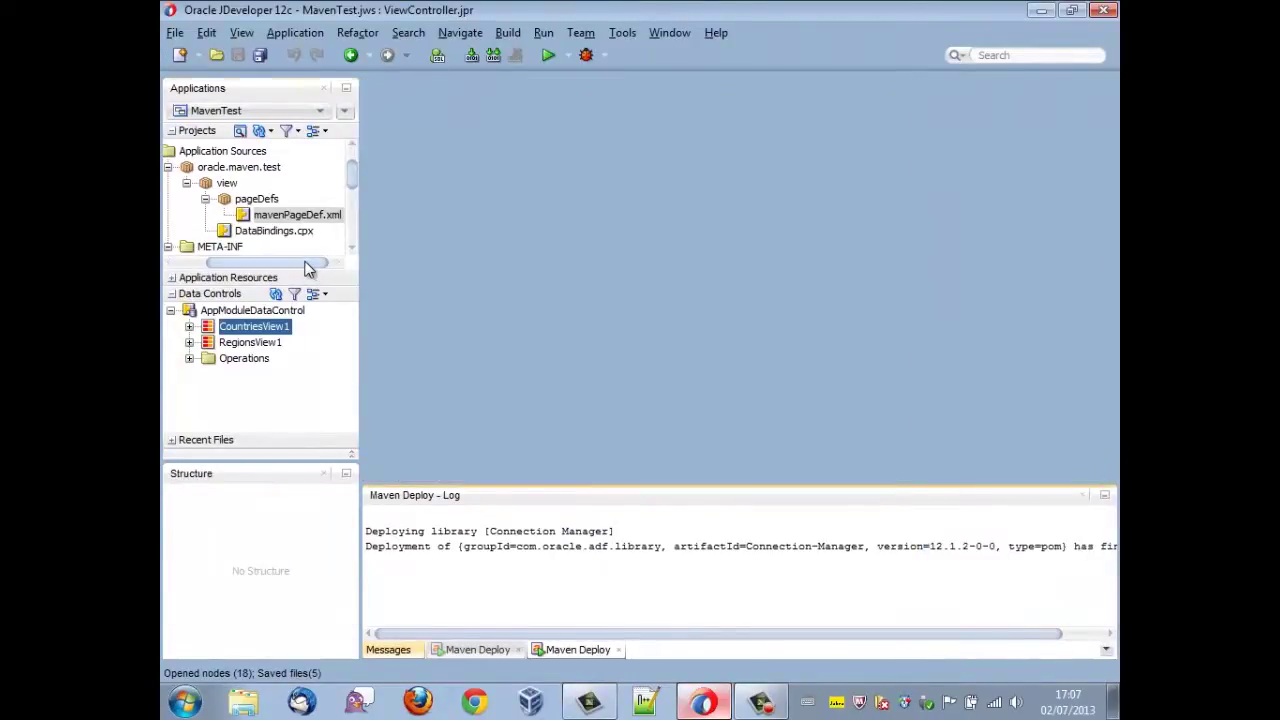
{"action": "left_click_drag", "start_coordinate": [308, 264], "coordinate": [240, 264]}
{"action": "scroll", "coordinate": [357, 172], "scroll_direction": "up", "scroll_amount": 1}
{"action": "scroll", "coordinate": [357, 165], "scroll_direction": "up", "scroll_amount": 1}
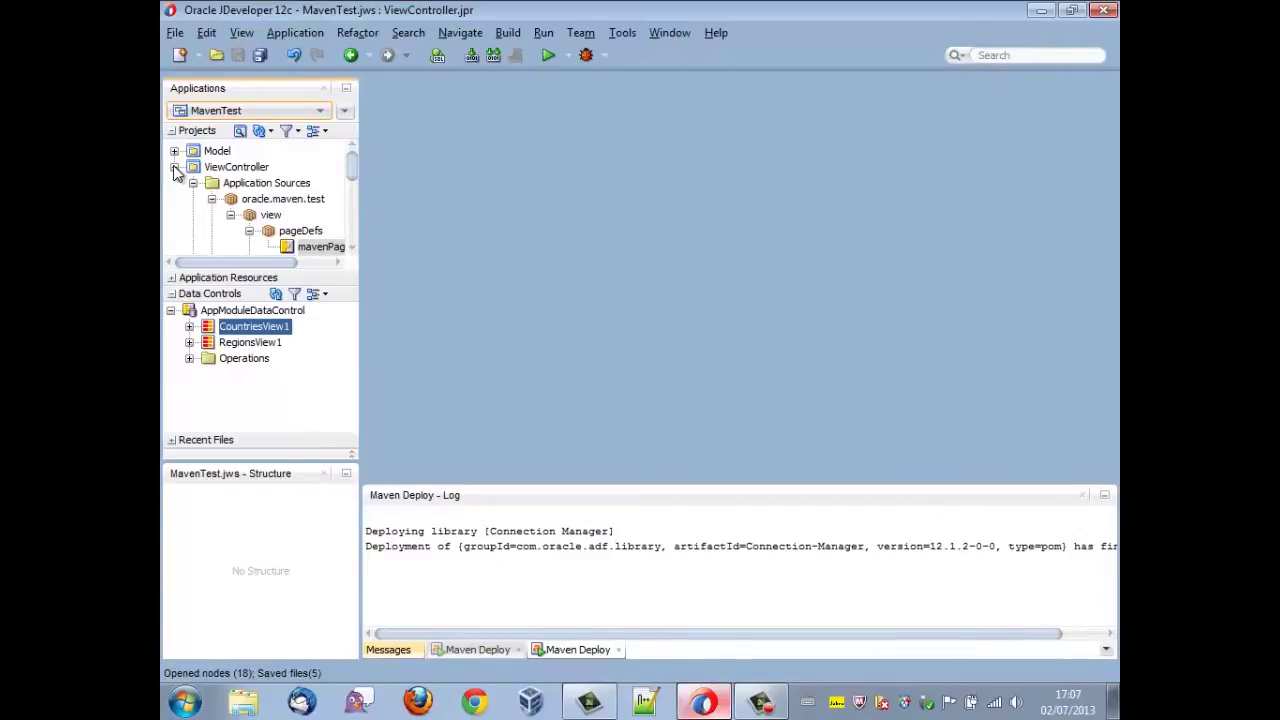
{"action": "left_click", "coordinate": [175, 167]}
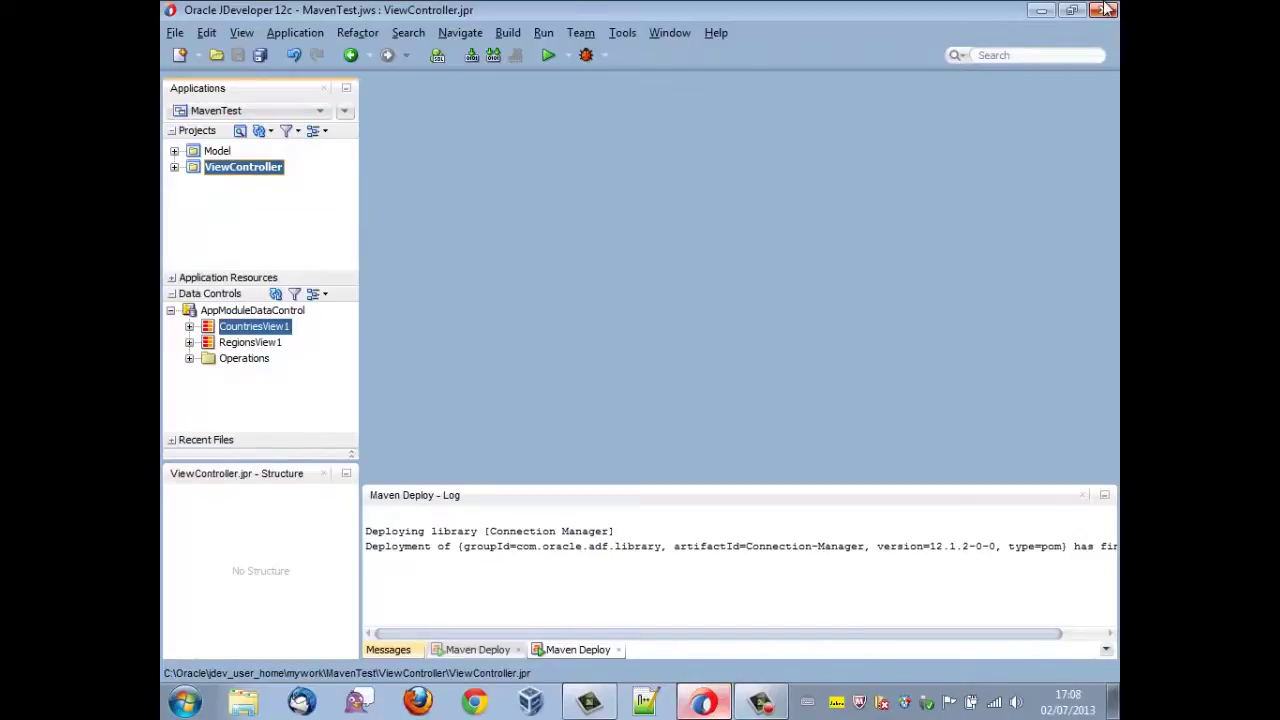
{"action": "left_click", "coordinate": [1052, 16]}
- Open a Command Prompt and change into c:\Oracle\jdev_user_home\mywork\MavenTest
{"action": "left_click", "coordinate": [184, 702]}
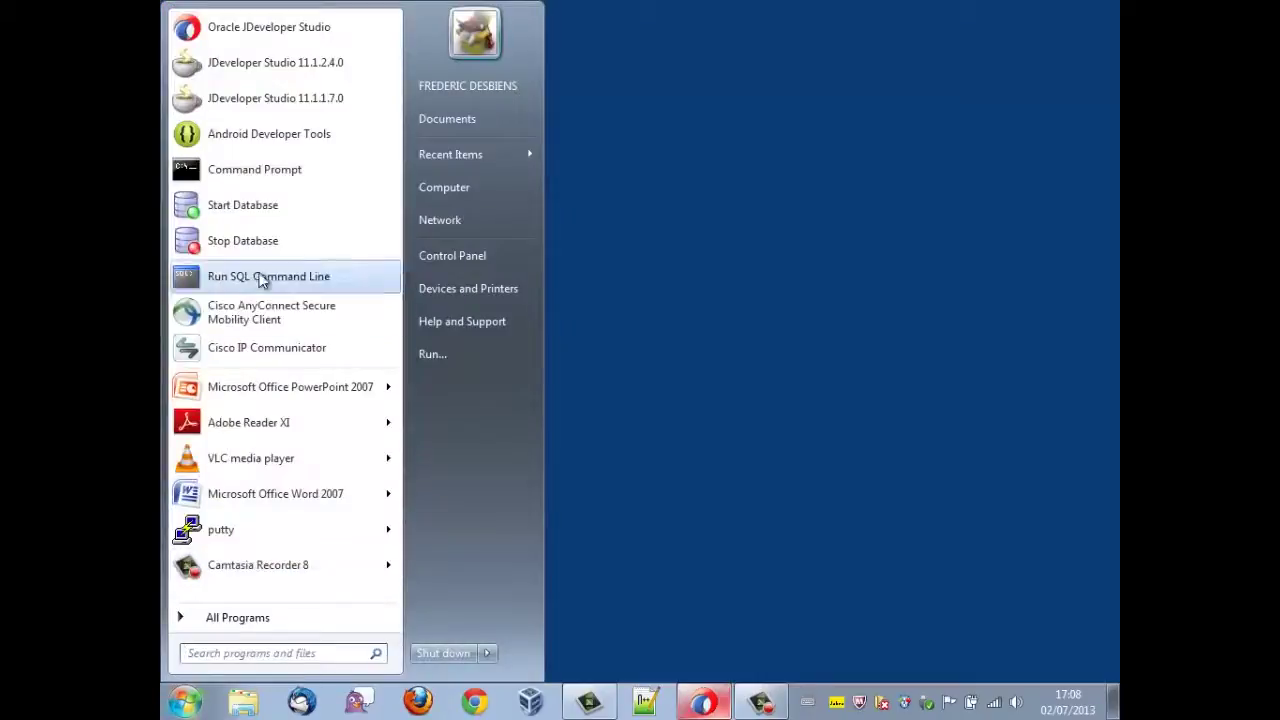
{"action": "left_click", "coordinate": [322, 176]}
{"action": "left_click_drag", "start_coordinate": [549, 43], "coordinate": [724, 106]}
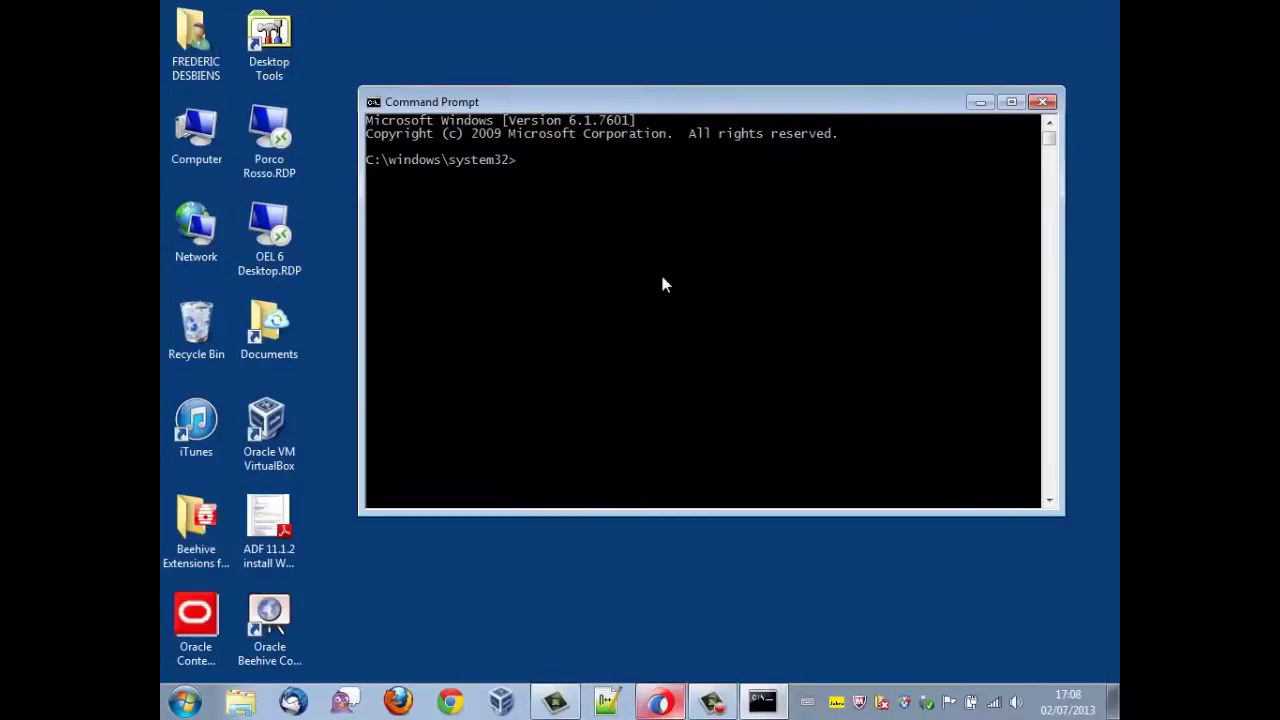
{"action": "type", "text": "cd c:\\Oracle\\"}
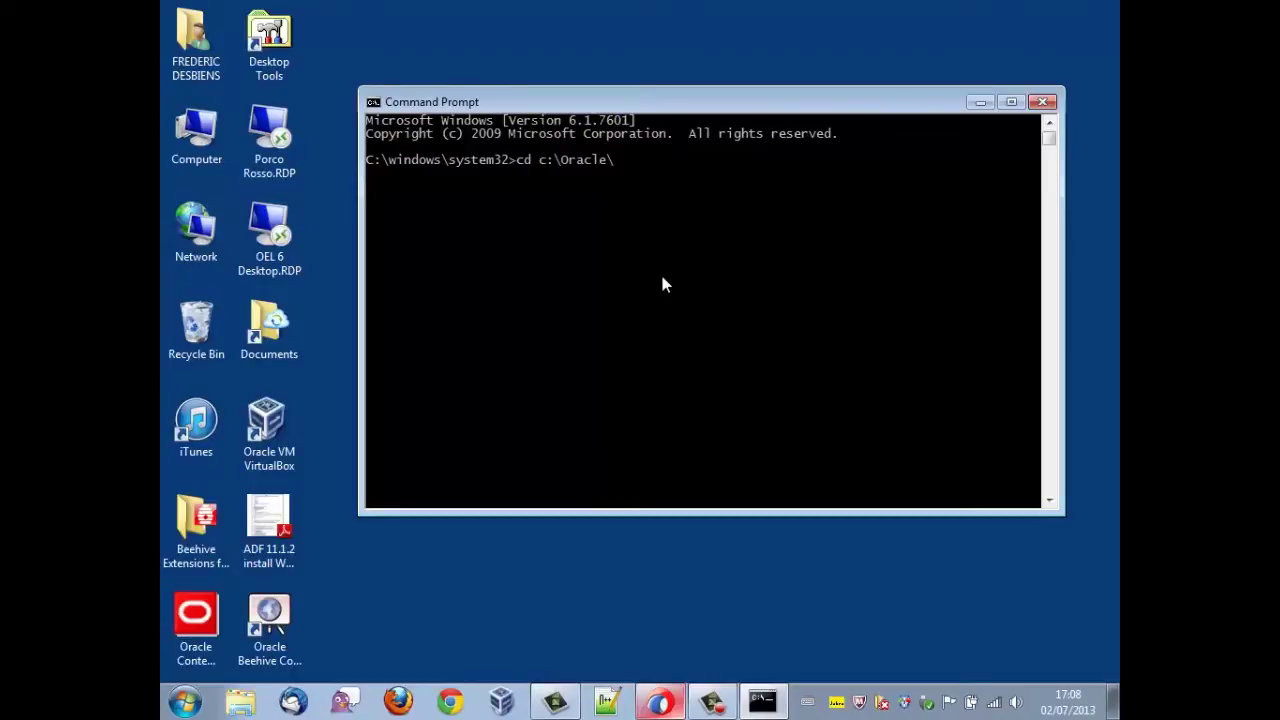
{"action": "type", "text": "jde"}
{"action": "key", "text": "Tab"}
{"action": "type", "text": "\\my"}
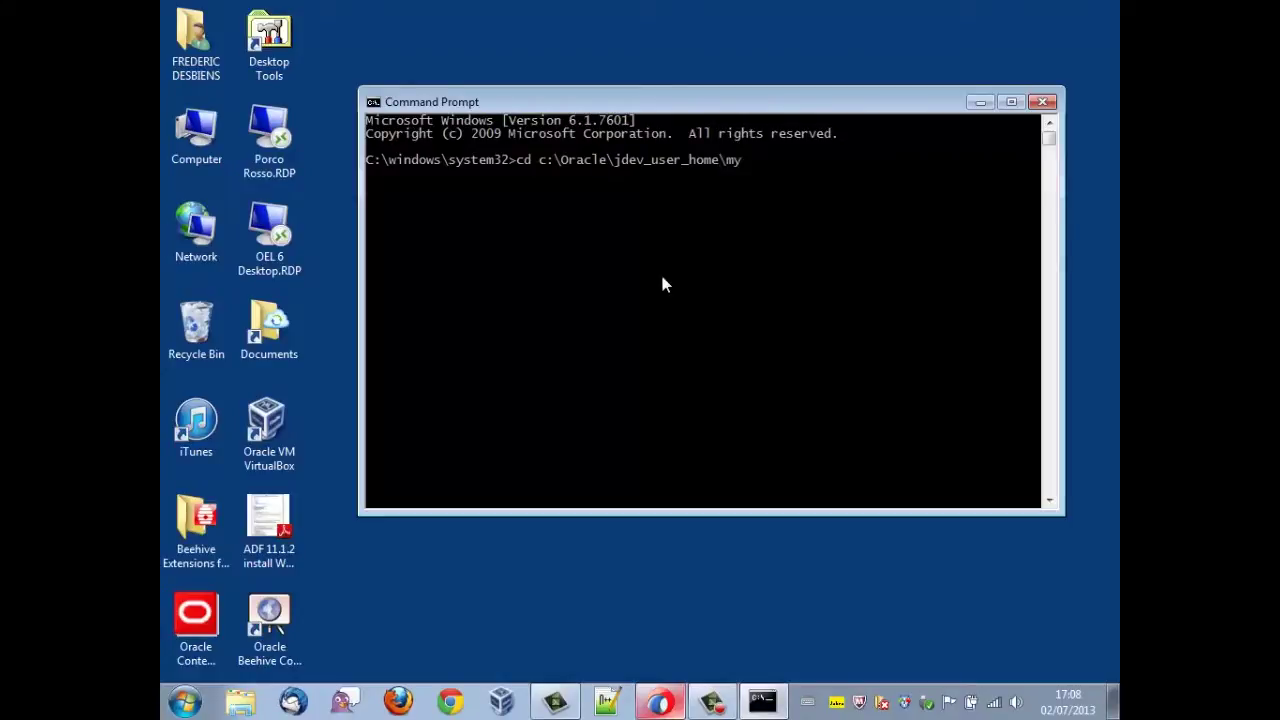
{"action": "key", "text": "Tab"}
{"action": "key", "text": "Return"}
{"action": "type", "text": "dir"}
{"action": "key", "text": "Return"}
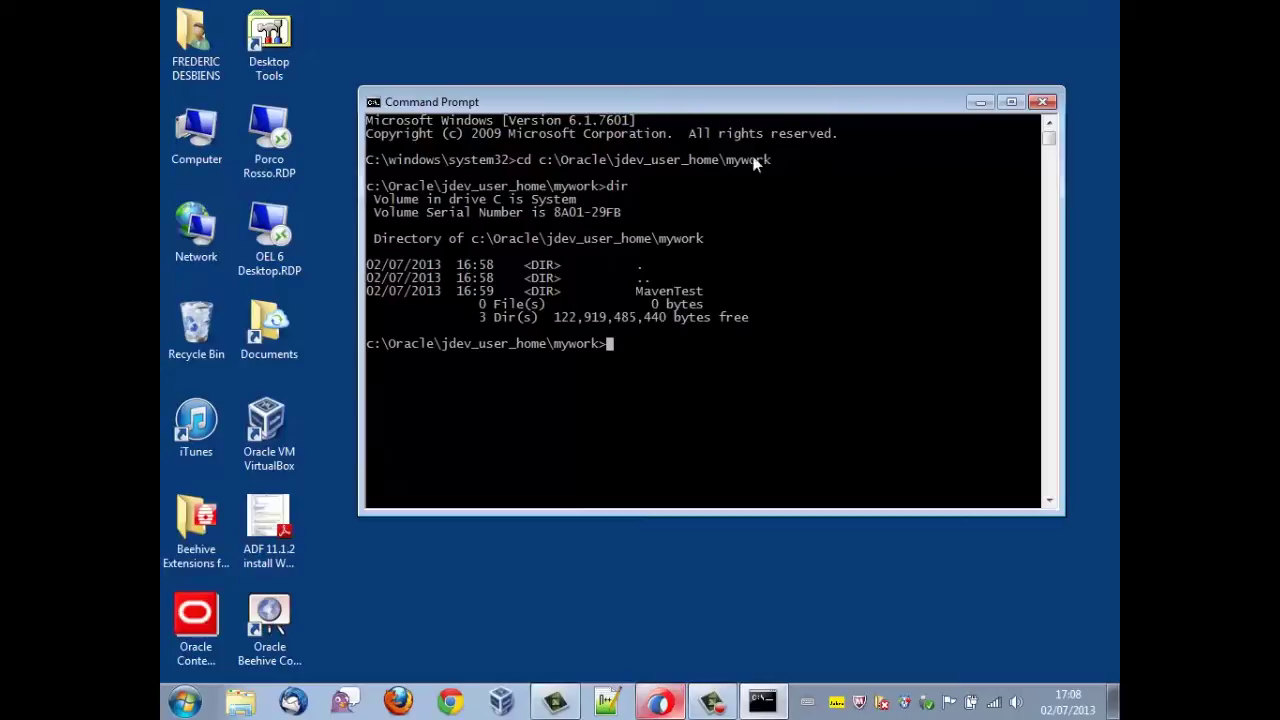
{"action": "type", "text": "cd MavenTest"}
{"action": "key", "text": "Return"}
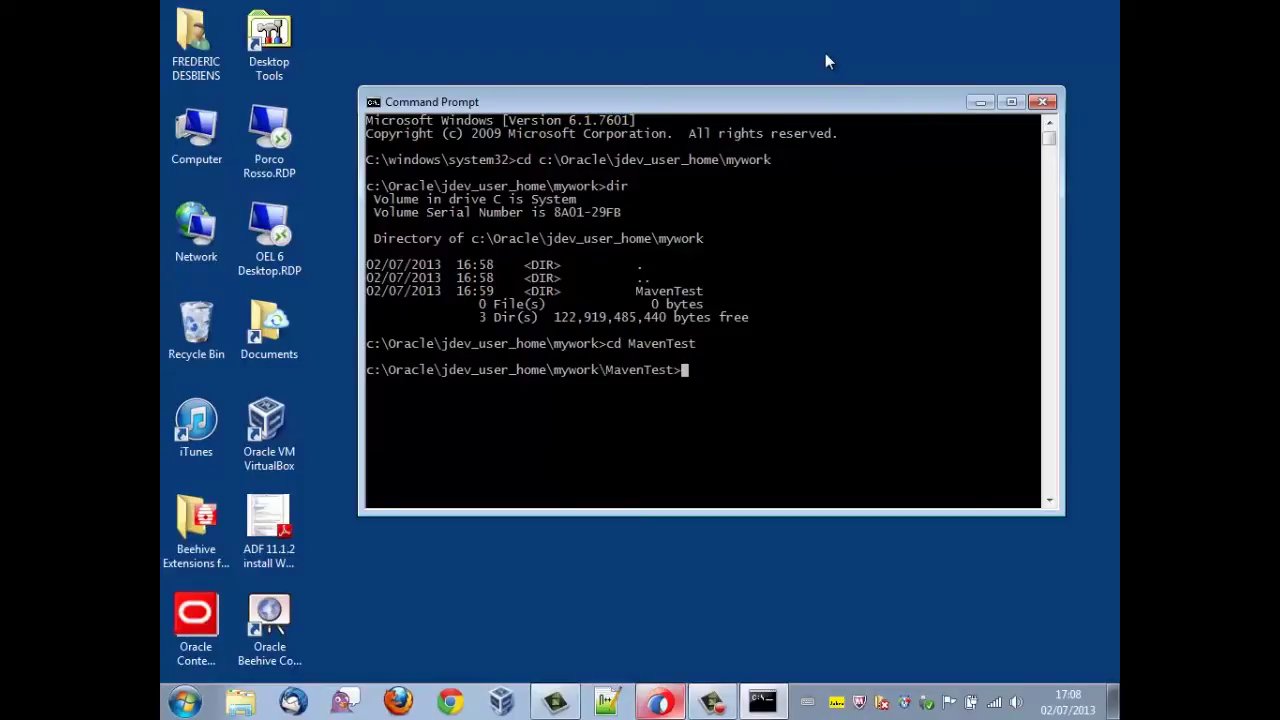
- Run mvn package using Middleware12c\oracle_common\modules\org.apache.maven_3.0.4\bin\mvn
{"action": "type", "text": "c:\\Ora"}
{"action": "type", "text": "cle\\Midd"}
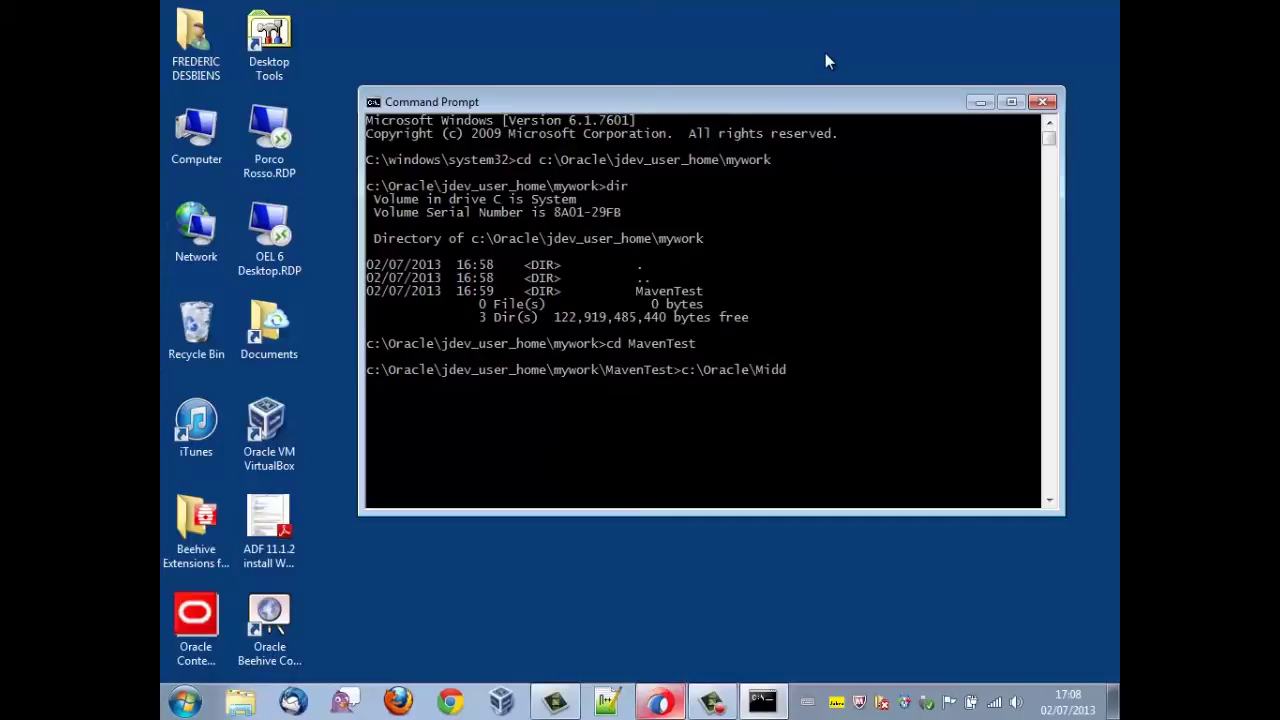
{"action": "type", "text": "leware12c\\o"}
{"action": "key", "text": "Tab"}
{"action": "type", "text": "\\mod"}
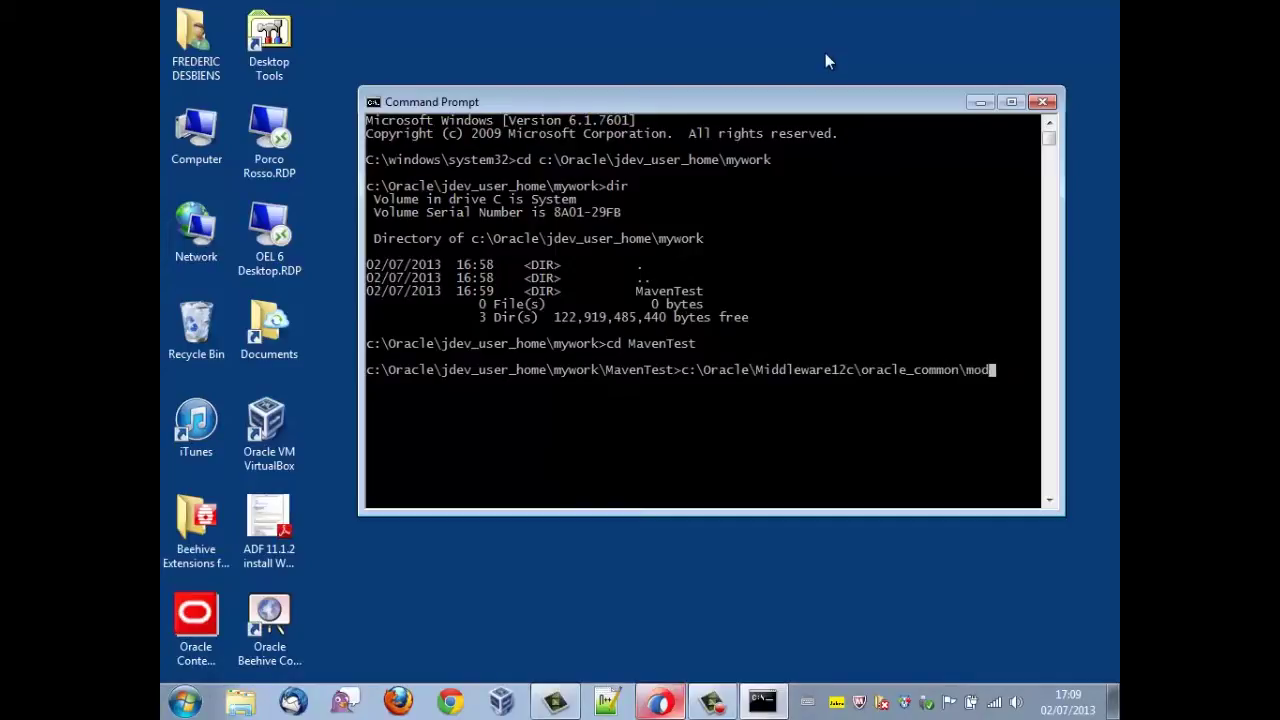
{"action": "key", "text": "Tab"}
{"action": "type", "text": "\\or"}
{"action": "type", "text": "g.apache.maven"}
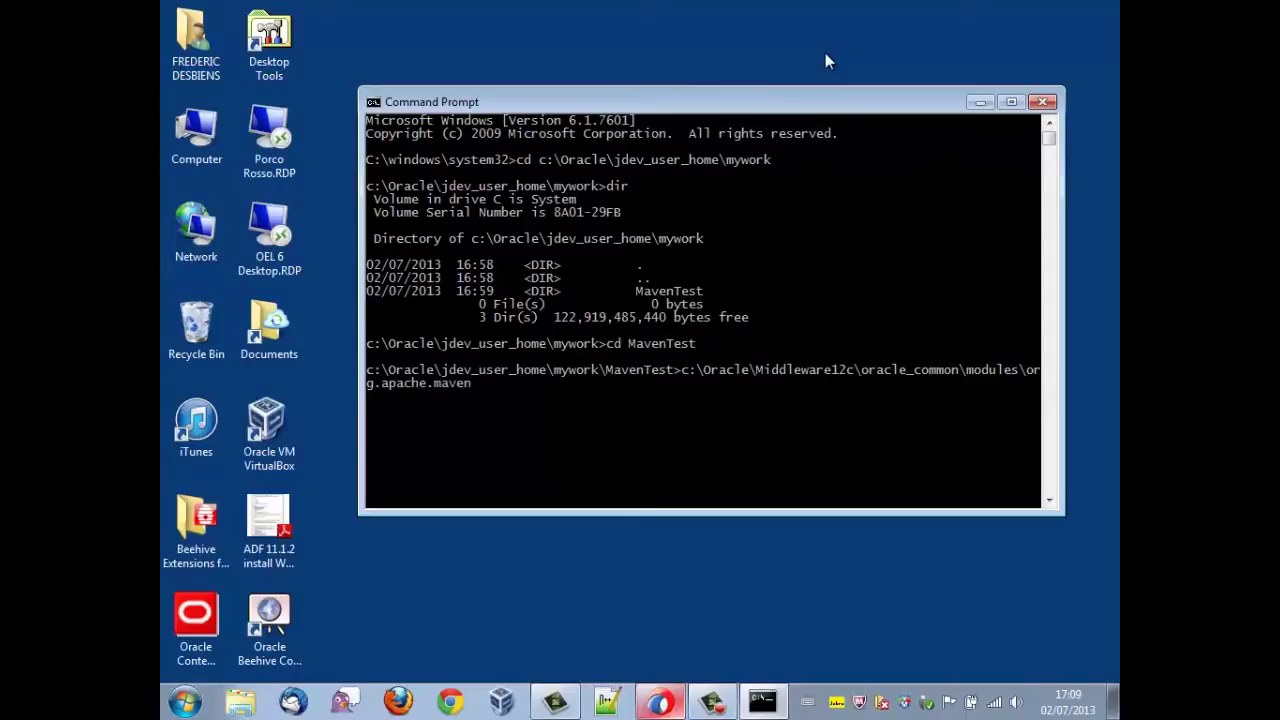
{"action": "key", "text": "Tab"}
{"action": "type", "text": "\\bin\\mvn package"}
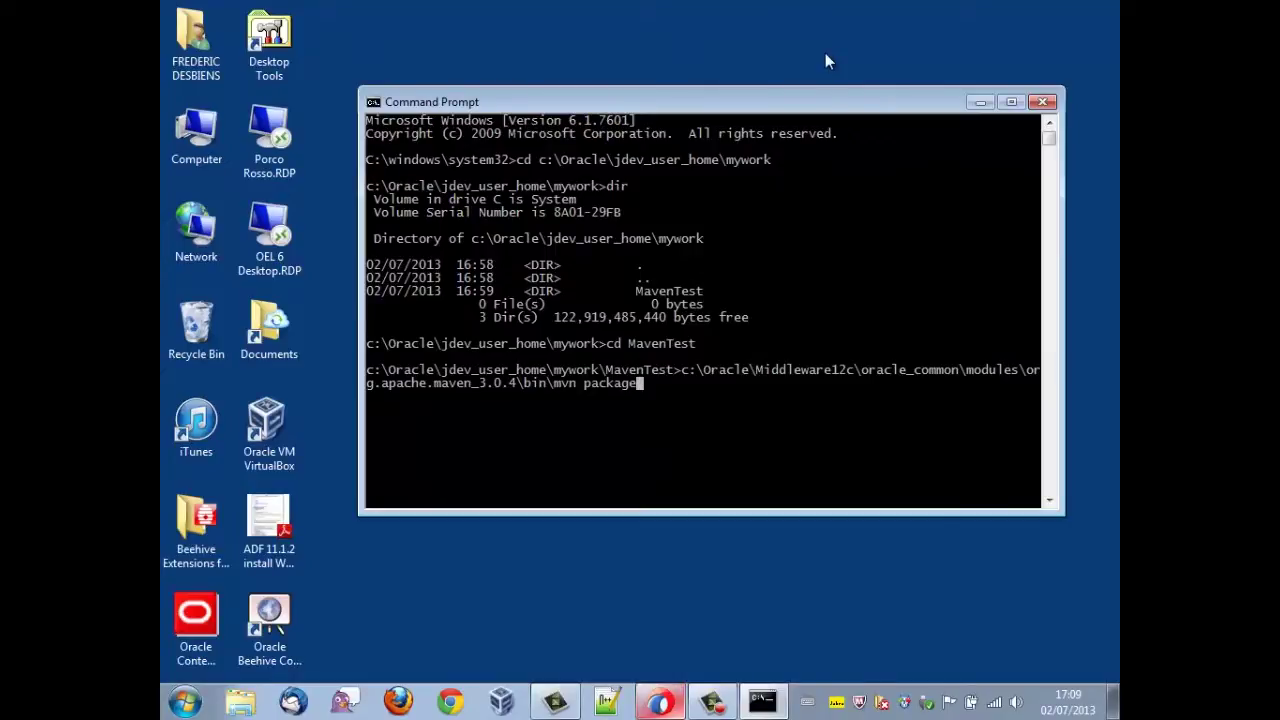
{"action": "key", "text": "Return"}
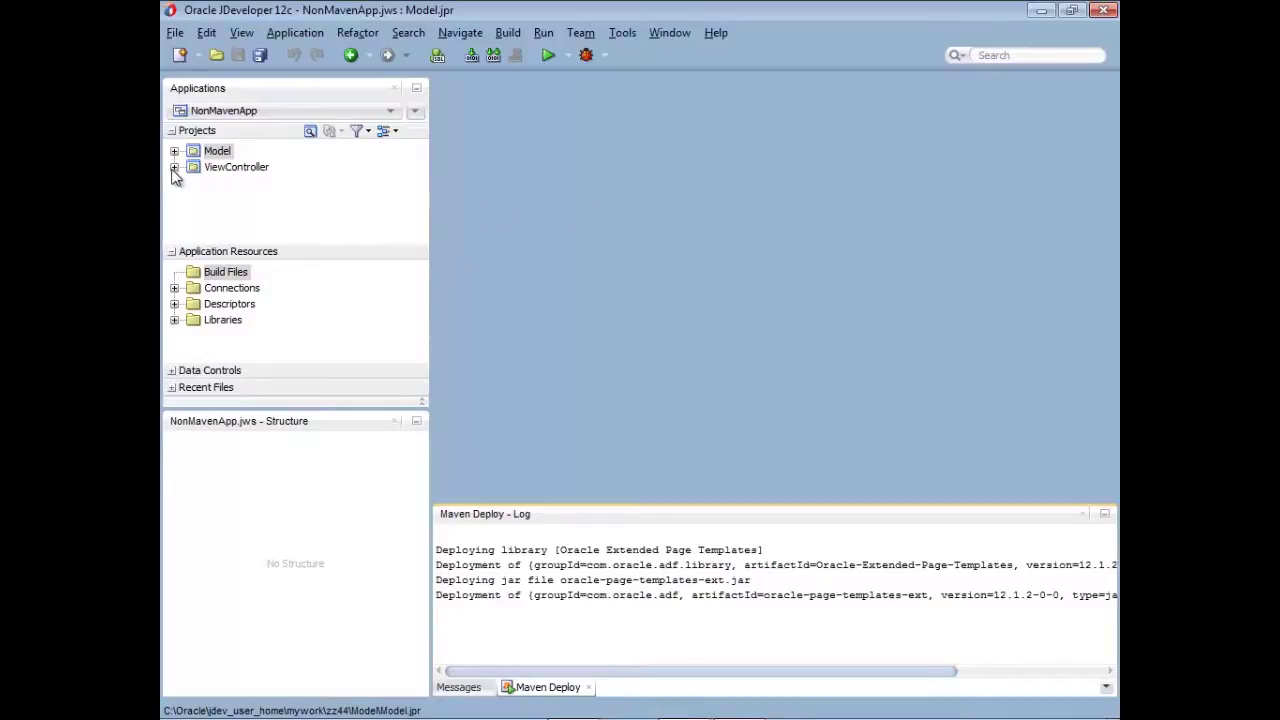
- Browse the ViewController project's Web Content and Application Sources folders, then collapse them
{"action": "left_click", "coordinate": [218, 168]}
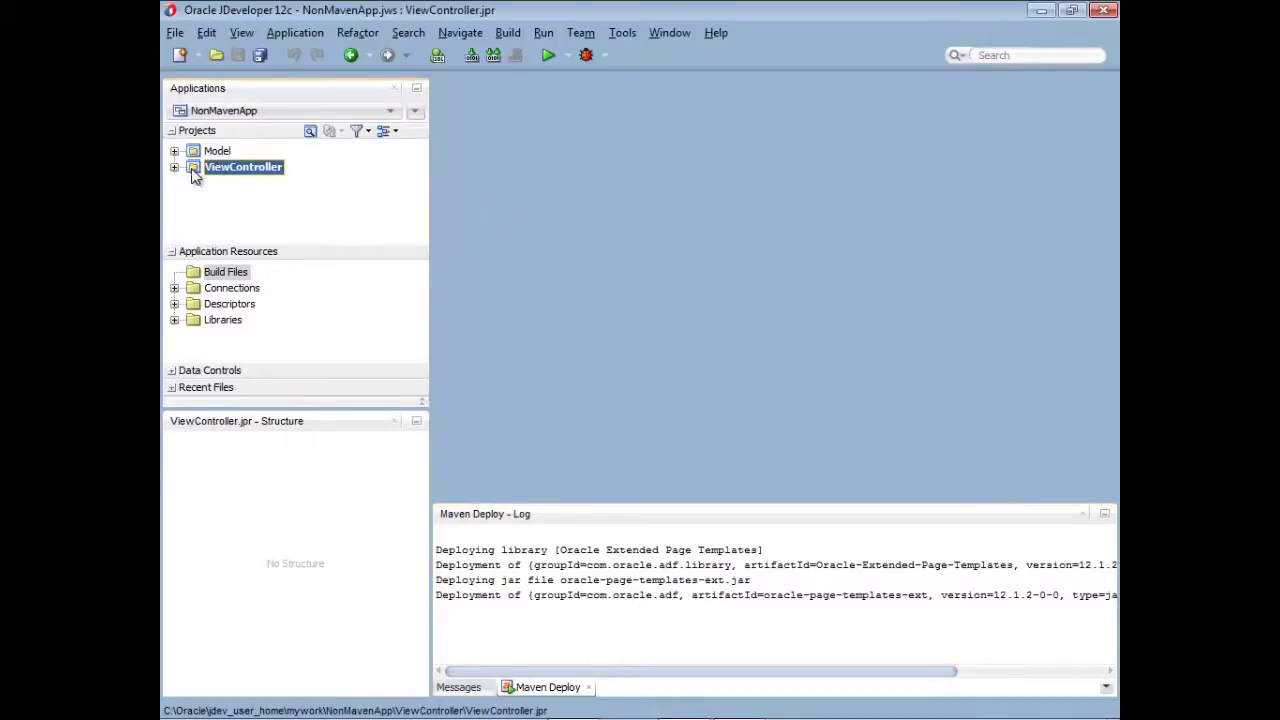
{"action": "left_click", "coordinate": [174, 168]}
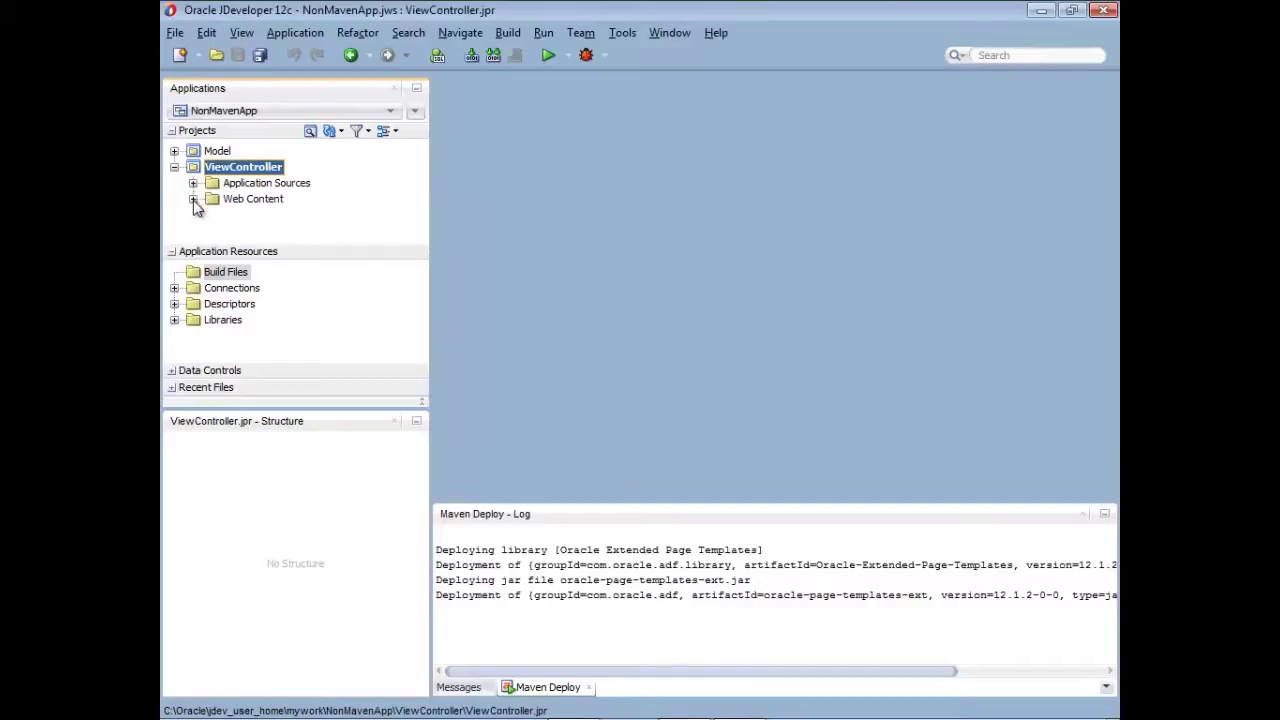
{"action": "left_click", "coordinate": [193, 199]}
{"action": "left_click", "coordinate": [193, 183]}
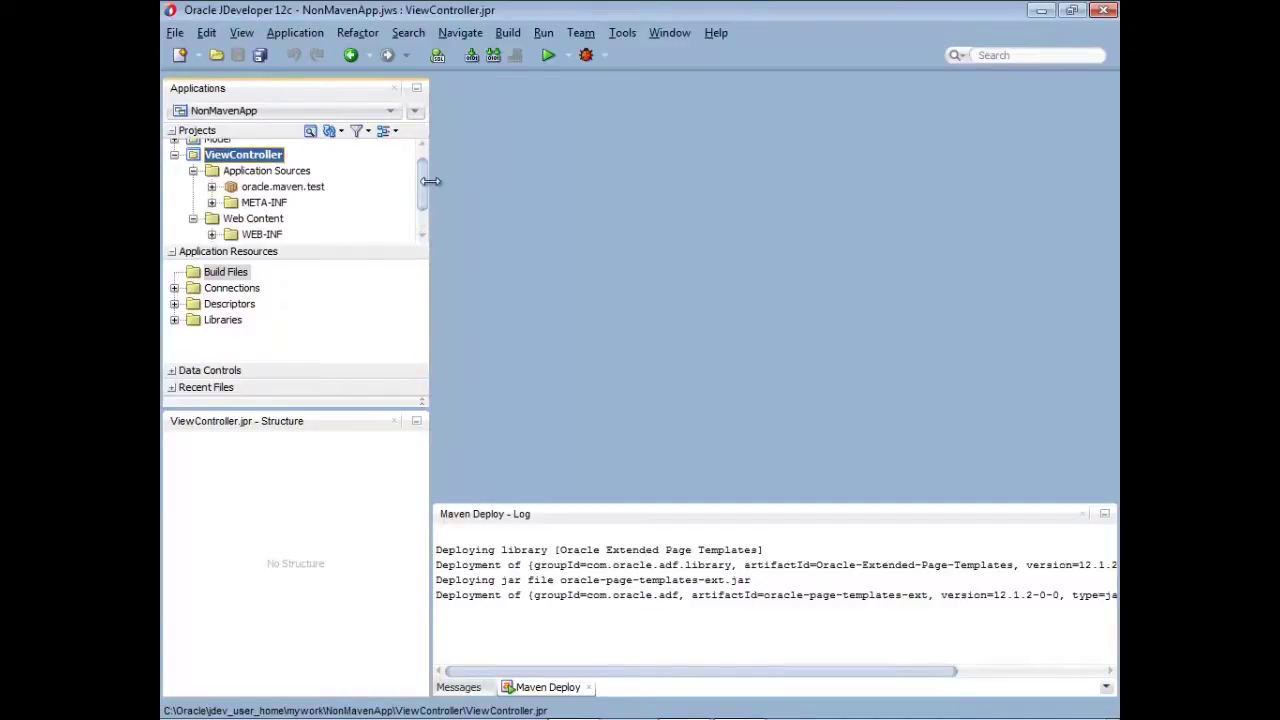
{"action": "left_click_drag", "start_coordinate": [428, 180], "coordinate": [424, 203]}
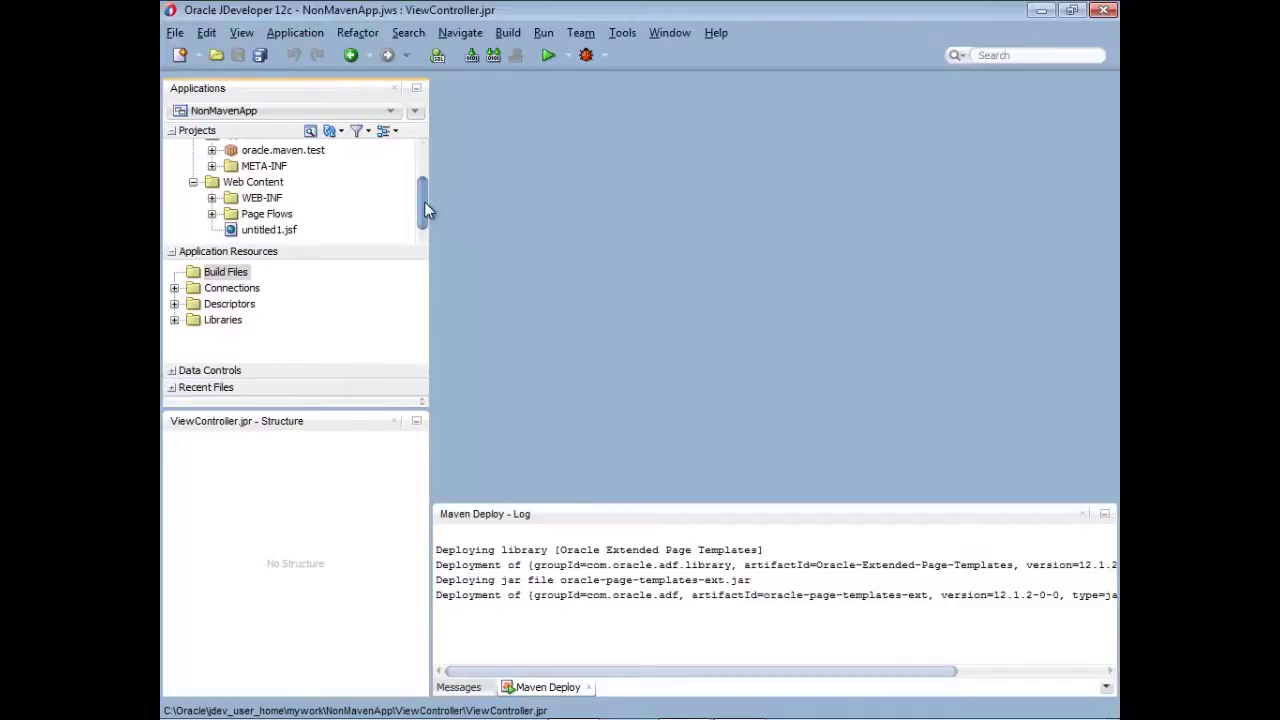
{"action": "left_click_drag", "start_coordinate": [424, 203], "coordinate": [427, 160]}
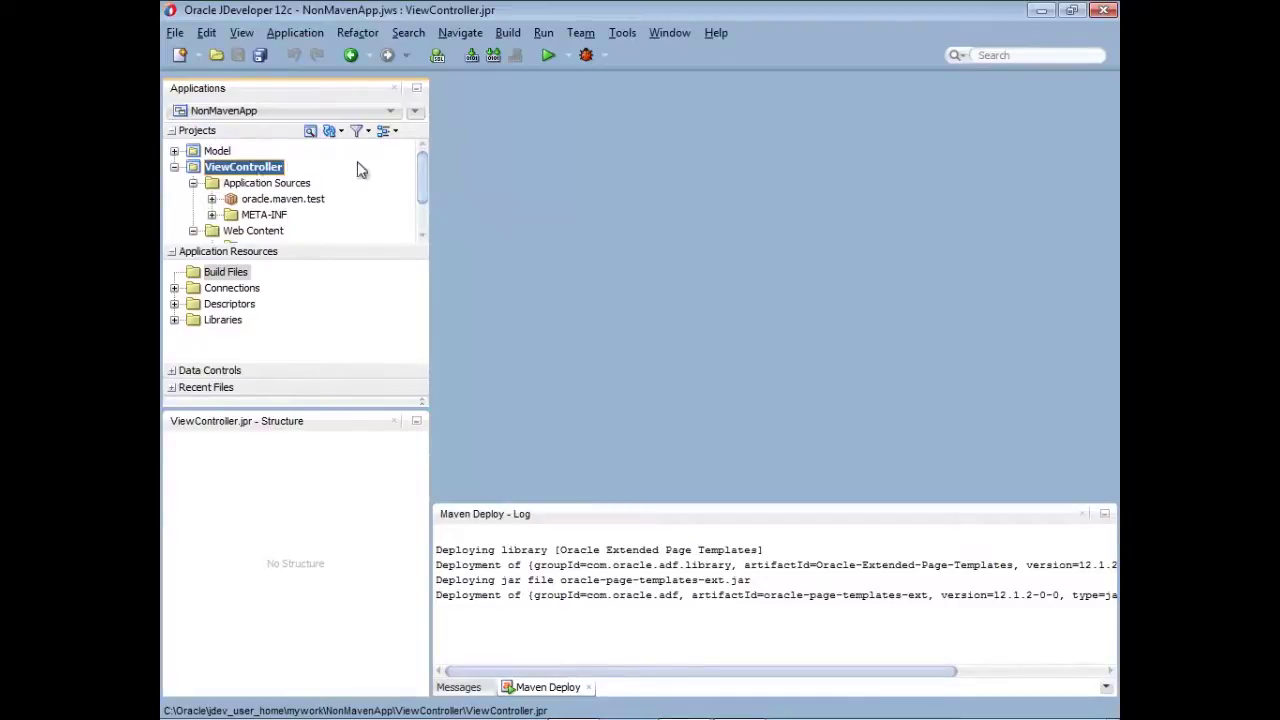
{"action": "left_click", "coordinate": [193, 183]}
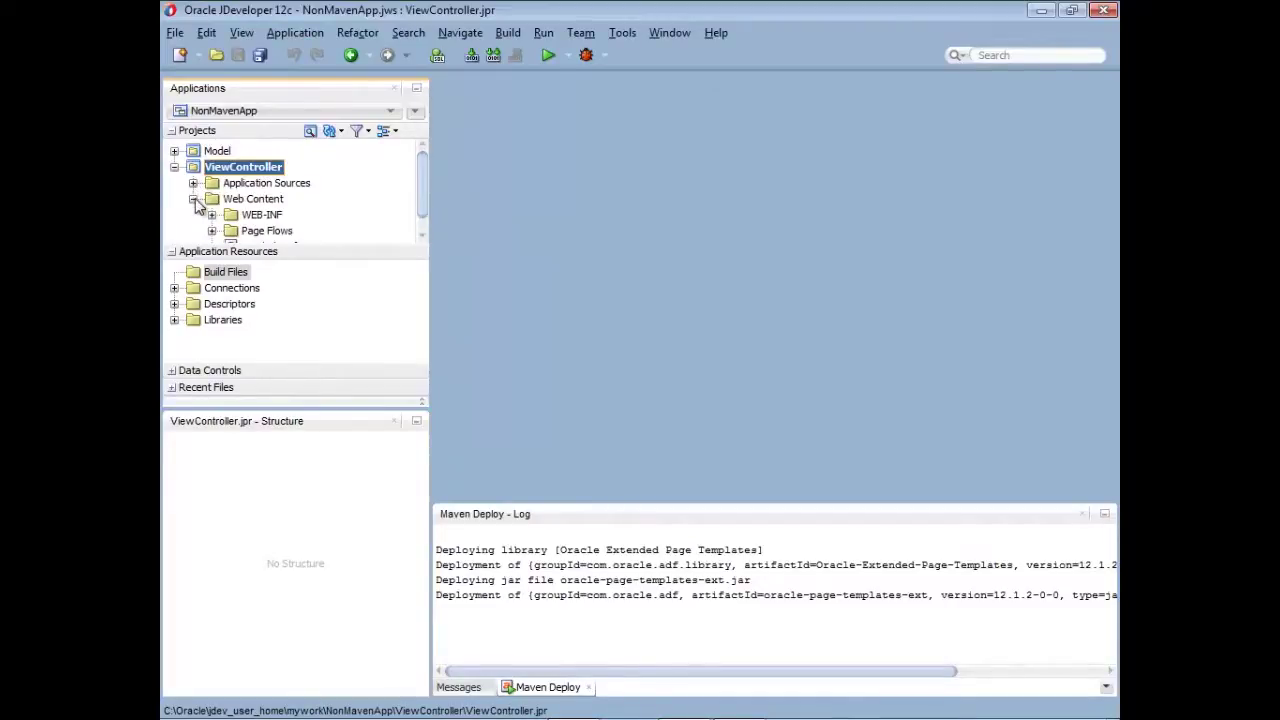
{"action": "left_click", "coordinate": [193, 199]}
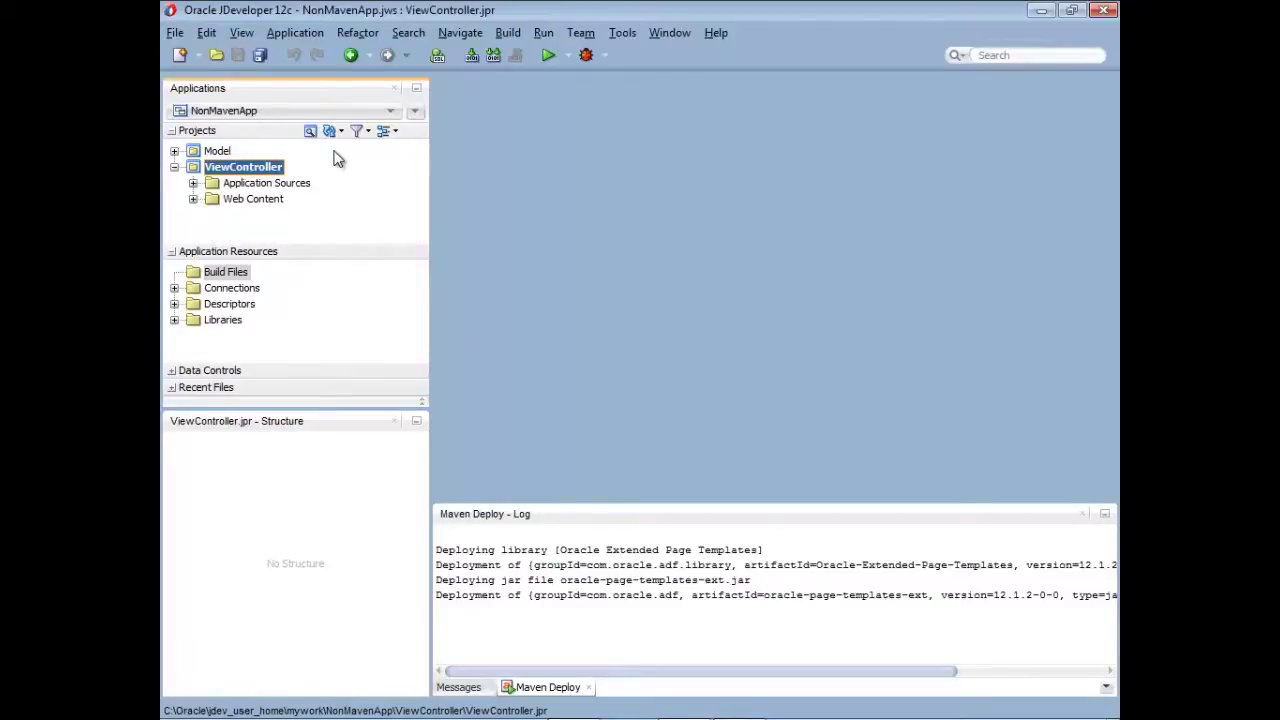
- Open the New Gallery from the NonMavenApp application menu, showing the Maven items
{"action": "left_click", "coordinate": [418, 109]}
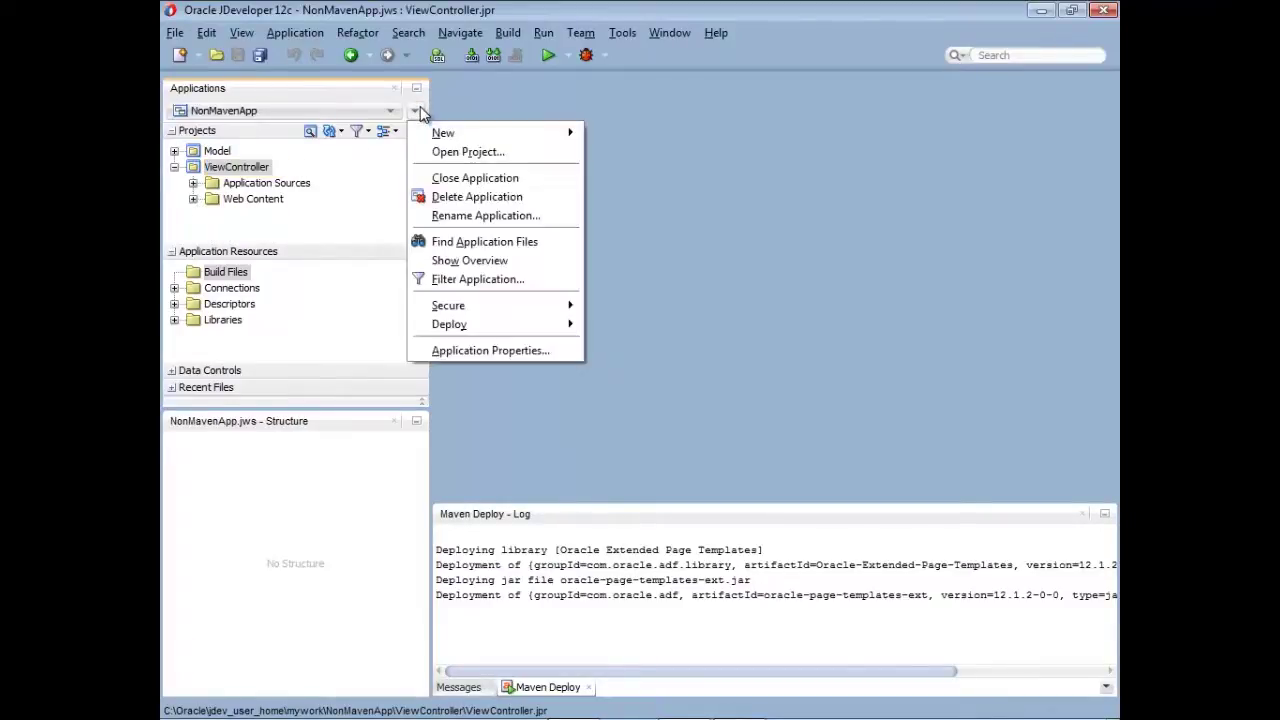
{"action": "mouse_move", "coordinate": [437, 137]}
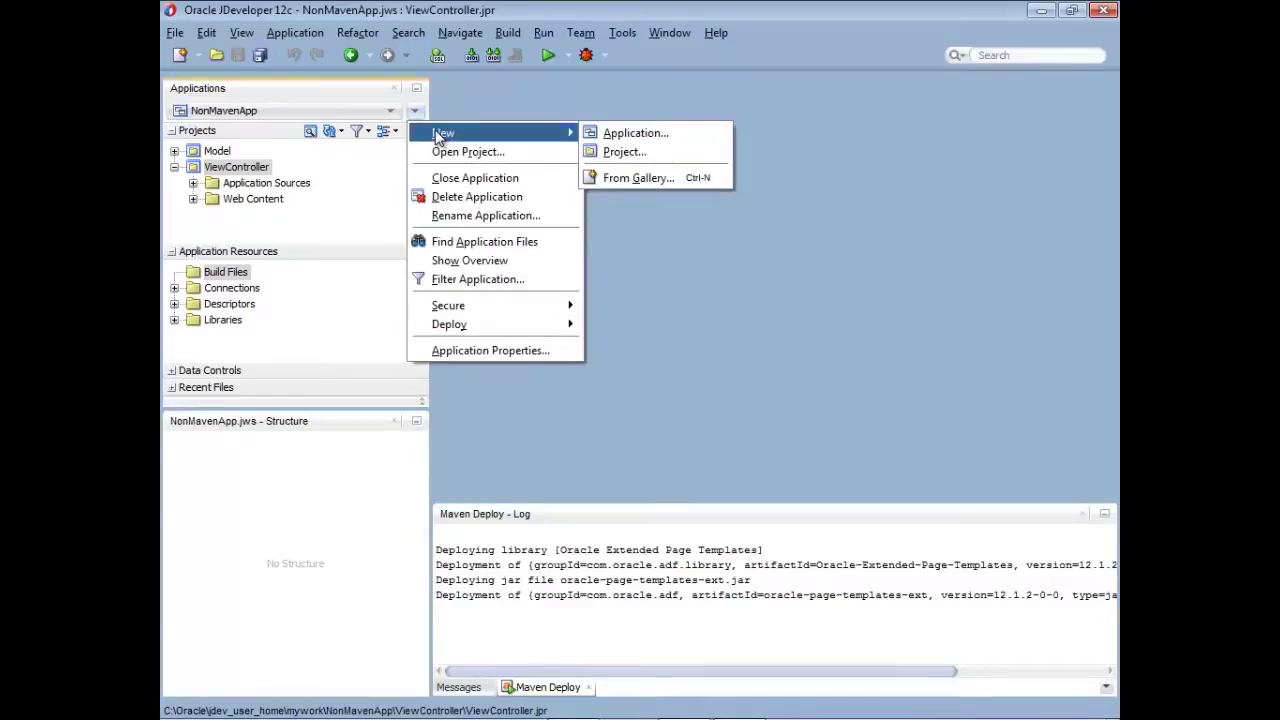
{"action": "left_click", "coordinate": [651, 178]}
{"action": "left_click_drag", "start_coordinate": [519, 311], "coordinate": [523, 252]}
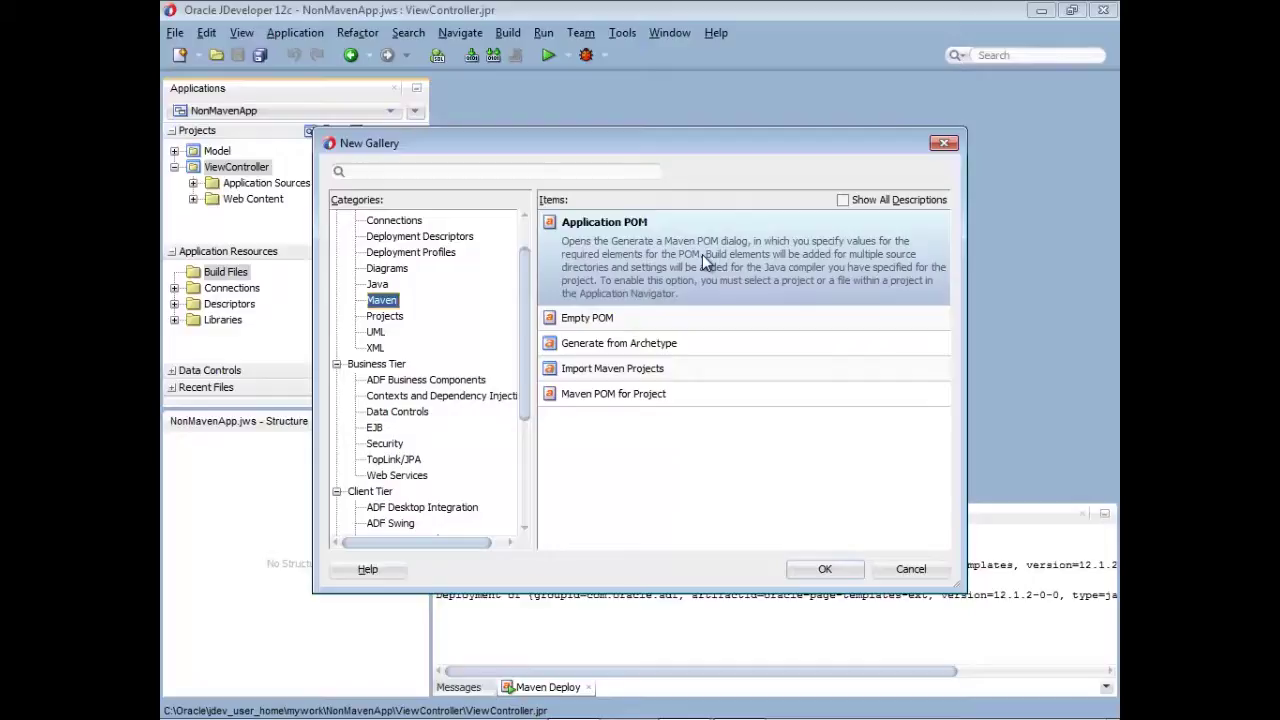
- Create an Application POM that also generates project POMs with packaging and compile plugin info
{"action": "double_click", "coordinate": [702, 254]}
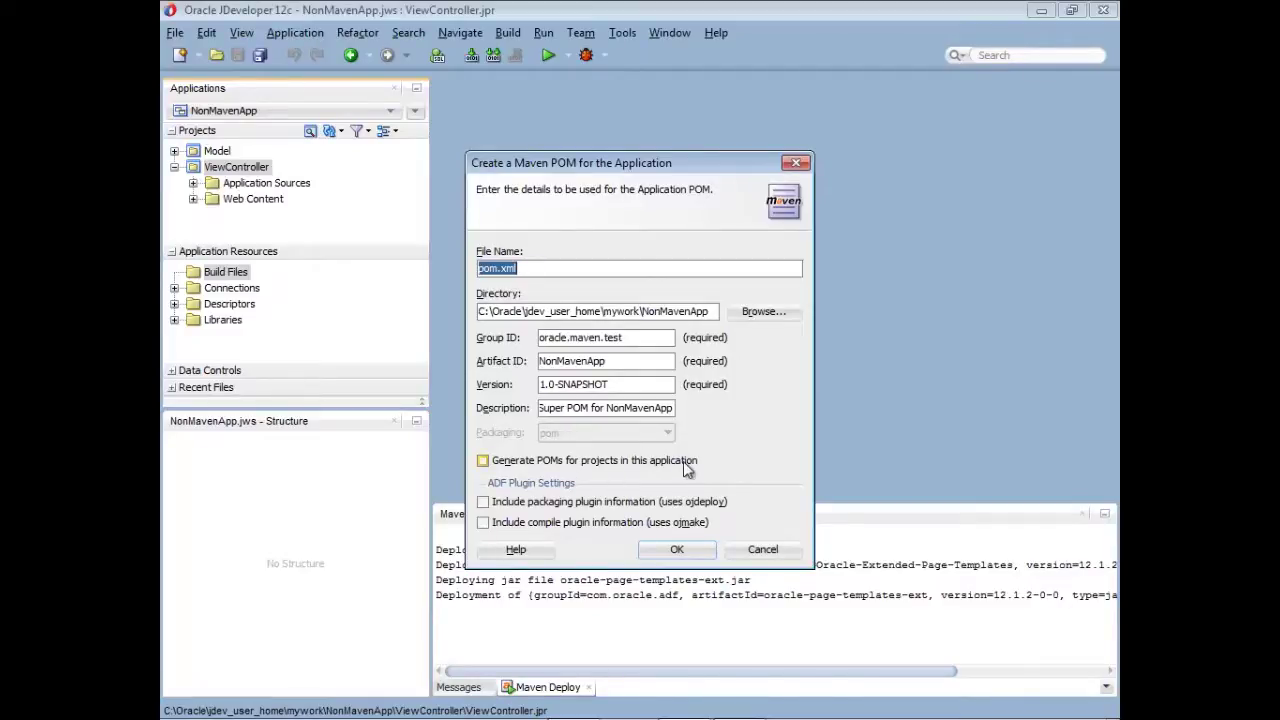
{"action": "left_click", "coordinate": [483, 461]}
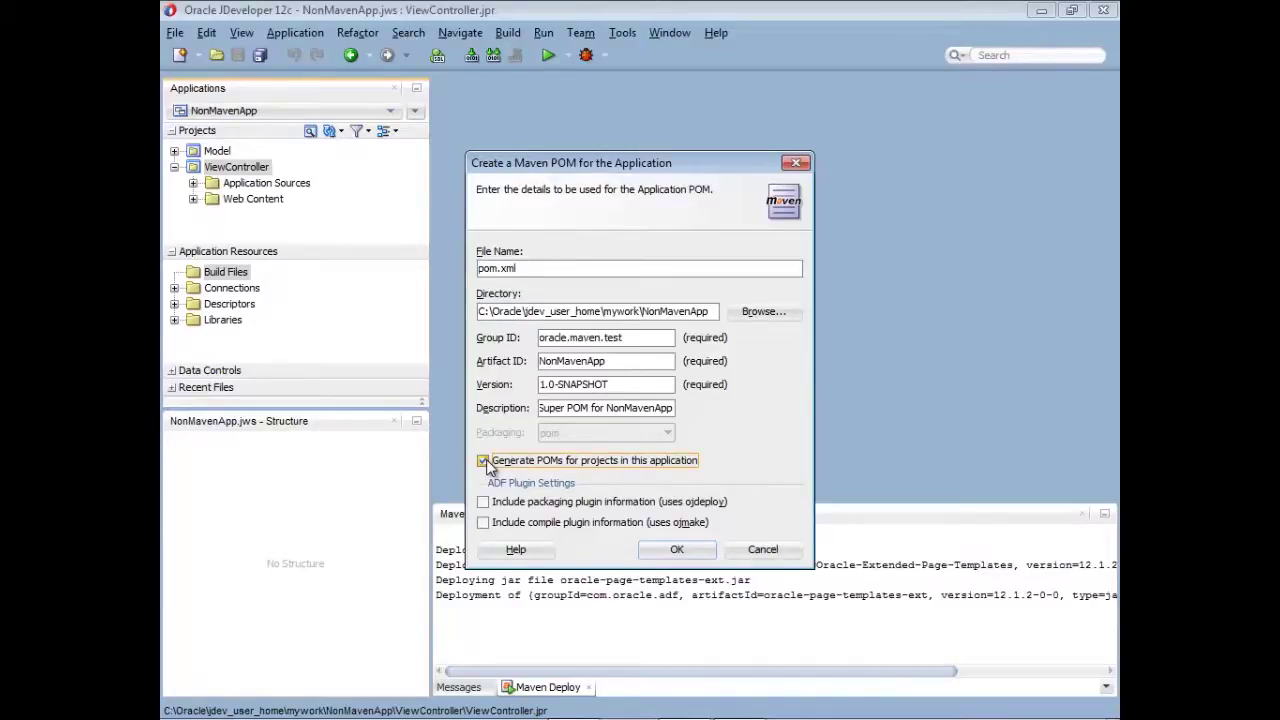
{"action": "left_click", "coordinate": [483, 502]}
{"action": "left_click", "coordinate": [483, 522]}
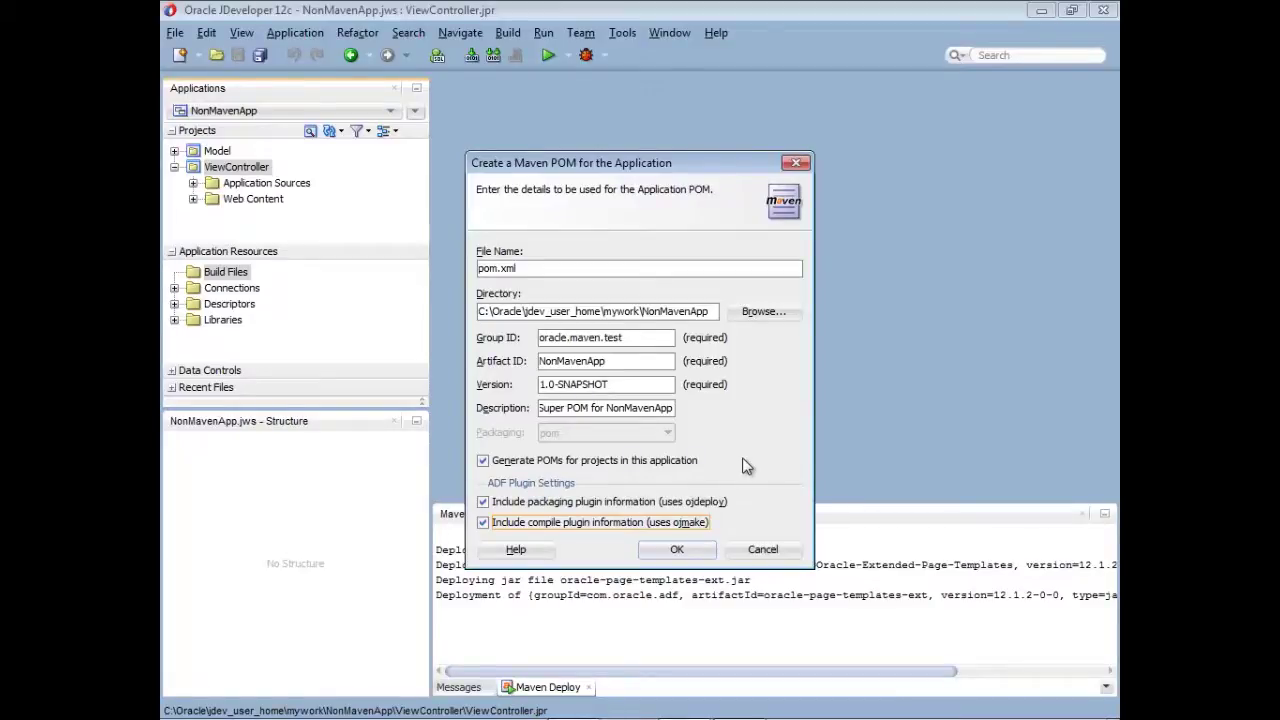
{"action": "left_click", "coordinate": [693, 555]}
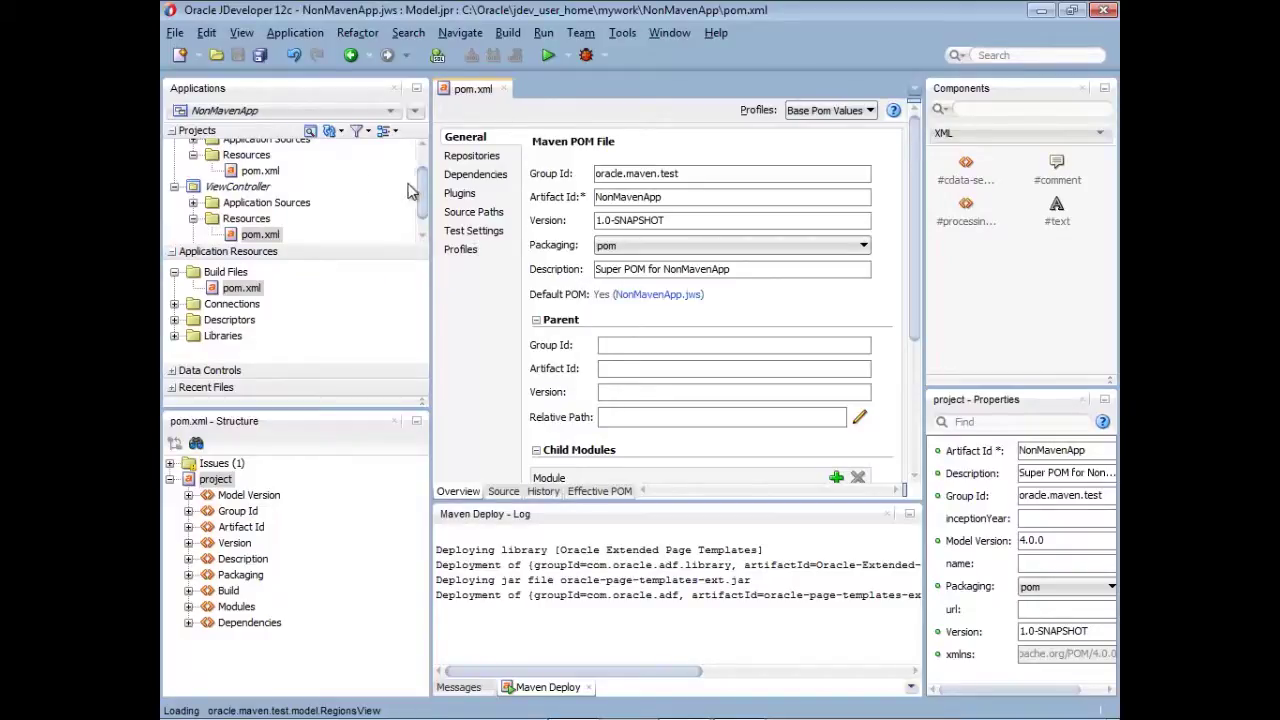
- Collapse Application Resources and save all files, including the new Model and ViewController pom.xml files
{"action": "left_click", "coordinate": [174, 252]}
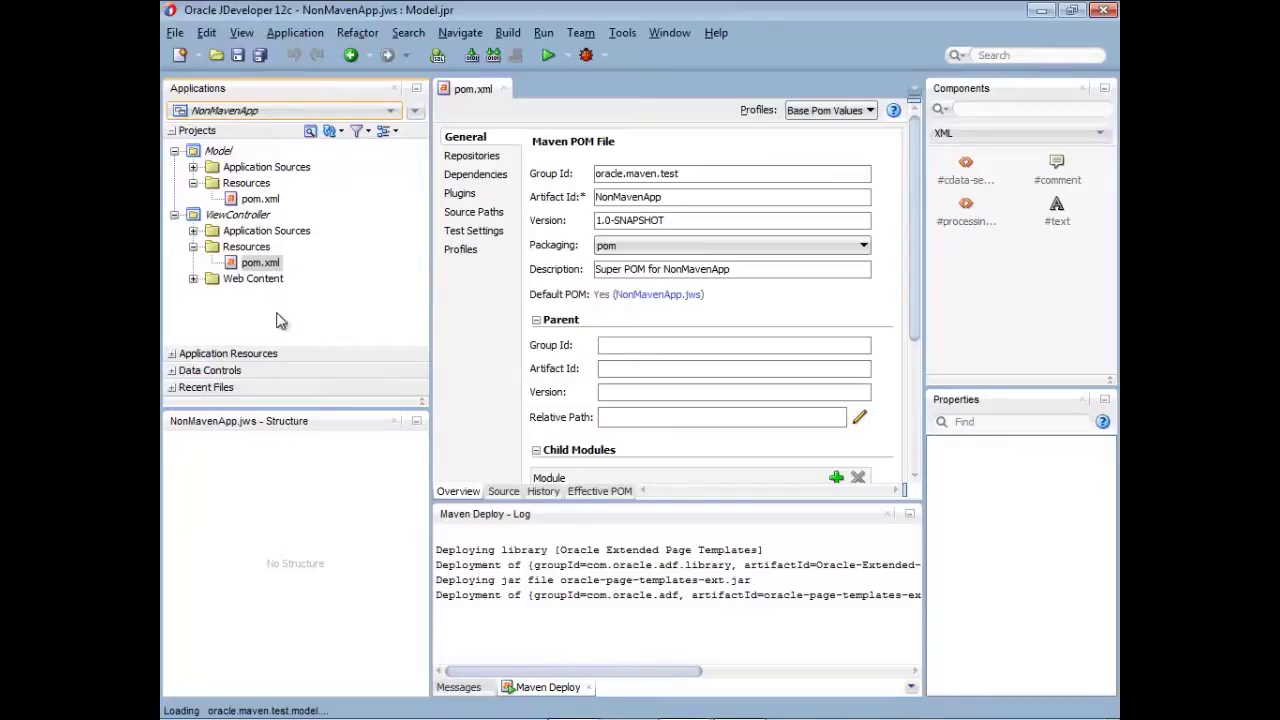
{"action": "left_click", "coordinate": [260, 55]}
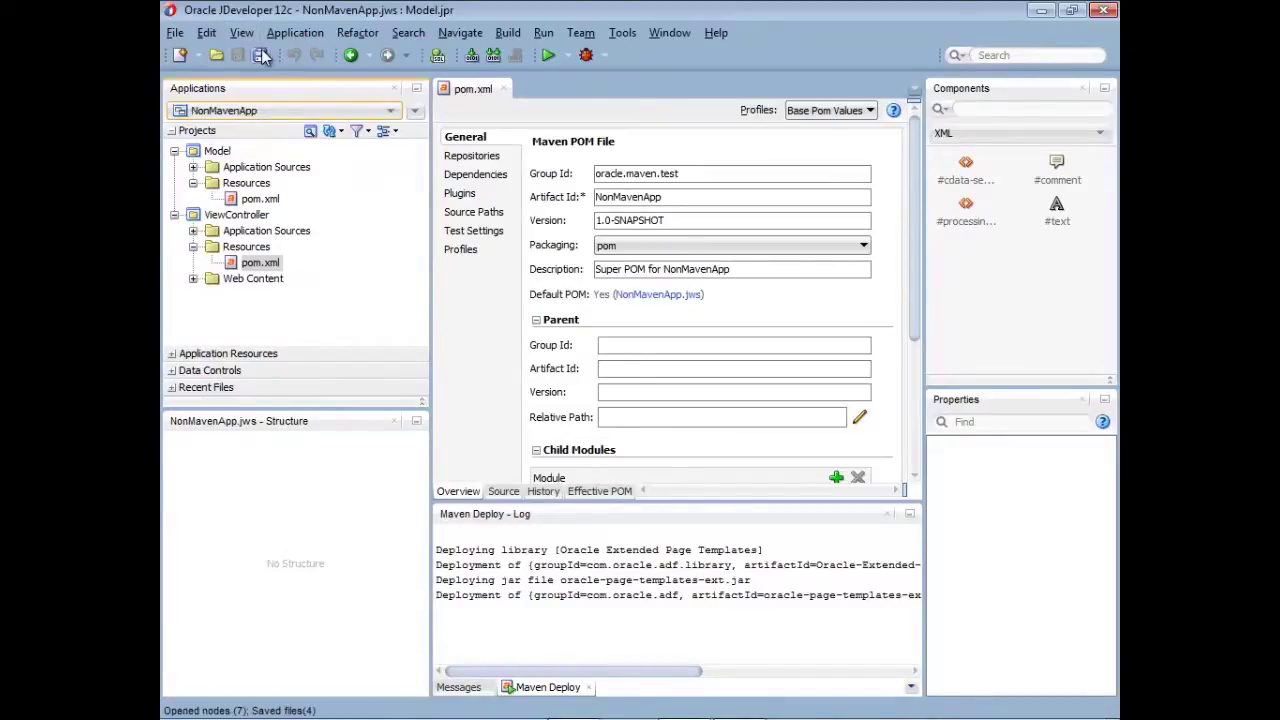